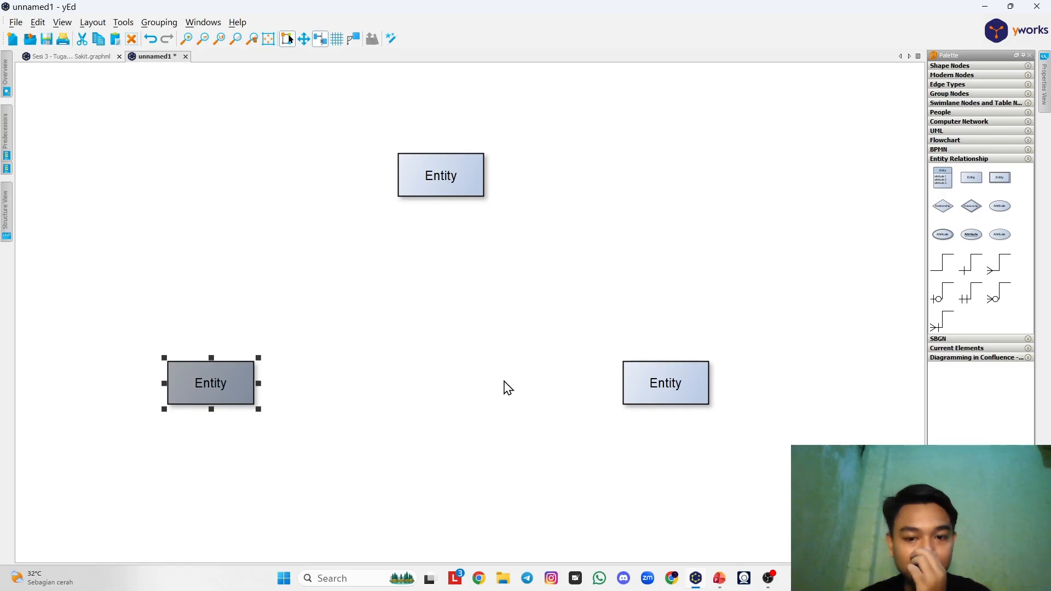
Step: Label the lower-left entity Dokter and the upper-middle entity Administrator
double_click(214, 377)
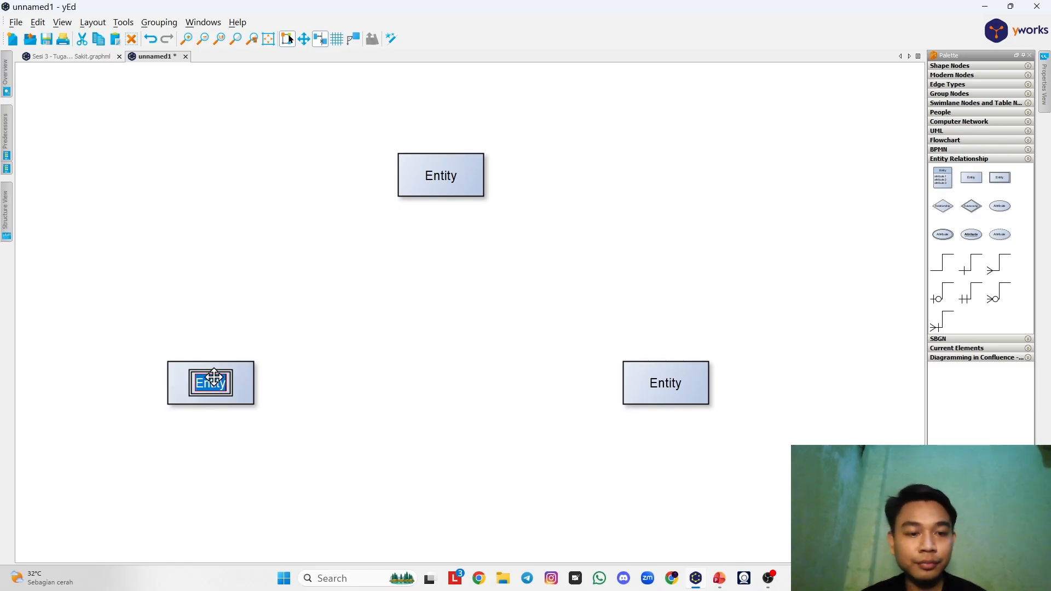
text(Dokter)
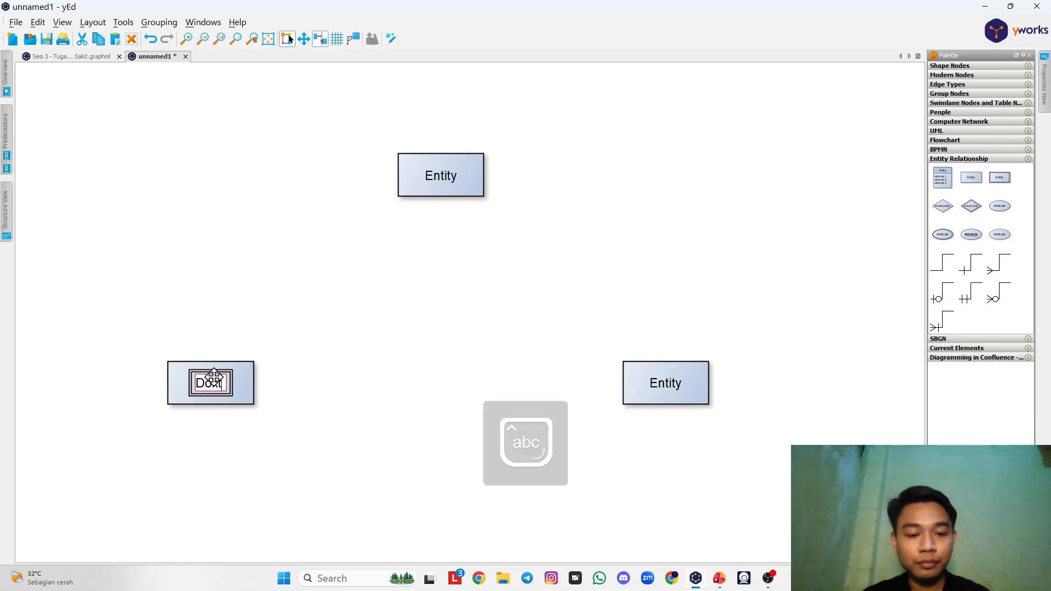
click(451, 191)
double_click(443, 178)
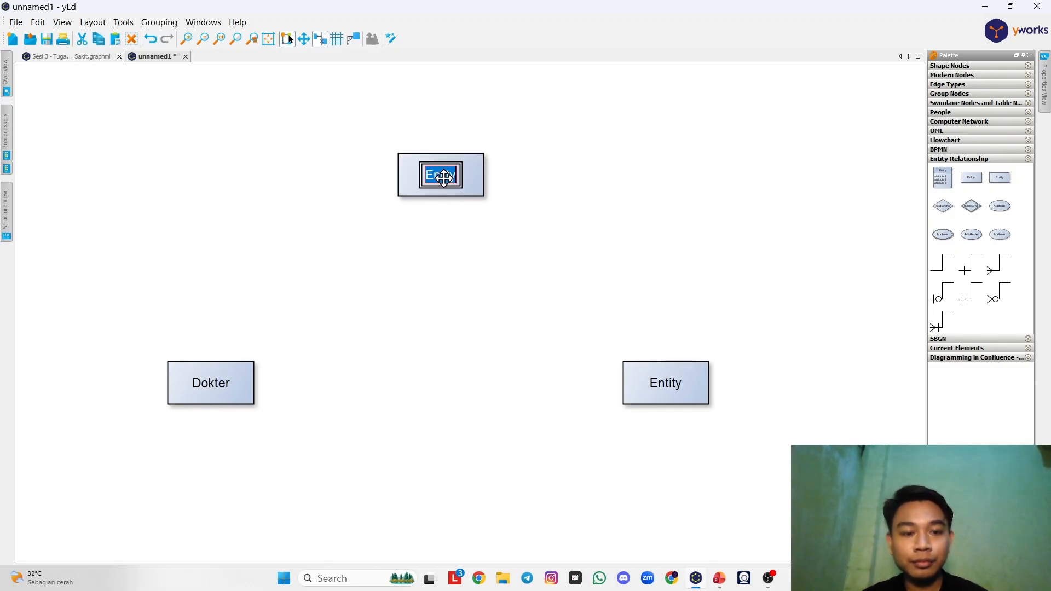
text(Admin)
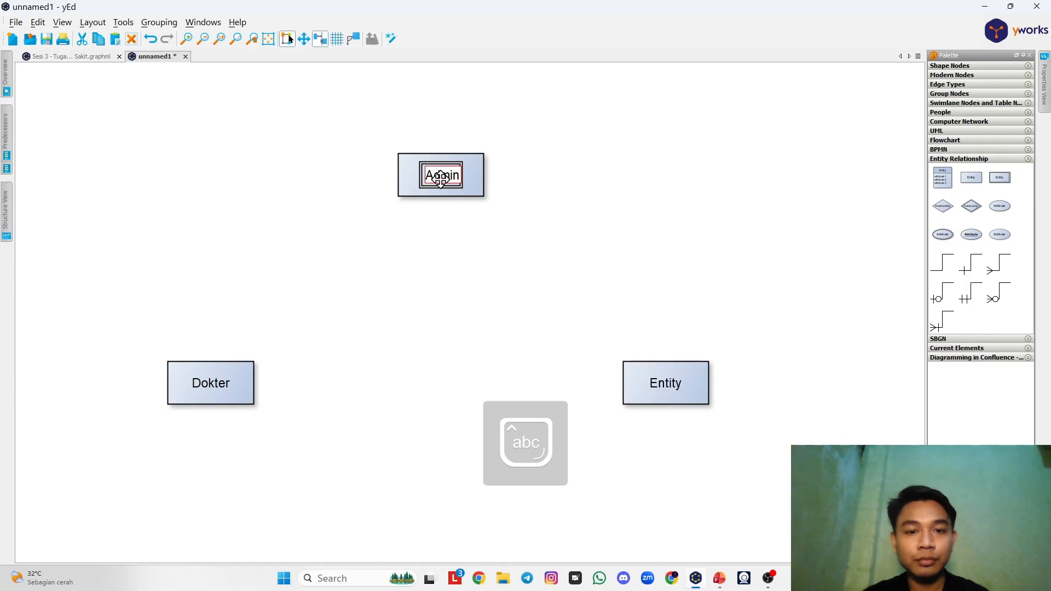
text(istrator)
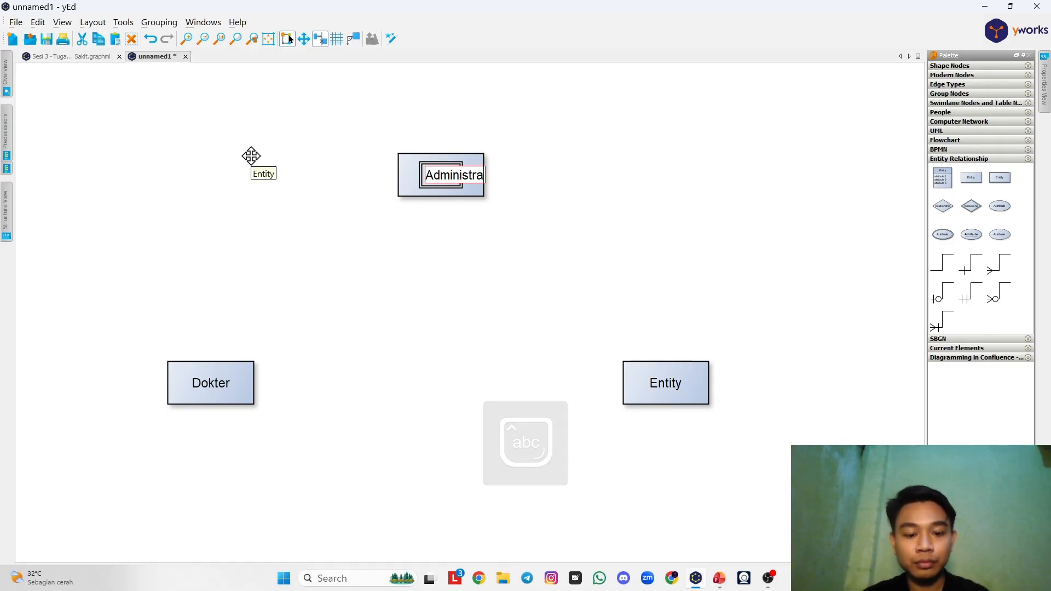
Step: Label the lower-right entity Pasien
double_click(679, 389)
text(Pa)
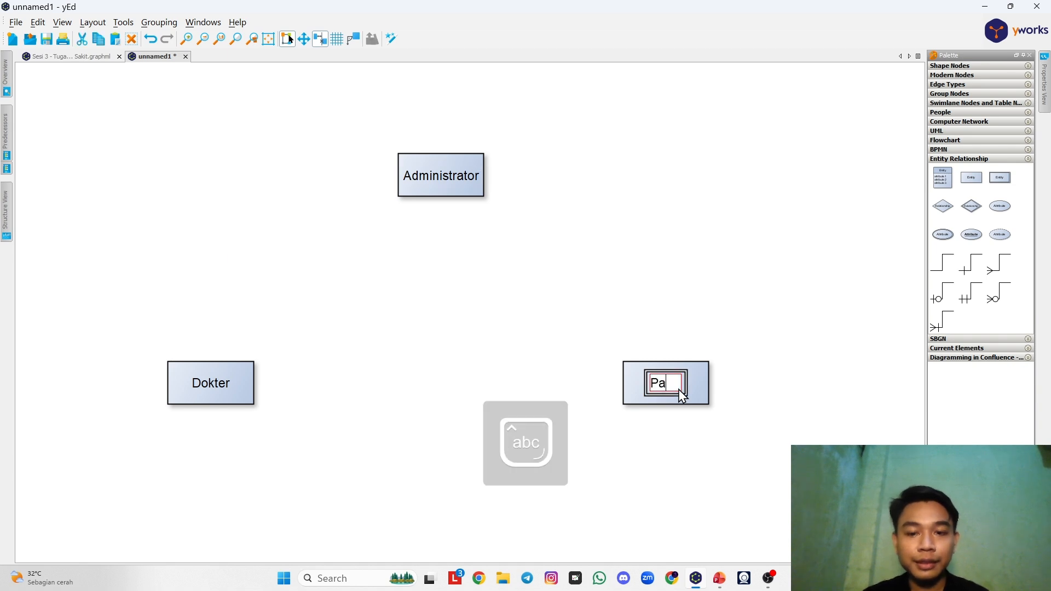
text(sien)
click(671, 275)
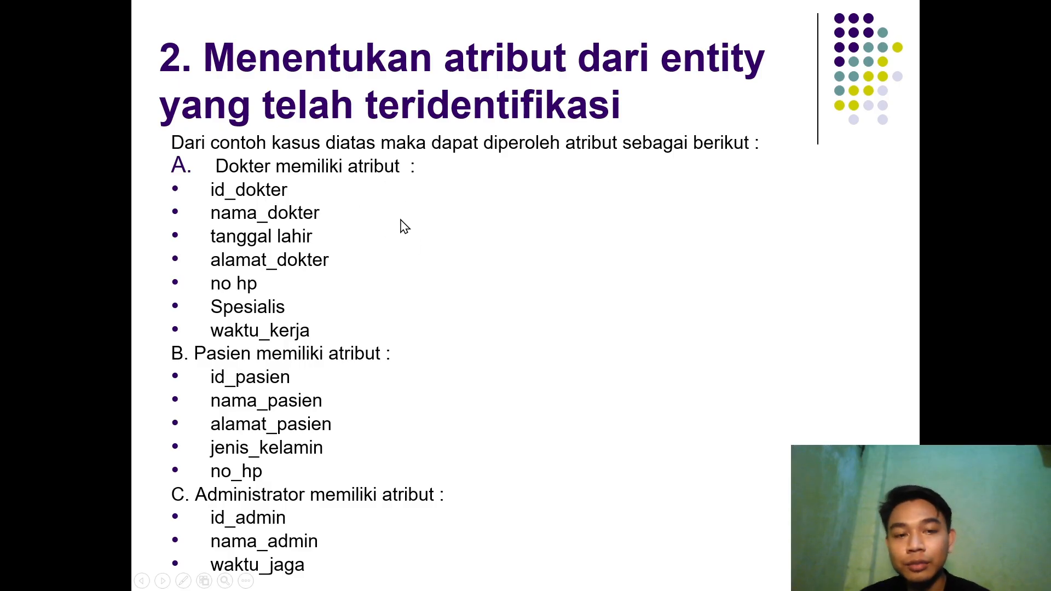
Step: Switch back to yEd, place an attribute ellipse above the Dokter entity and duplicate it six times
key(alt+Tab)
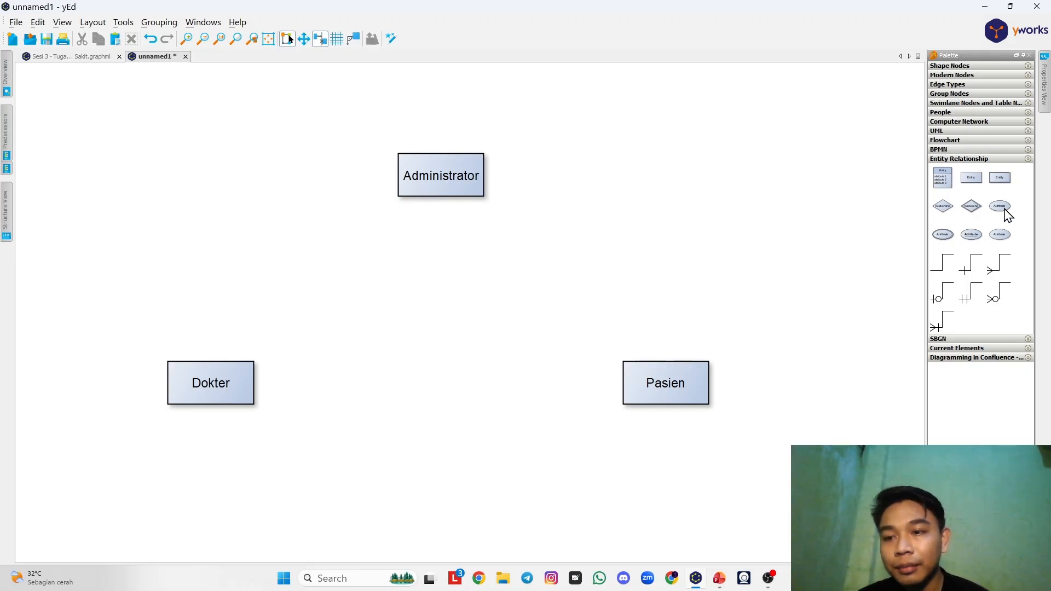
drag(987, 225, 147, 284)
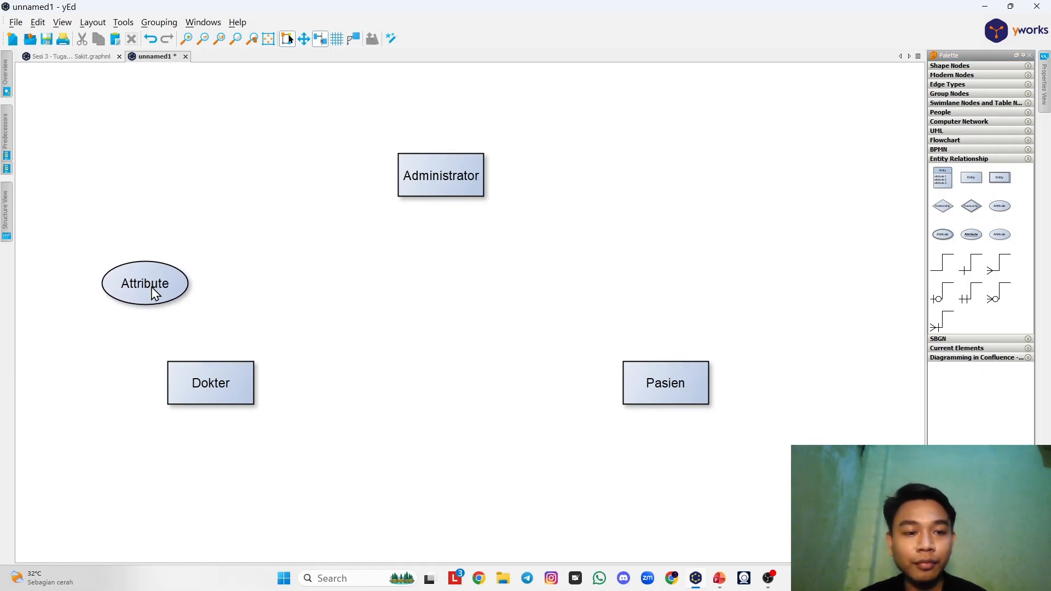
click(154, 292)
key(ctrl+d)
key(ctrl+d)
key(ctrl+d)
key(ctrl+d)
key(ctrl+d)
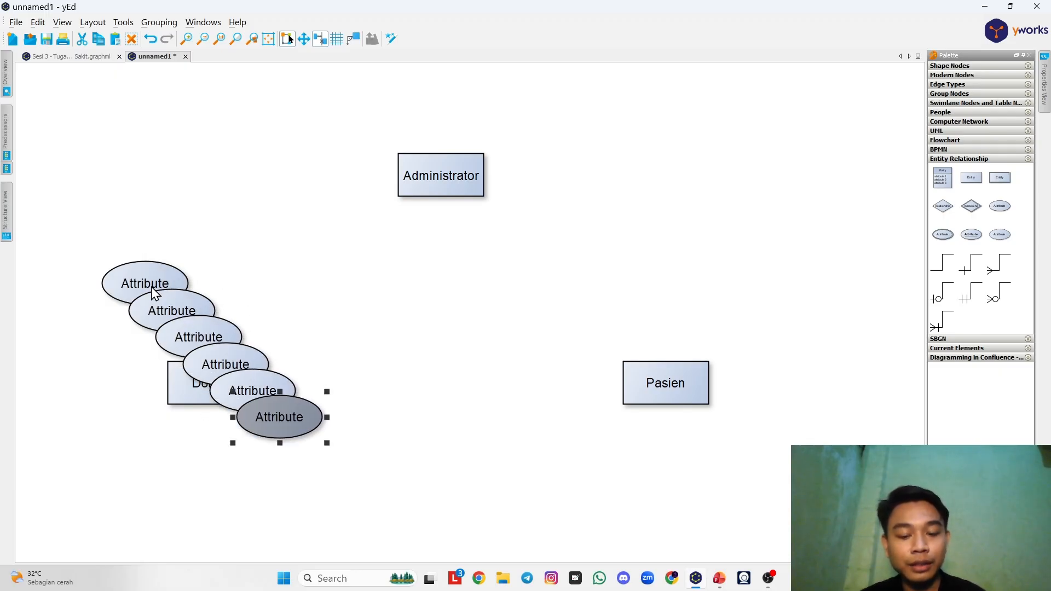
key(ctrl+d)
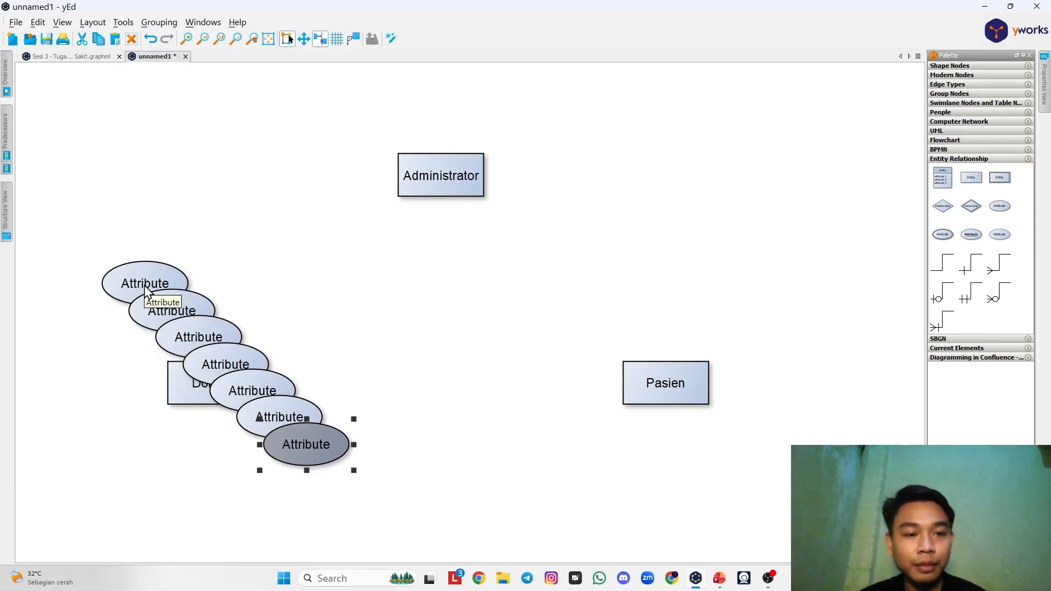
Step: Label the original attribute ellipse above Dokter as id_dokter
double_click(146, 291)
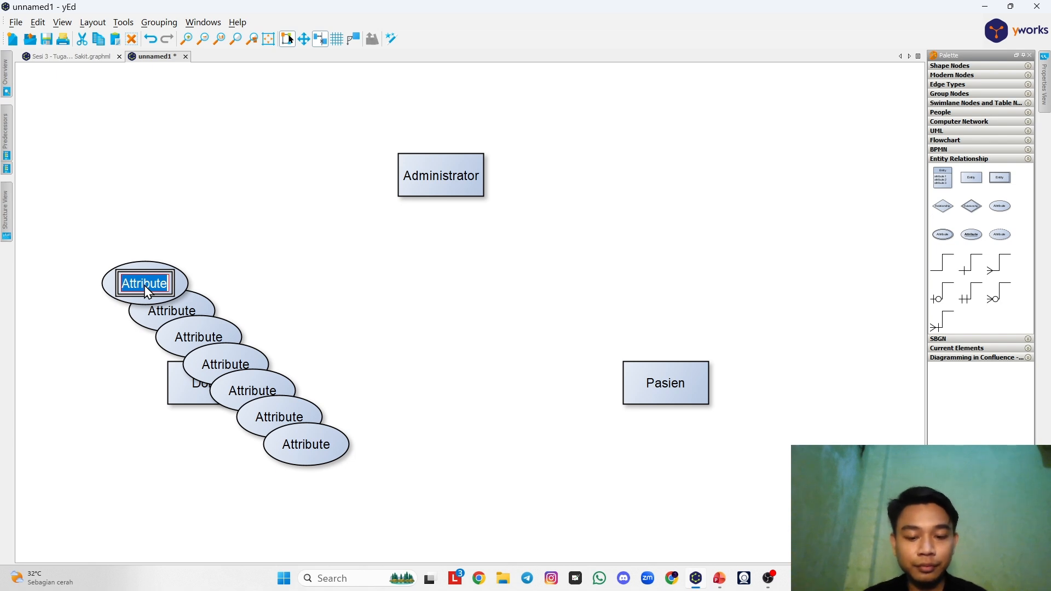
text(id_do)
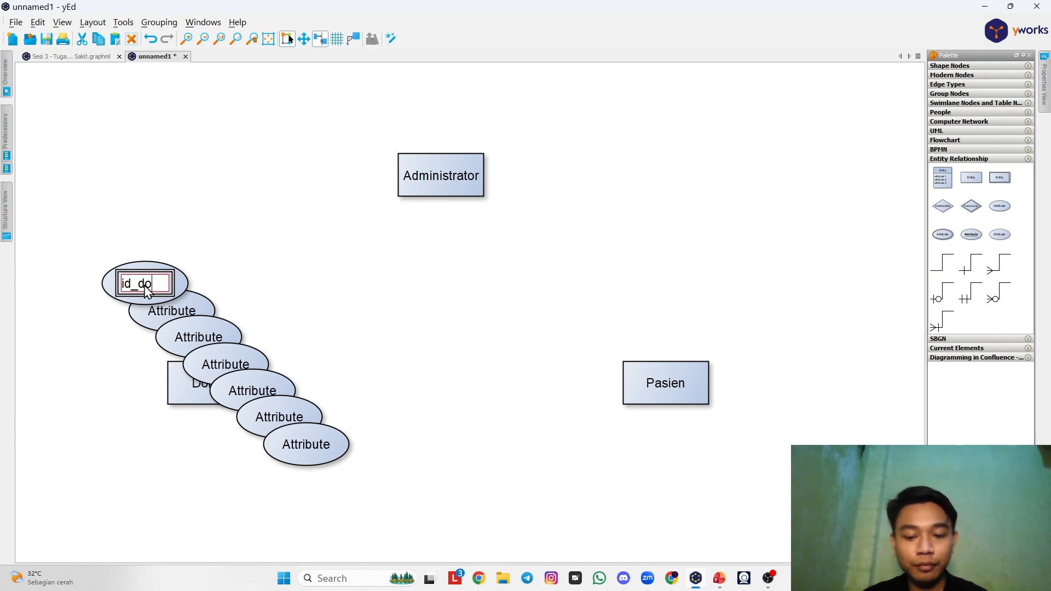
text(kter)
click(249, 261)
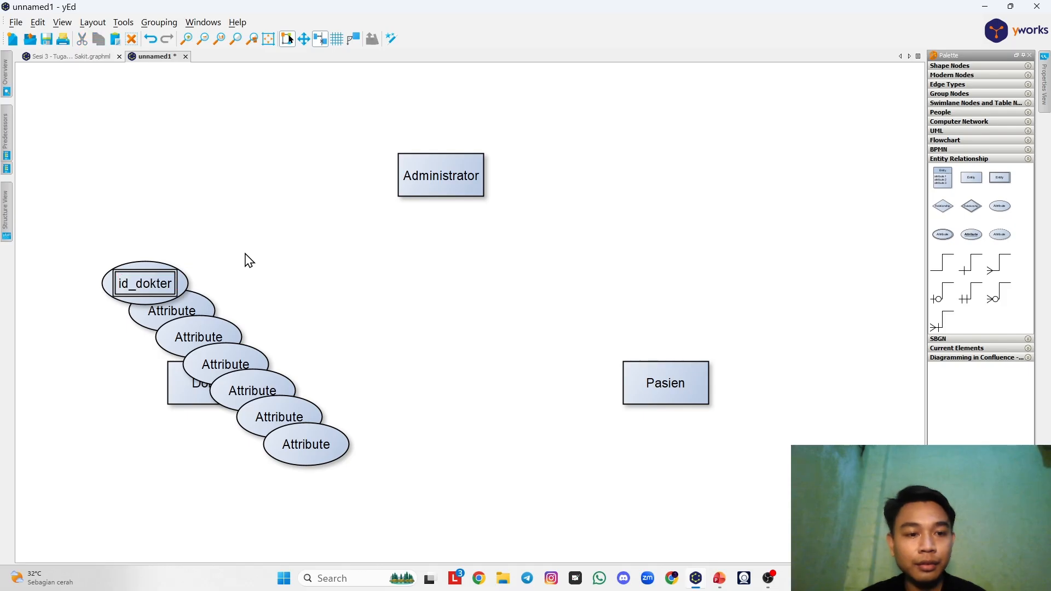
Step: Check the attribute list in the slide show, and label the second attribute ellipse nama_dokter
key(alt+Tab)
key(alt+Tab)
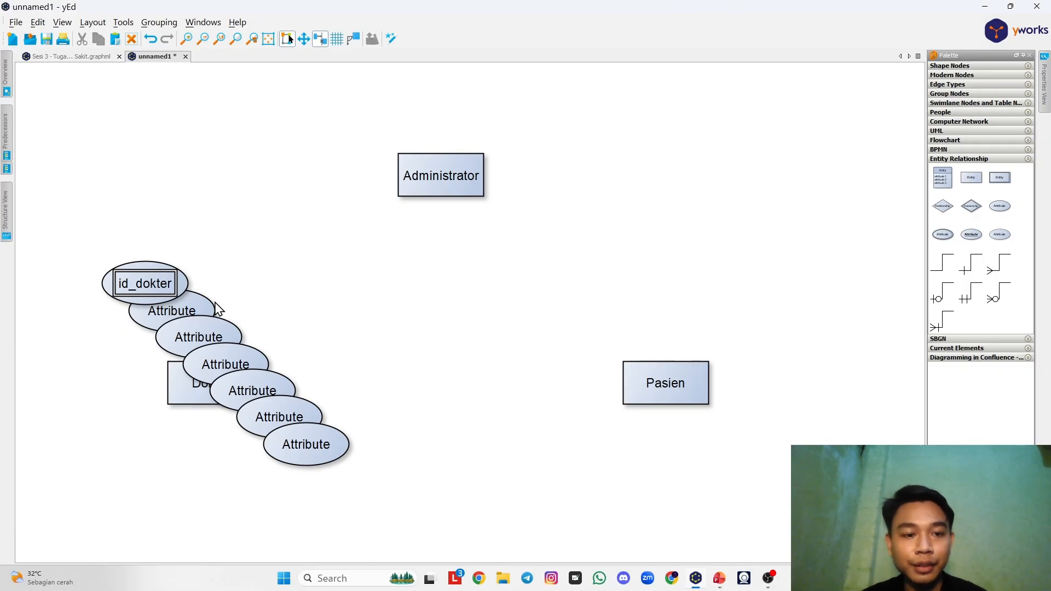
double_click(180, 316)
text(nama)
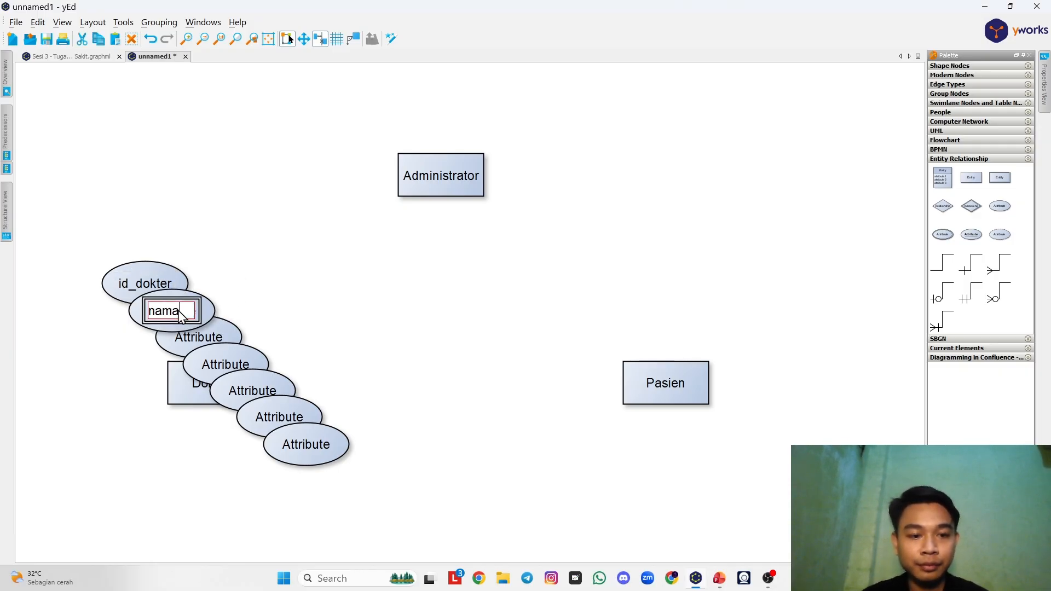
text(_dokter)
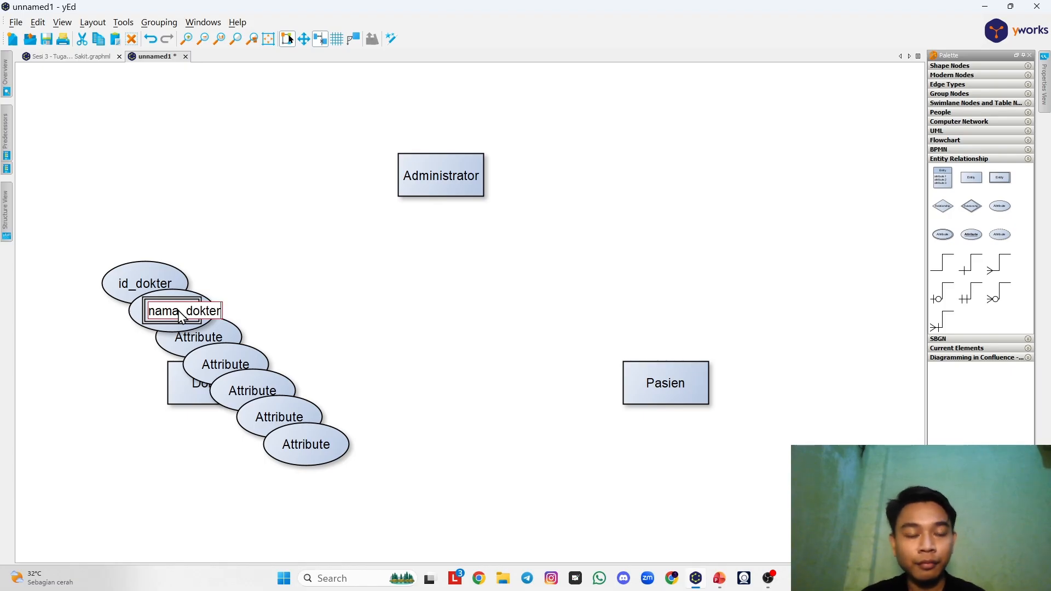
Step: Consult the slide's attribute list again and label the third attribute ellipse tanggal lahir
key(alt+Tab)
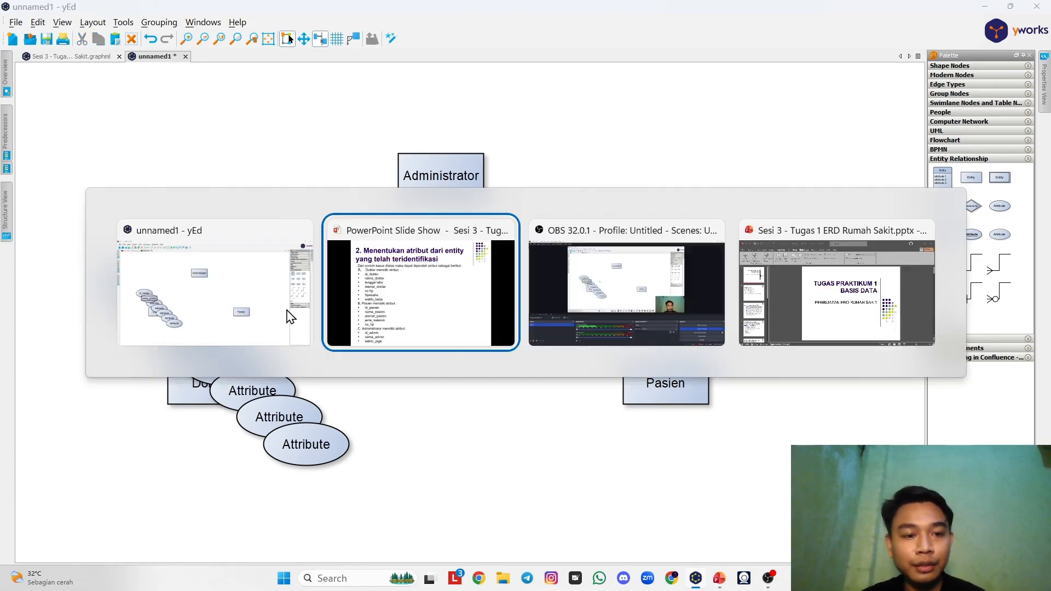
key(alt+Tab)
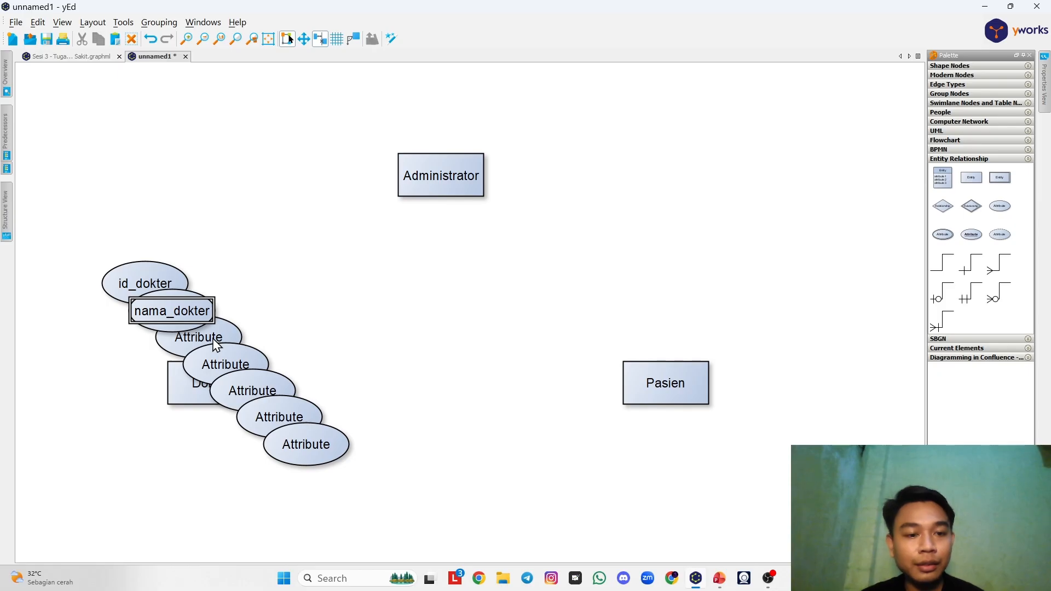
double_click(215, 340)
text(tanggal)
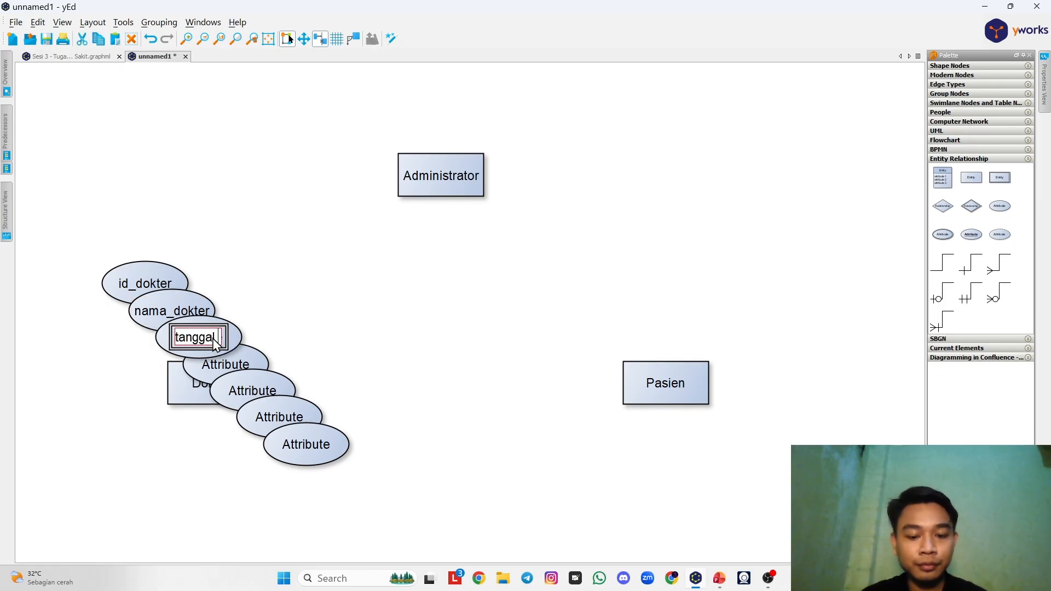
text( kahir)
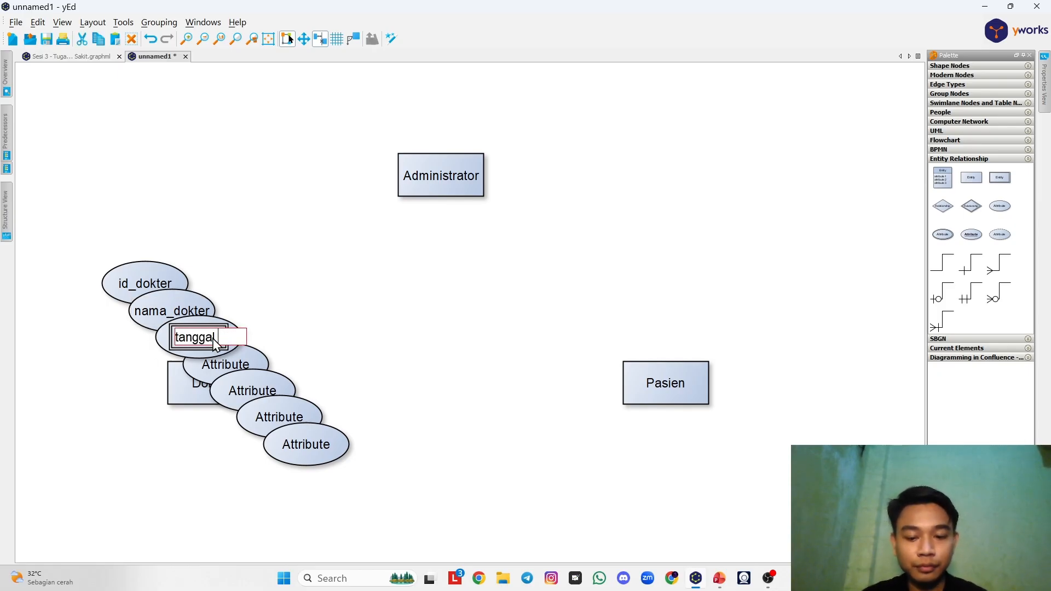
key(Return)
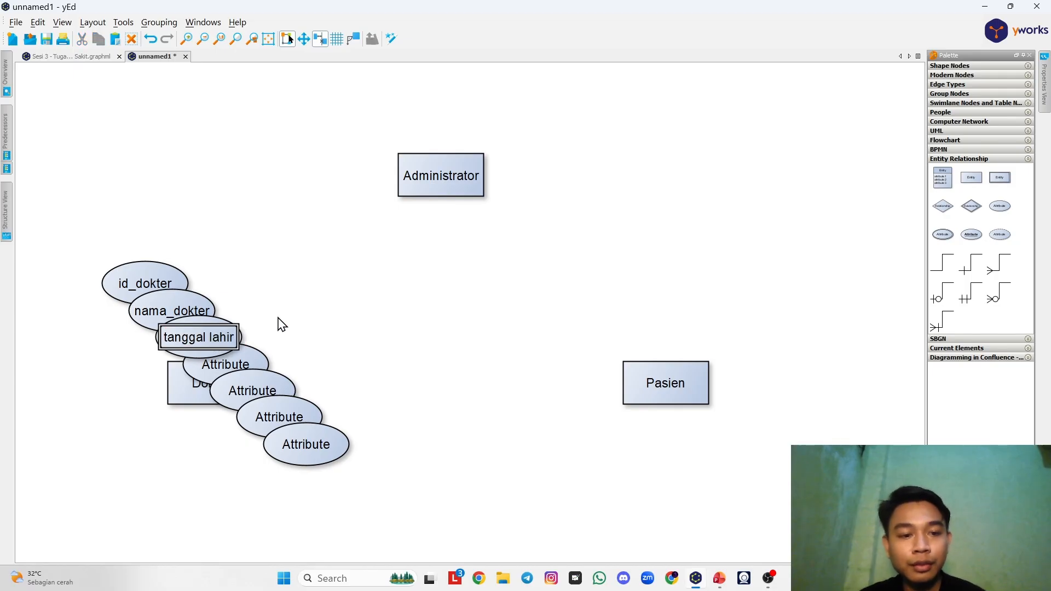
Step: Look up the fourth Dokter attribute on the slide and label the fourth ellipse alamat_dokter
key(alt+Tab)
key(alt+Tab)
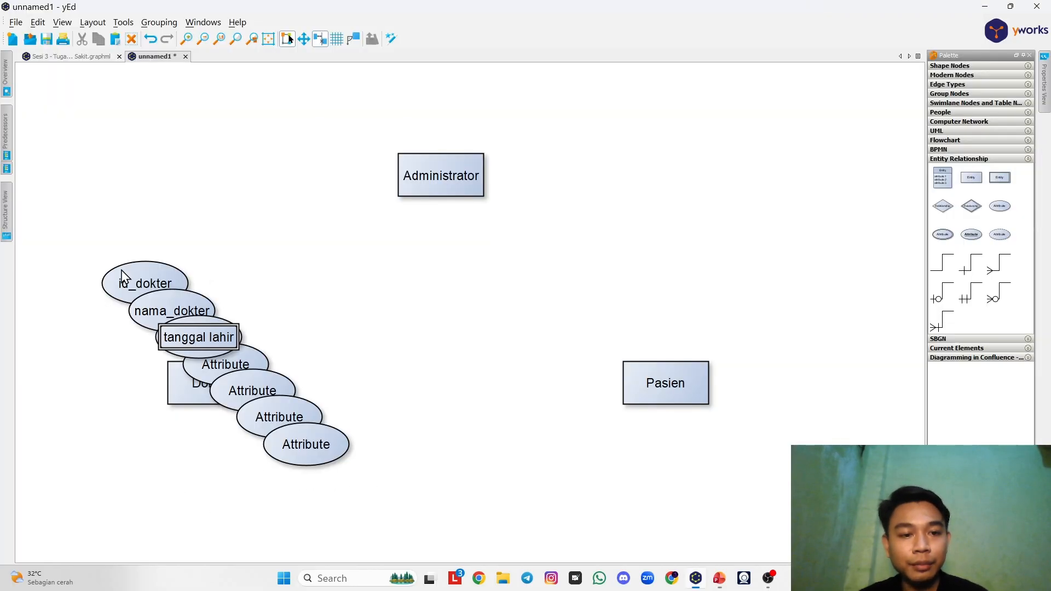
double_click(217, 376)
text(al)
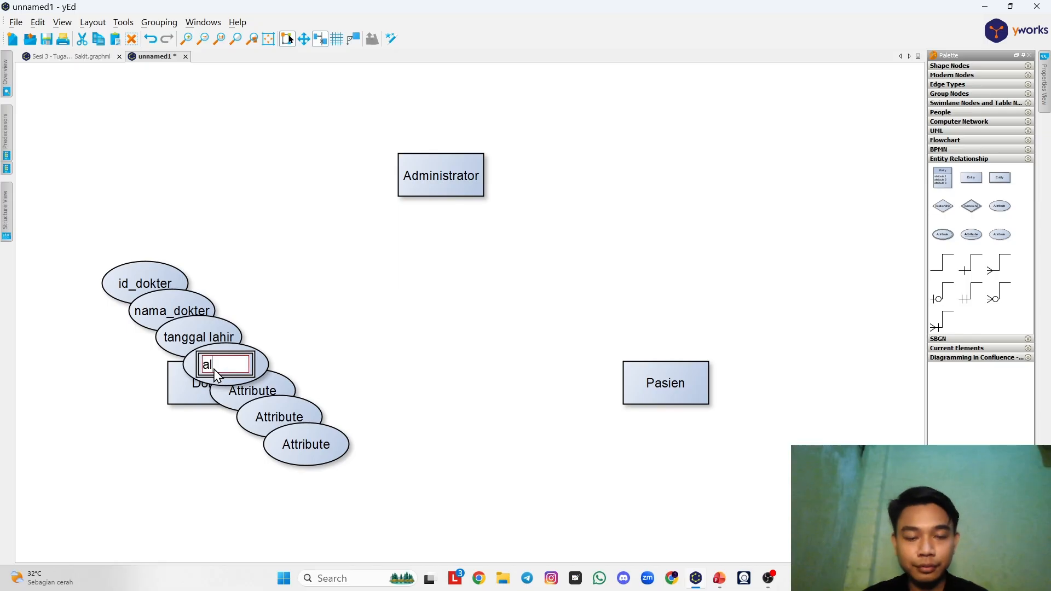
text(amat_)
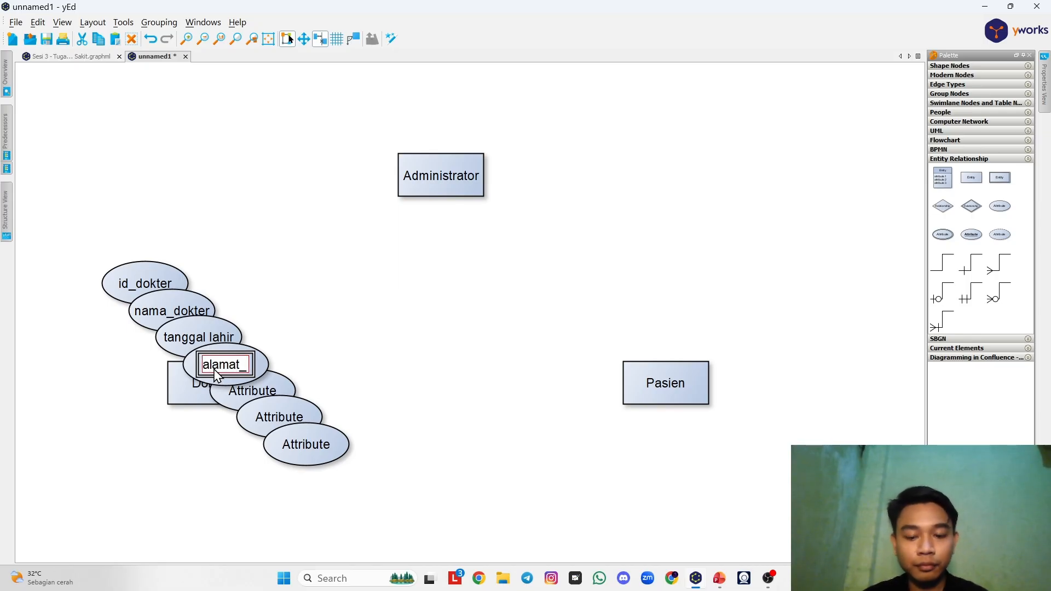
text(dokter)
key(Return)
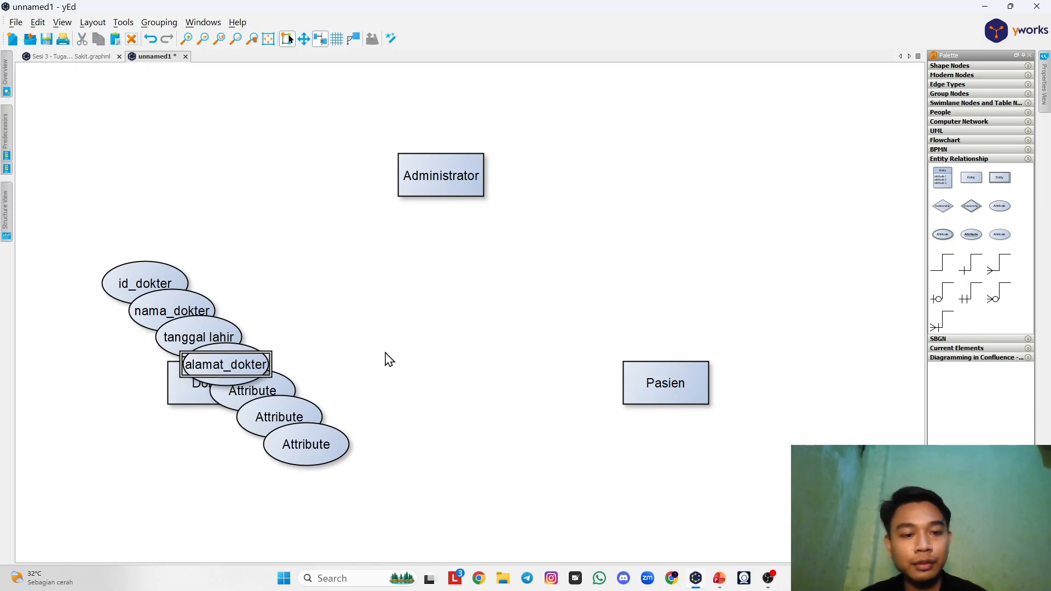
Step: Look up the fifth Dokter attribute on the slide and label the fifth ellipse no hp
key(alt+Tab)
key(alt+Tab)
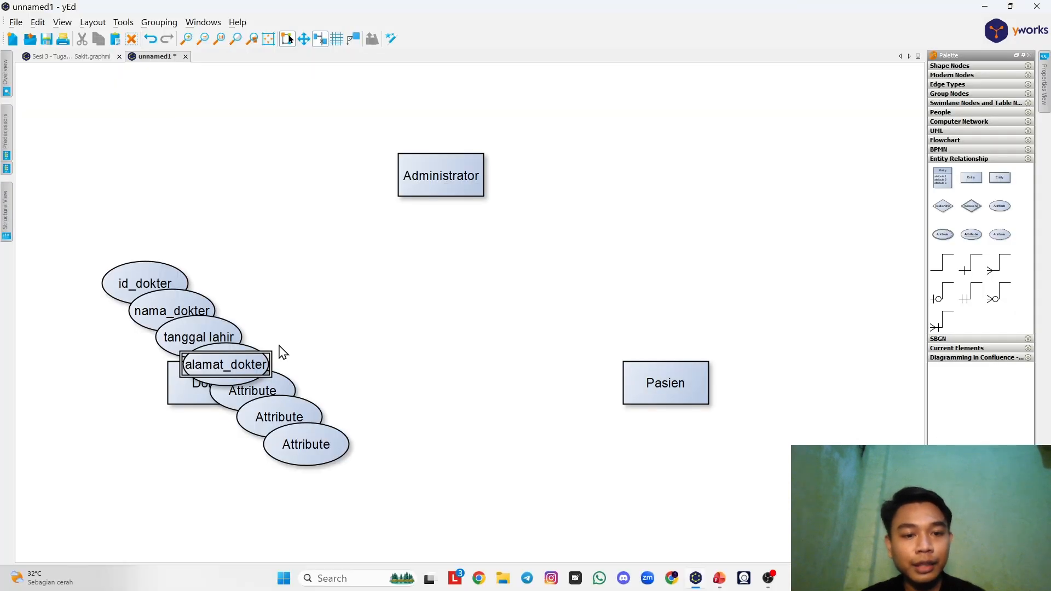
double_click(270, 392)
text(nio)
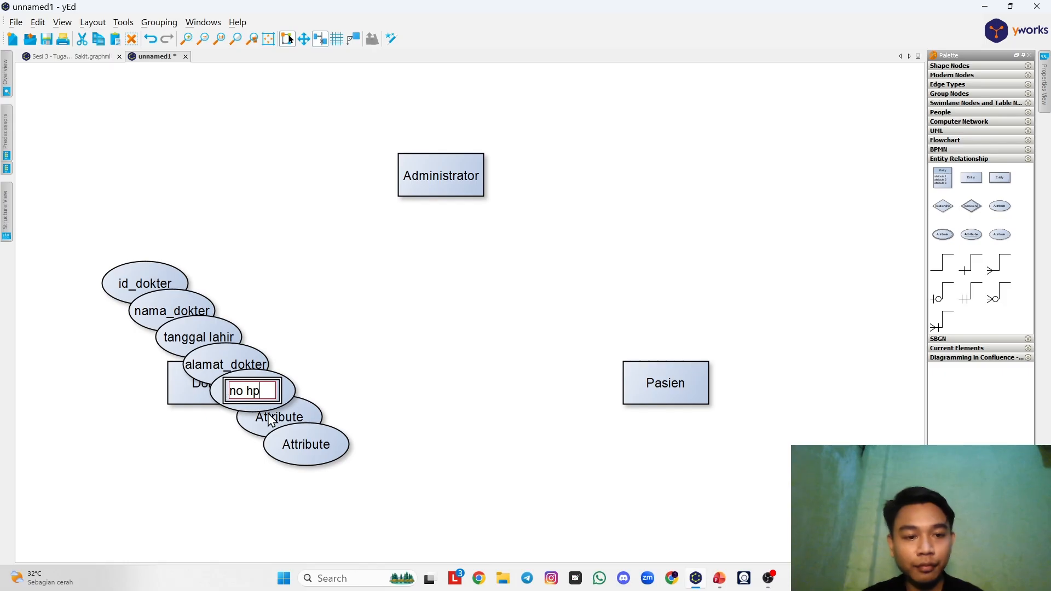
Step: Check the remaining Dokter attributes on the slide and label the sixth ellipse spesialis
key(alt+Tab)
key(alt+Tab)
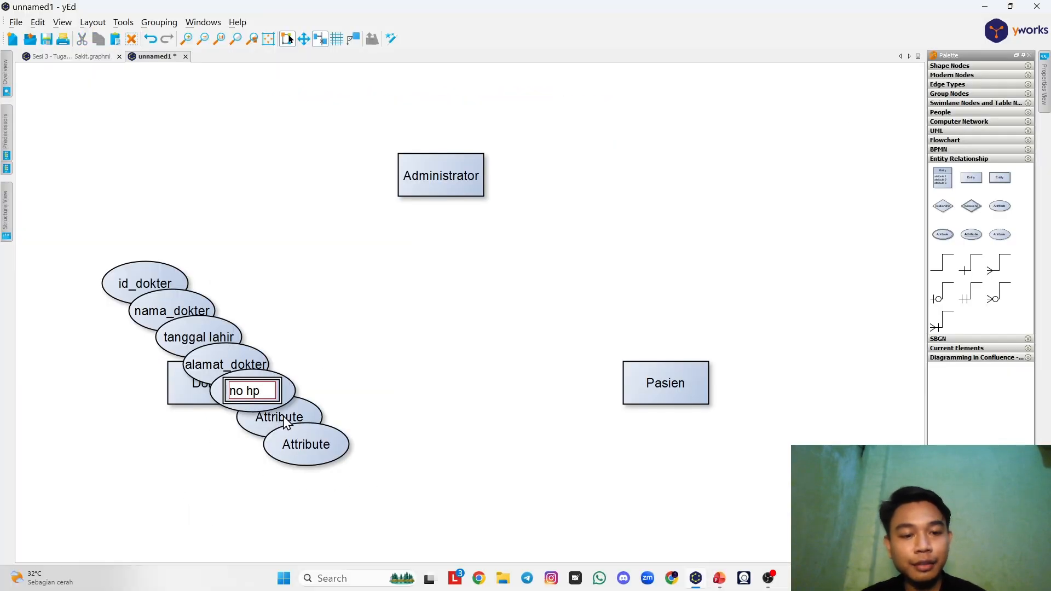
double_click(285, 423)
text(spesialis)
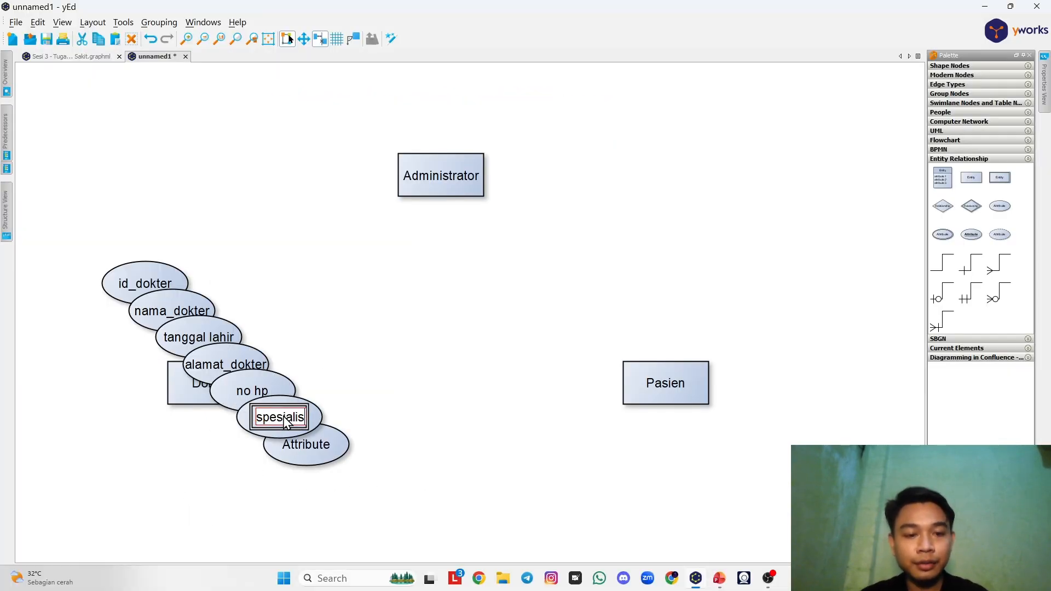
Step: Label the last attribute ellipse in the Dokter group waktu_kerja
double_click(304, 450)
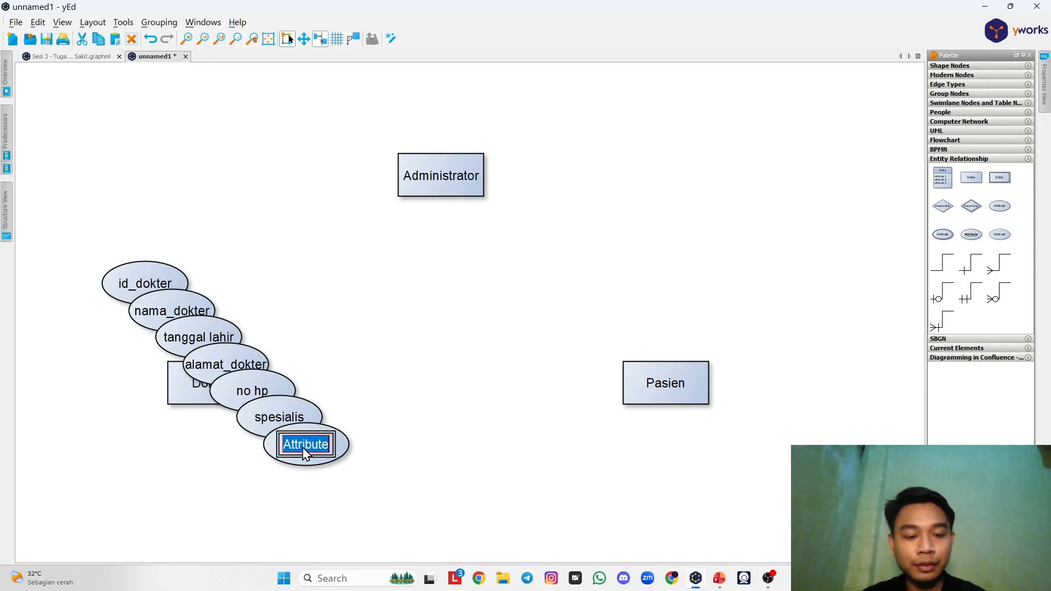
text(wak)
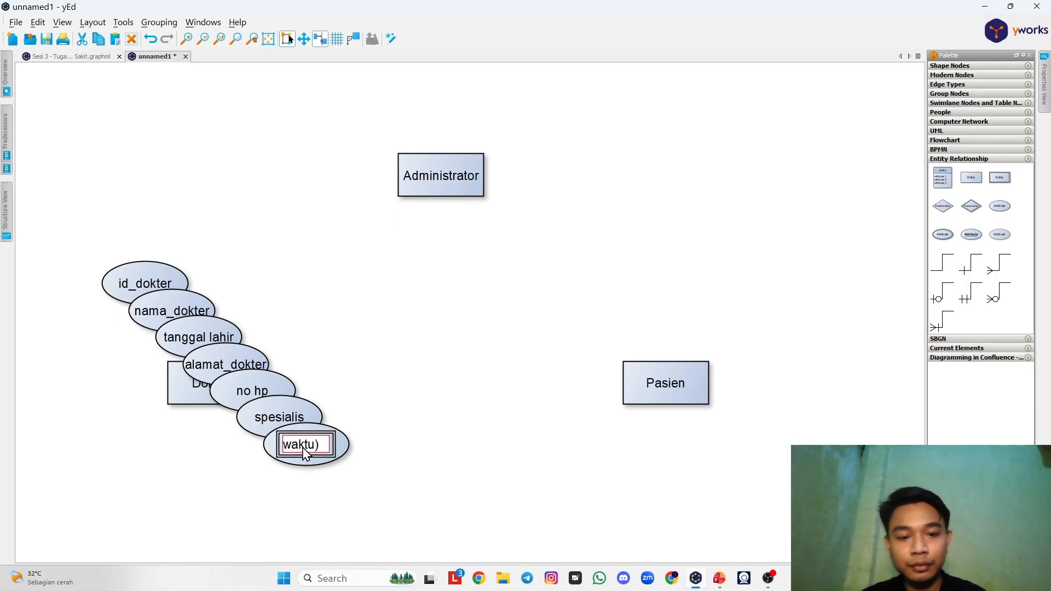
text(tu_k)
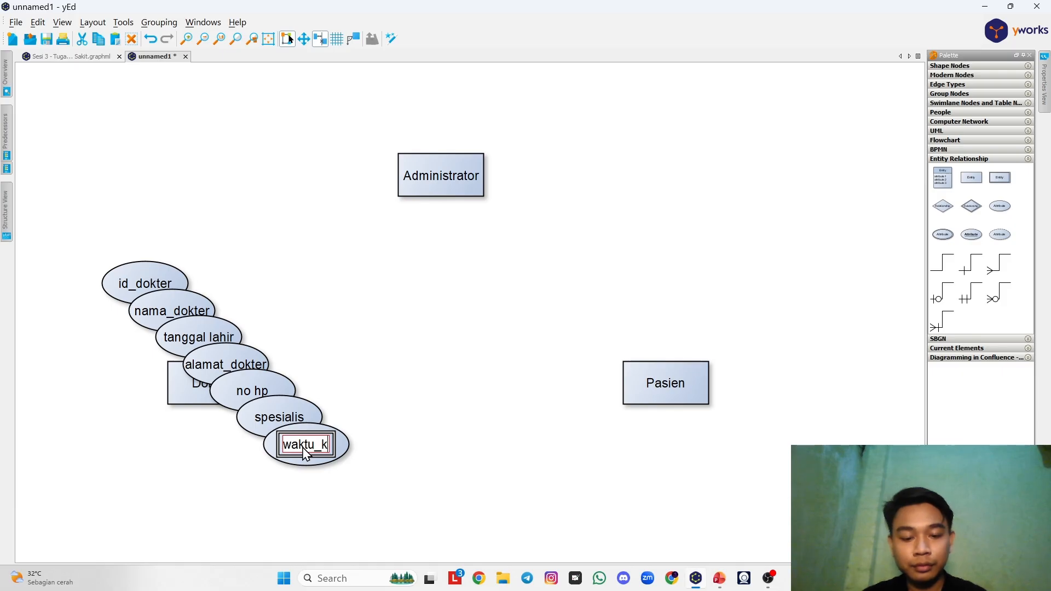
text(erja)
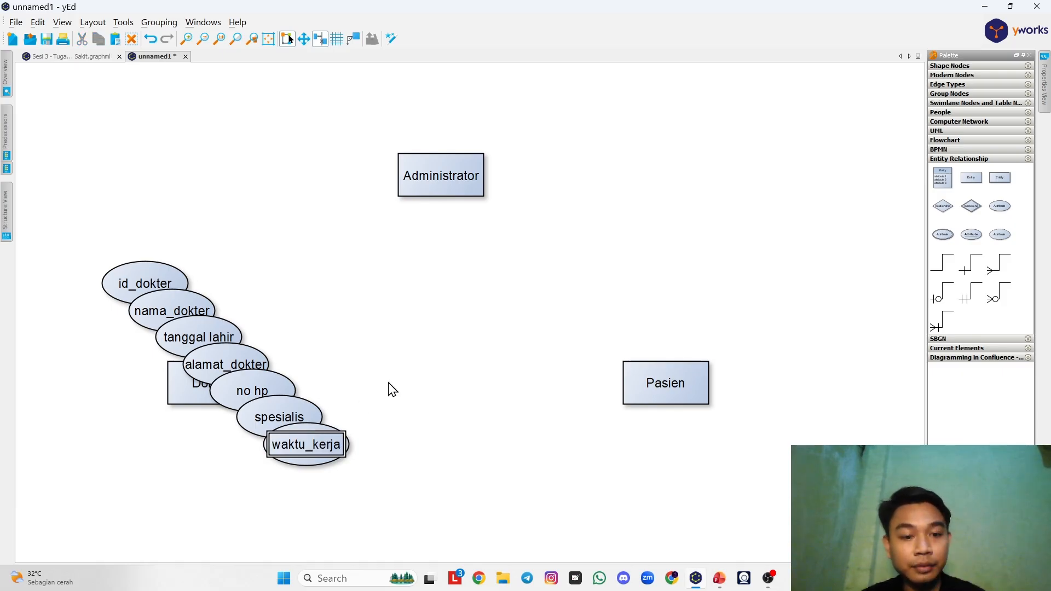
click(389, 384)
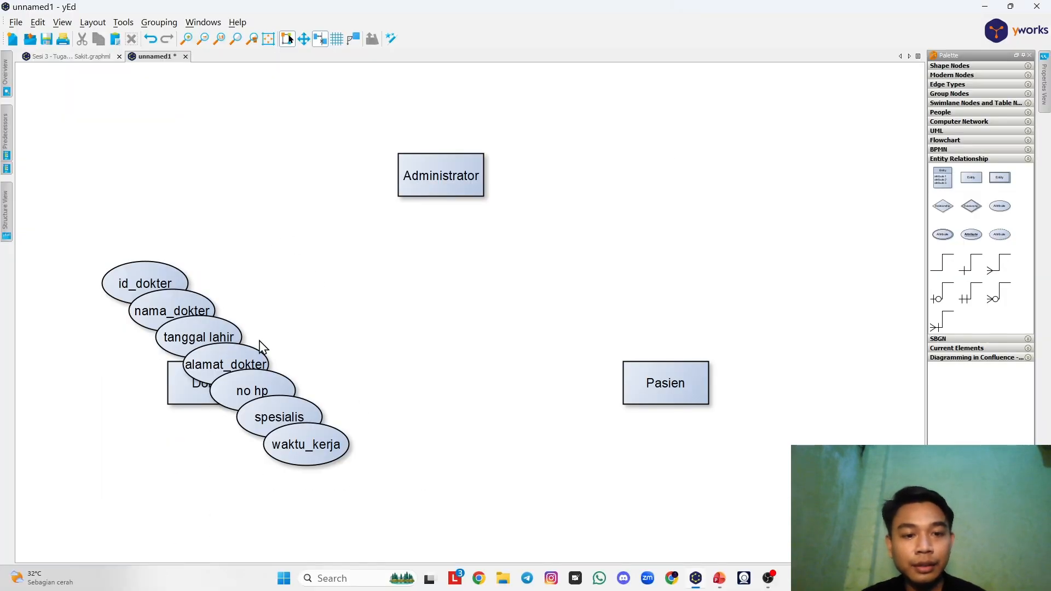
Step: Arrange the id_dokter, nama_dokter, tanggal lahir and alamat_dokter ellipses in a column to the left of the Dokter entity
click(156, 279)
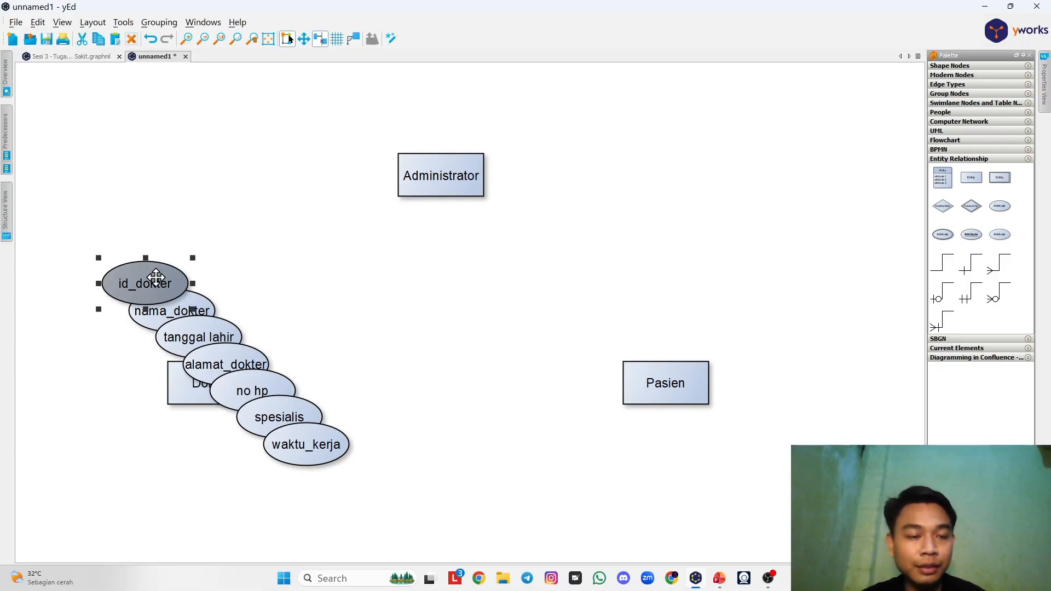
drag(158, 277, 115, 267)
click(164, 314)
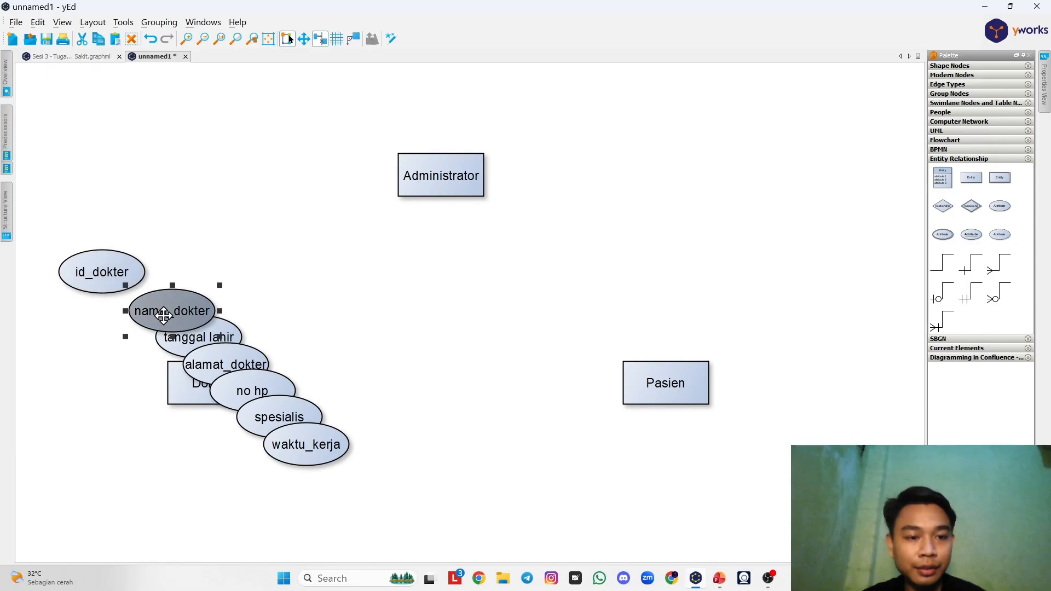
drag(164, 313, 92, 335)
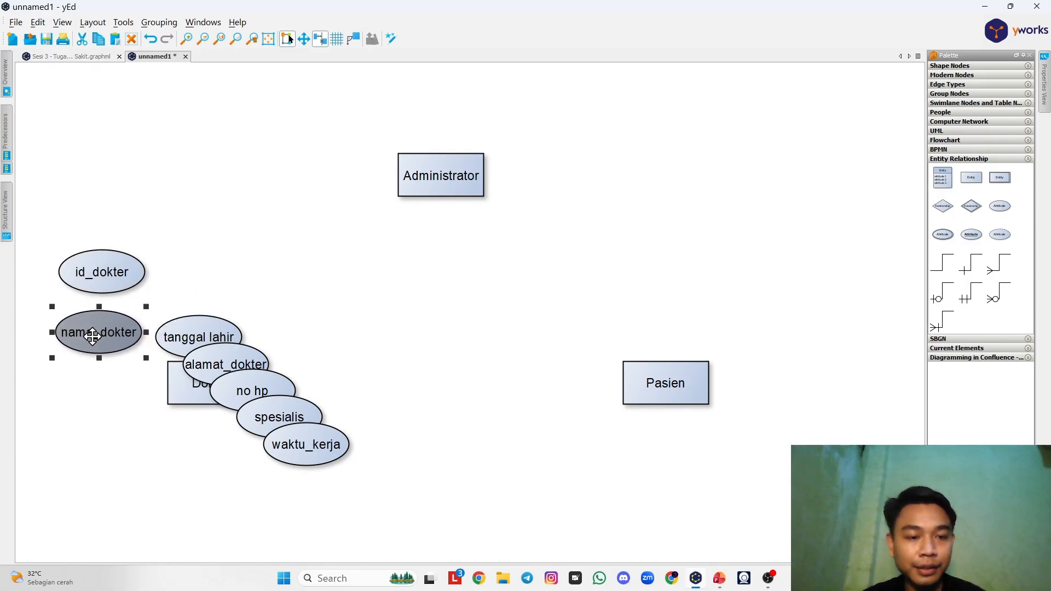
click(186, 337)
drag(200, 330, 94, 377)
click(218, 361)
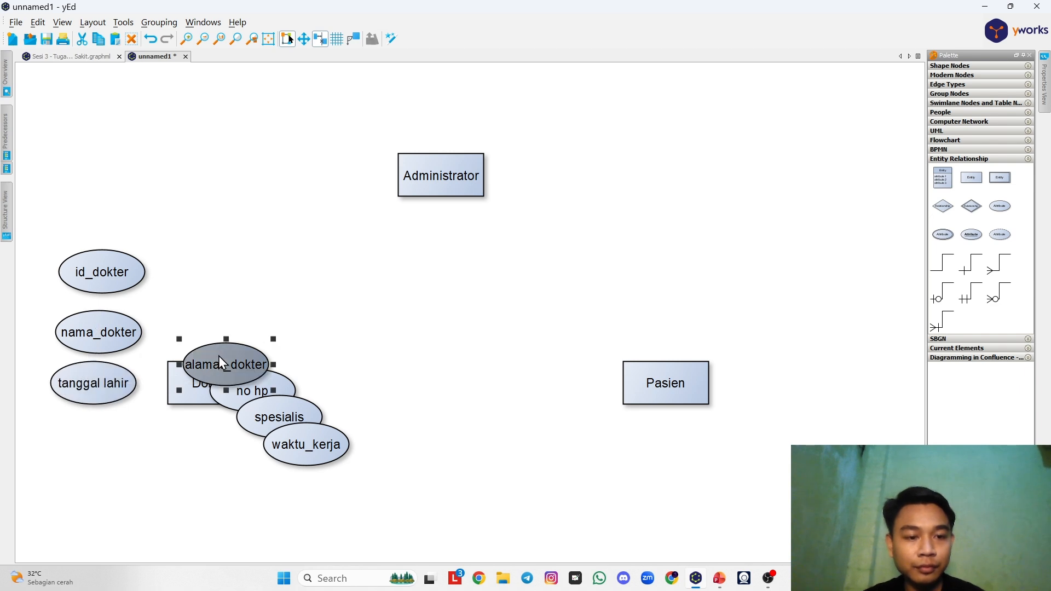
drag(225, 364, 87, 445)
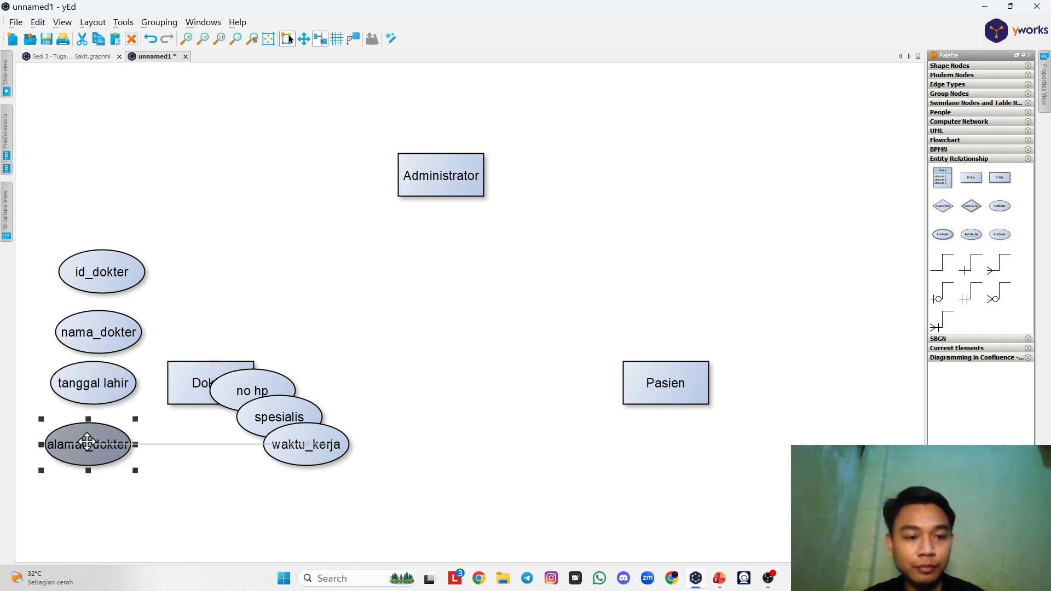
Step: Spread the no hp and spesialis ellipses below the Dokter entity and place waktu_kerja beneath alamat_dokter
click(249, 390)
drag(250, 390, 180, 458)
click(268, 419)
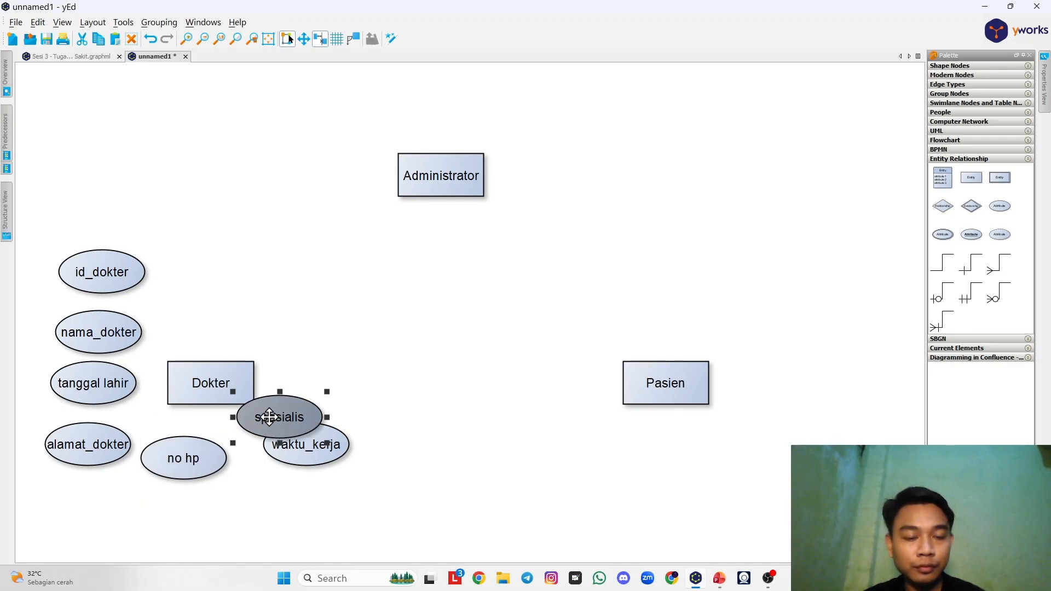
drag(268, 417, 258, 492)
click(308, 446)
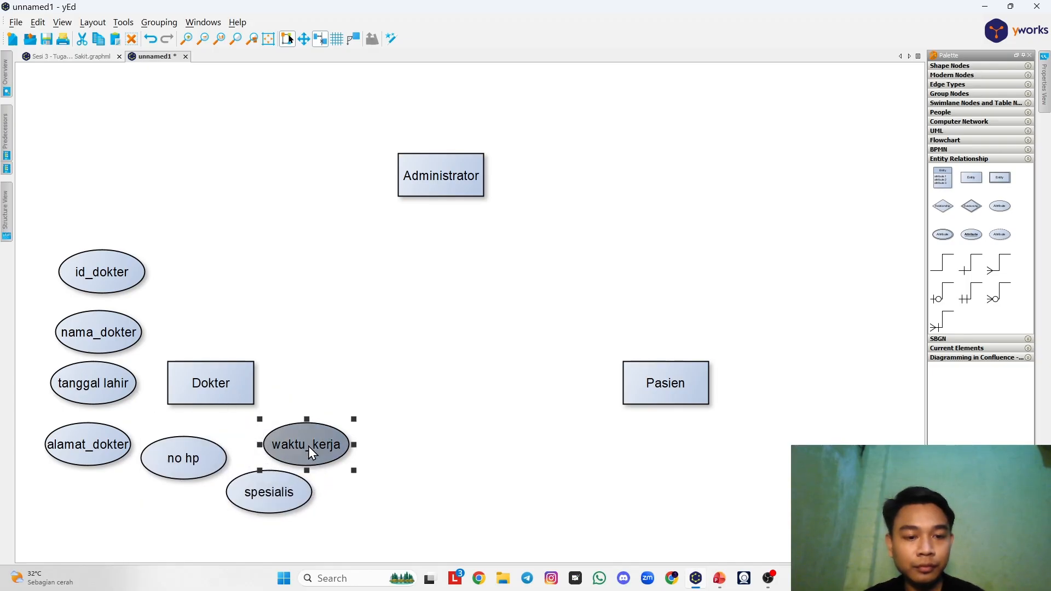
drag(306, 445, 105, 510)
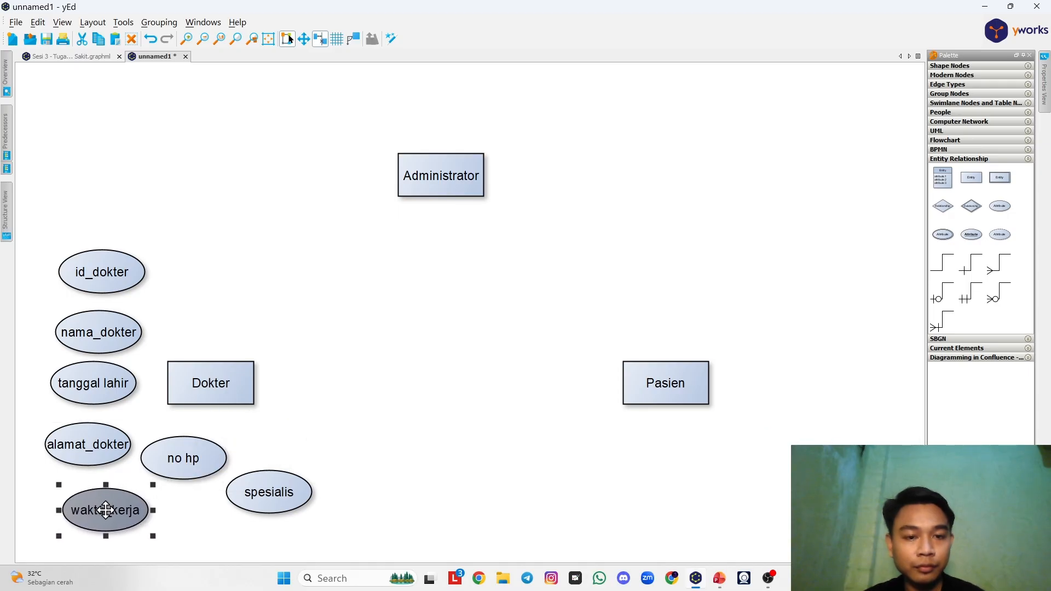
scroll(244, 426, down, 1)
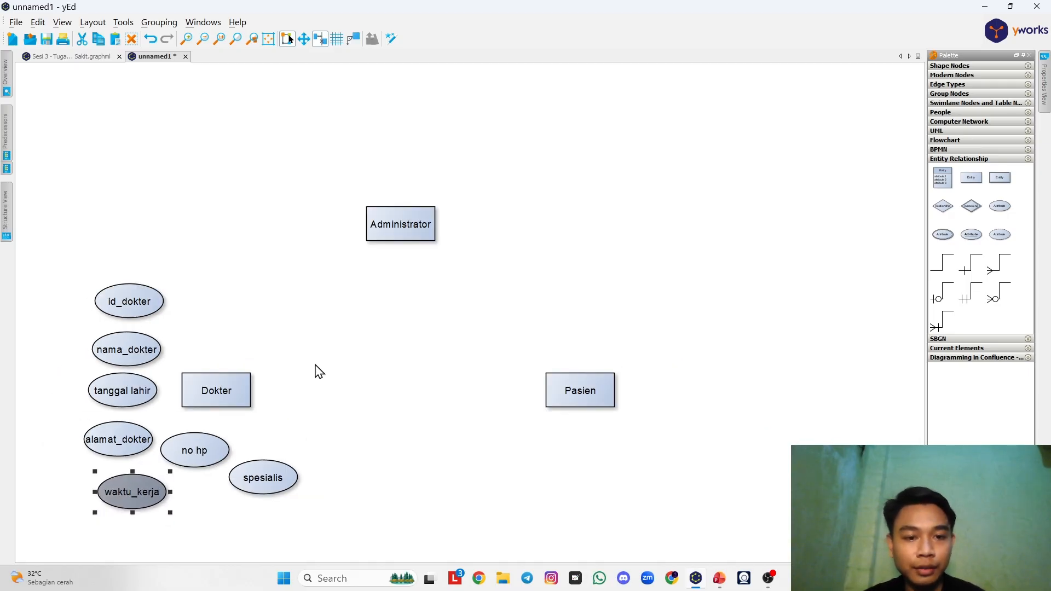
click(196, 450)
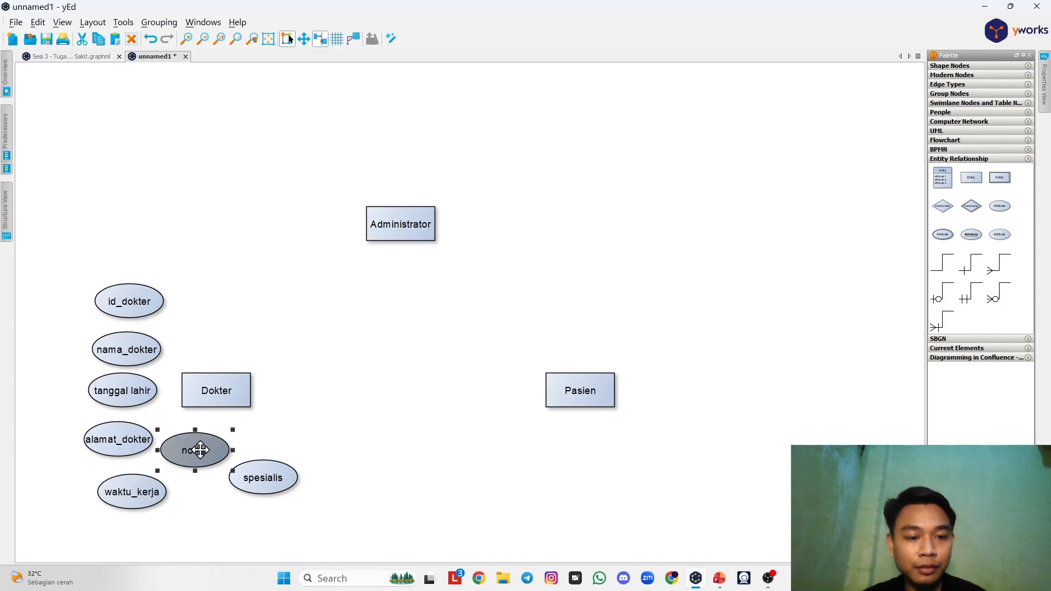
drag(198, 450, 202, 458)
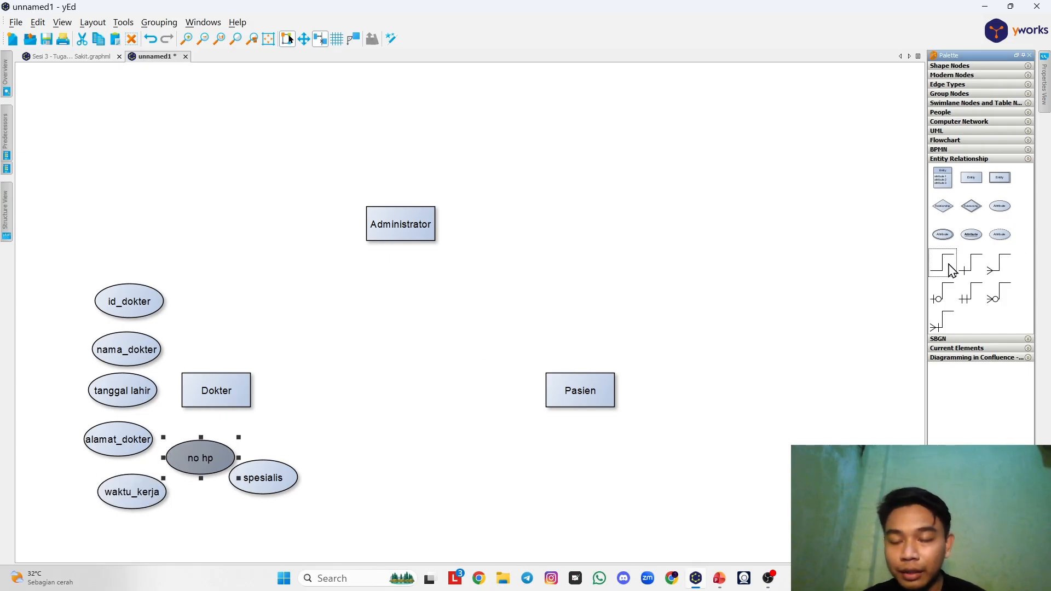
Step: Connect id_dokter, nama_dokter, tanggal lahir and alamat_dokter to the Dokter entity with plain relationship lines
drag(938, 266, 141, 289)
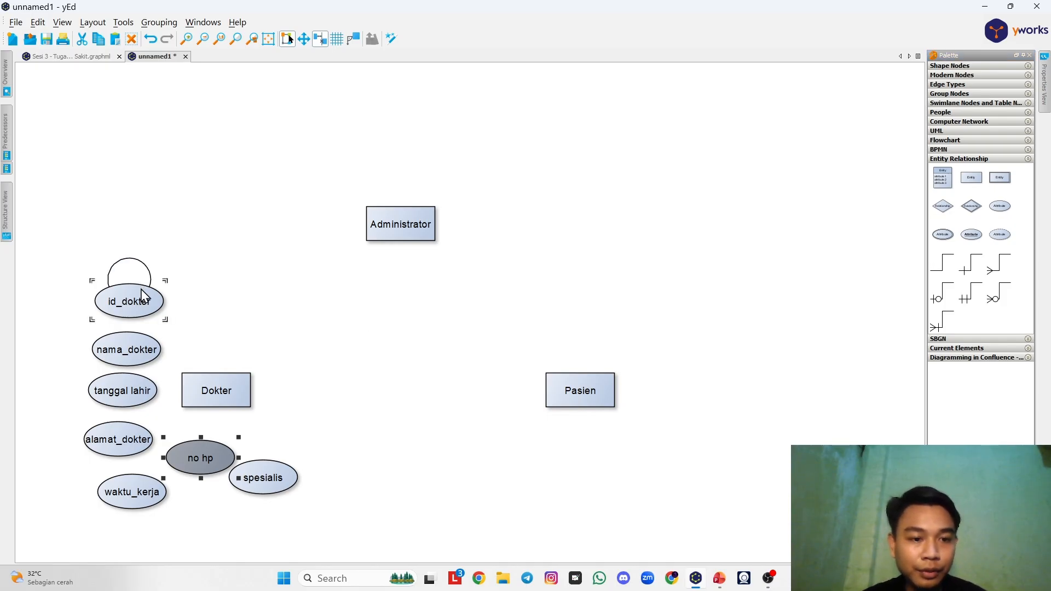
click(209, 390)
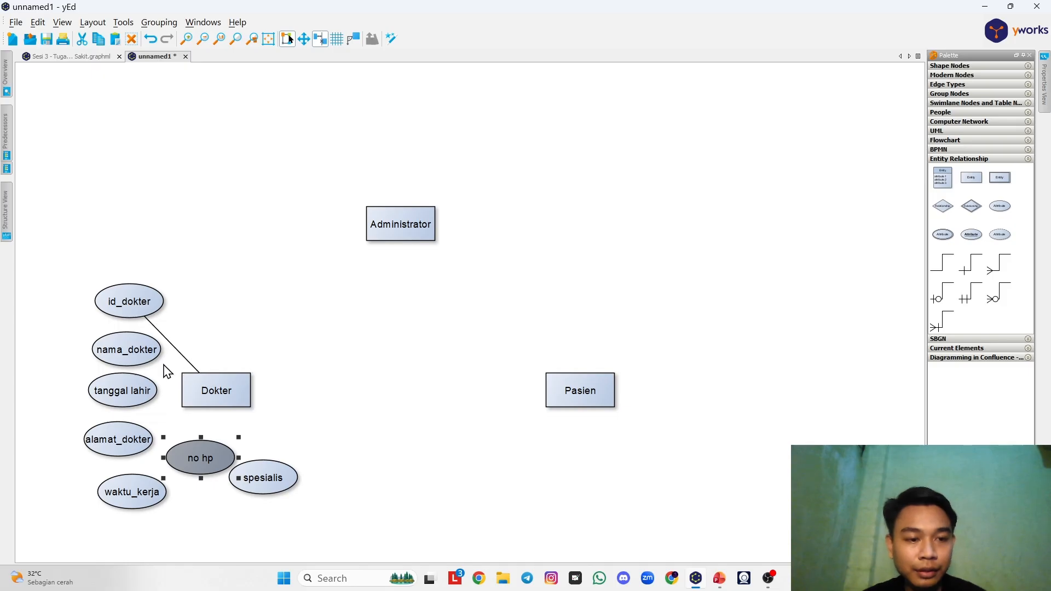
drag(951, 272, 129, 347)
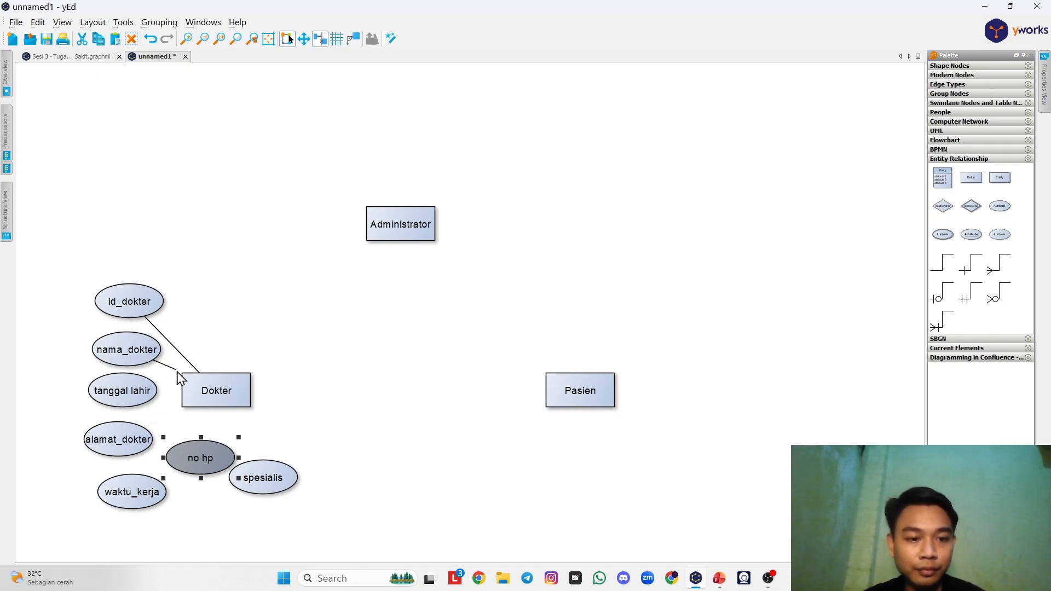
click(209, 391)
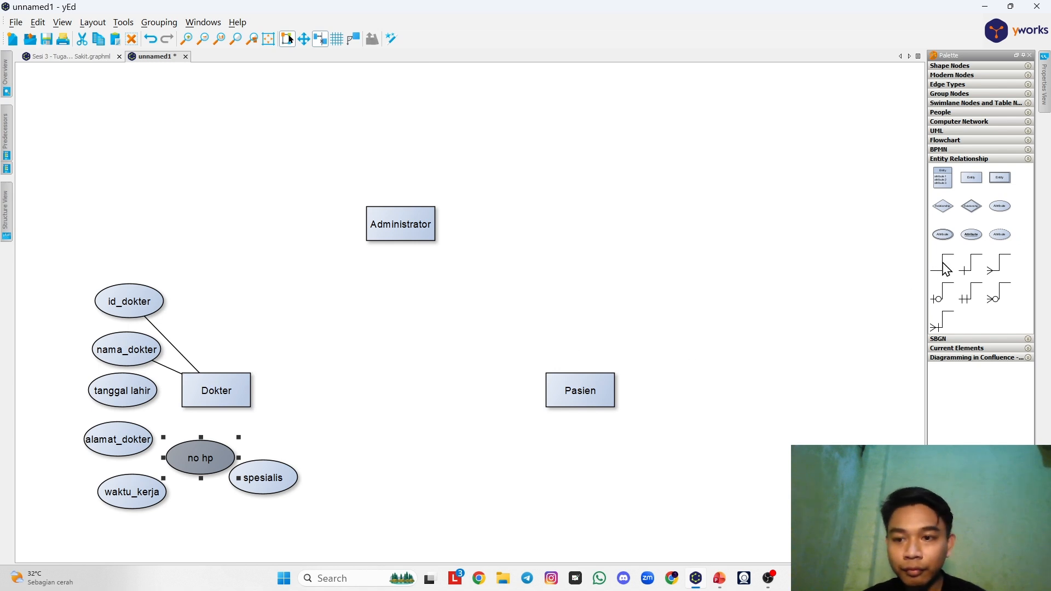
drag(942, 265, 141, 390)
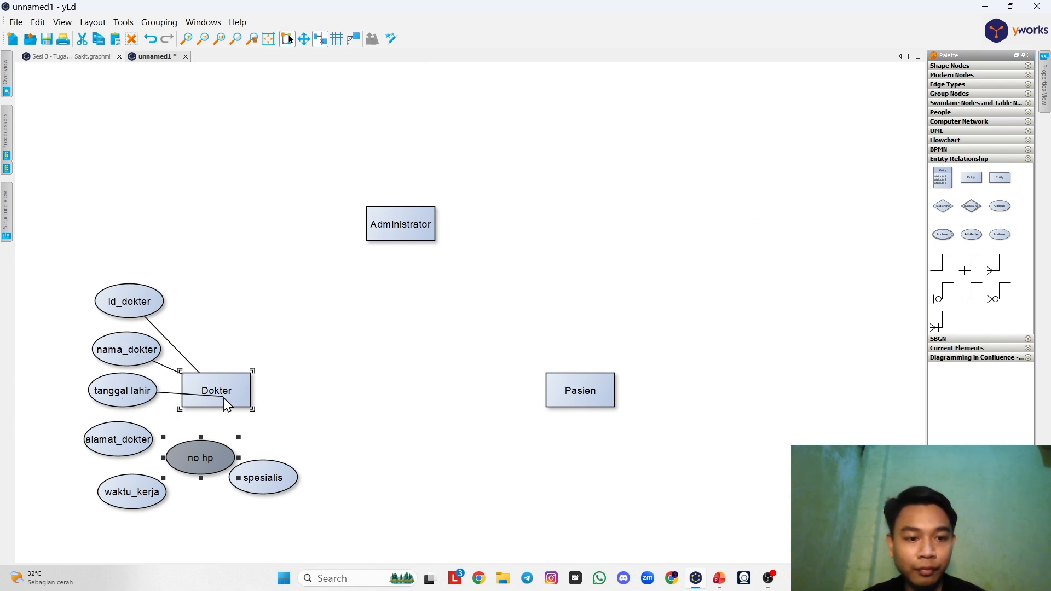
click(225, 398)
drag(942, 266, 142, 437)
click(212, 404)
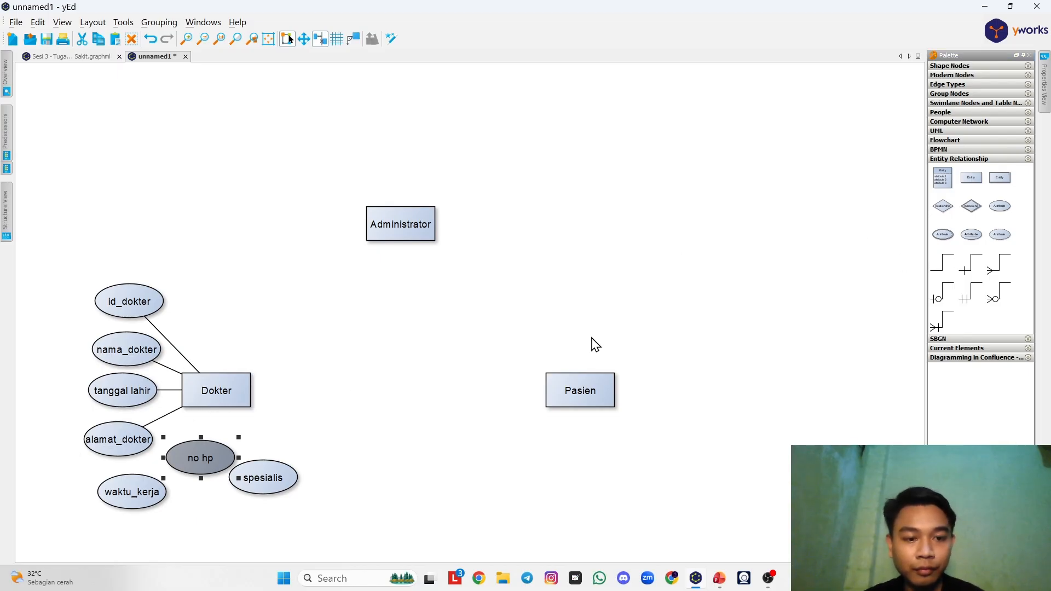
Step: Connect the no hp, spesialis and waktu_kerja ellipses to the Dokter entity with plain relationship lines
drag(942, 266, 216, 441)
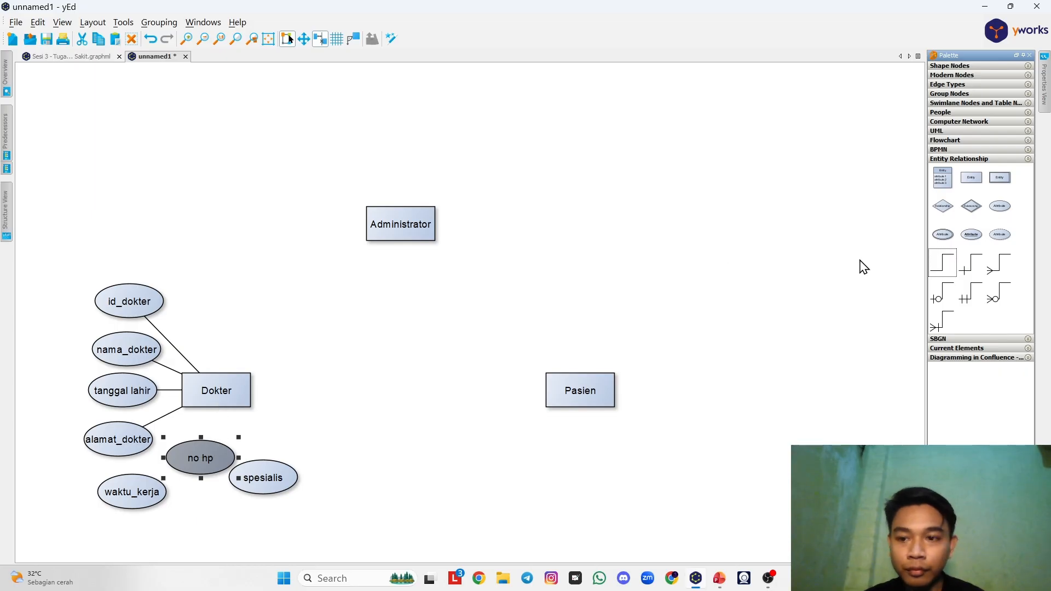
mouse_move(950, 266)
mouse_down()
mouse_move(540, 305)
mouse_move(214, 447)
mouse_move(211, 406)
mouse_up()
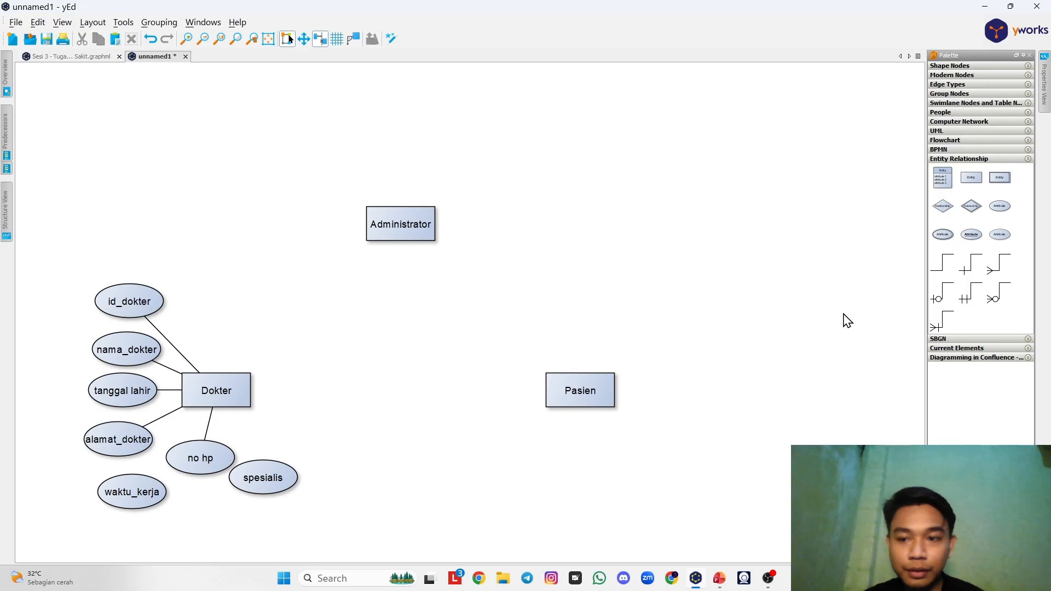
drag(956, 265, 899, 271)
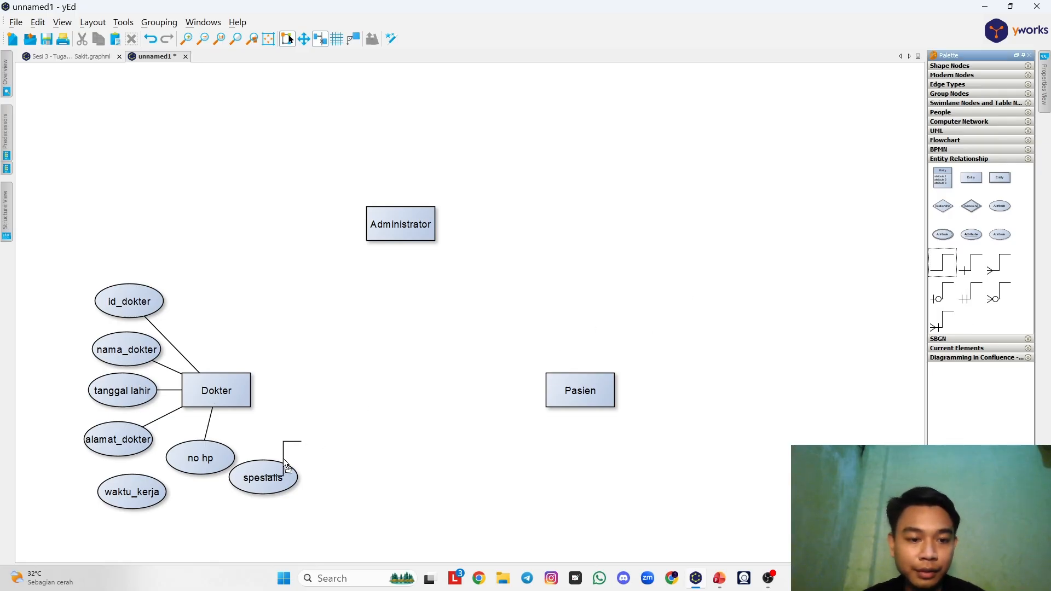
drag(286, 464, 281, 459)
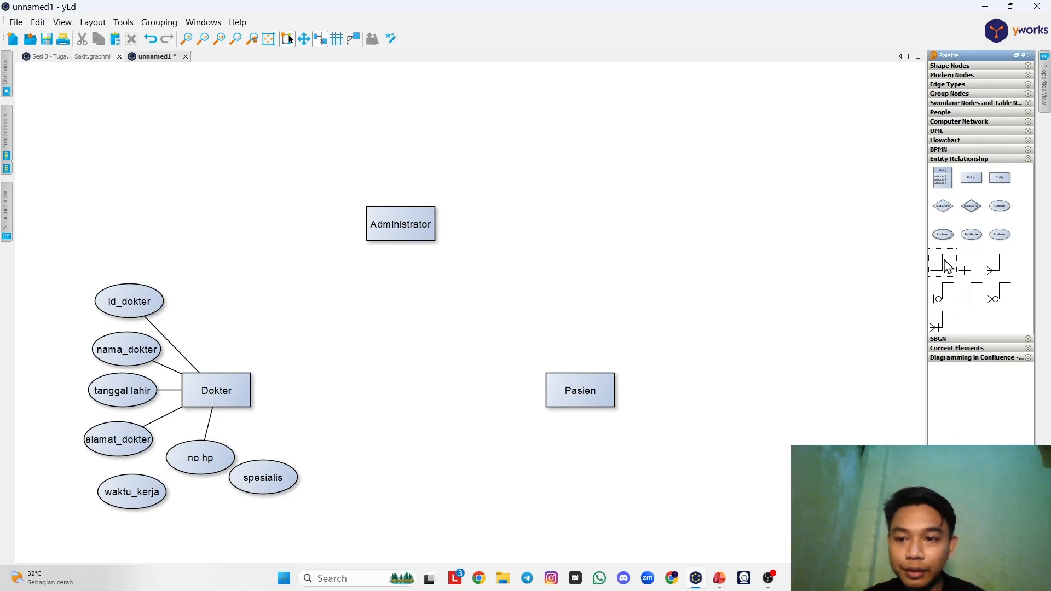
drag(385, 348, 265, 474)
drag(265, 474, 224, 391)
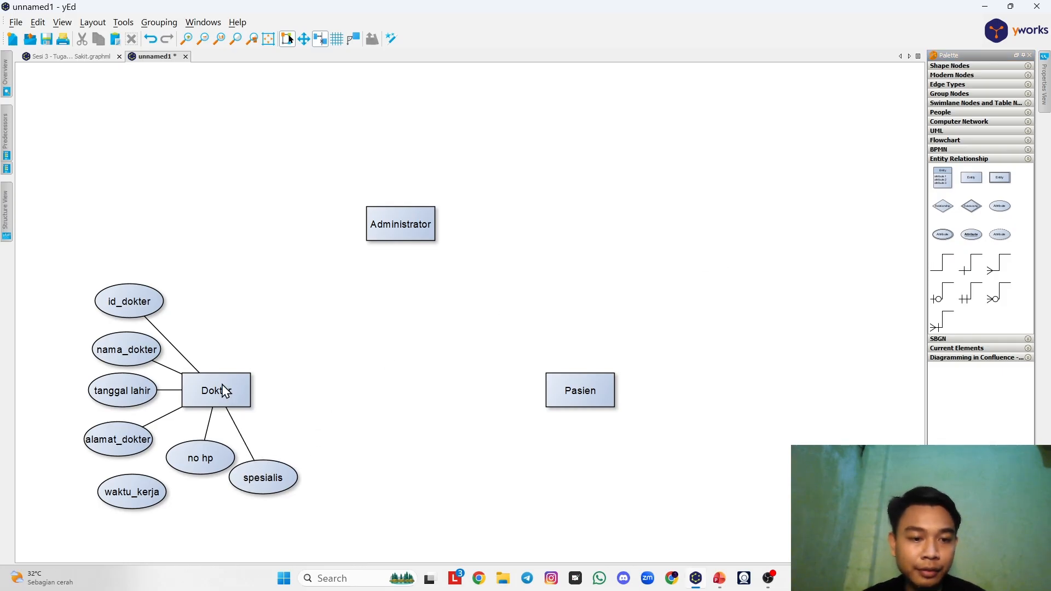
click(943, 234)
click(947, 263)
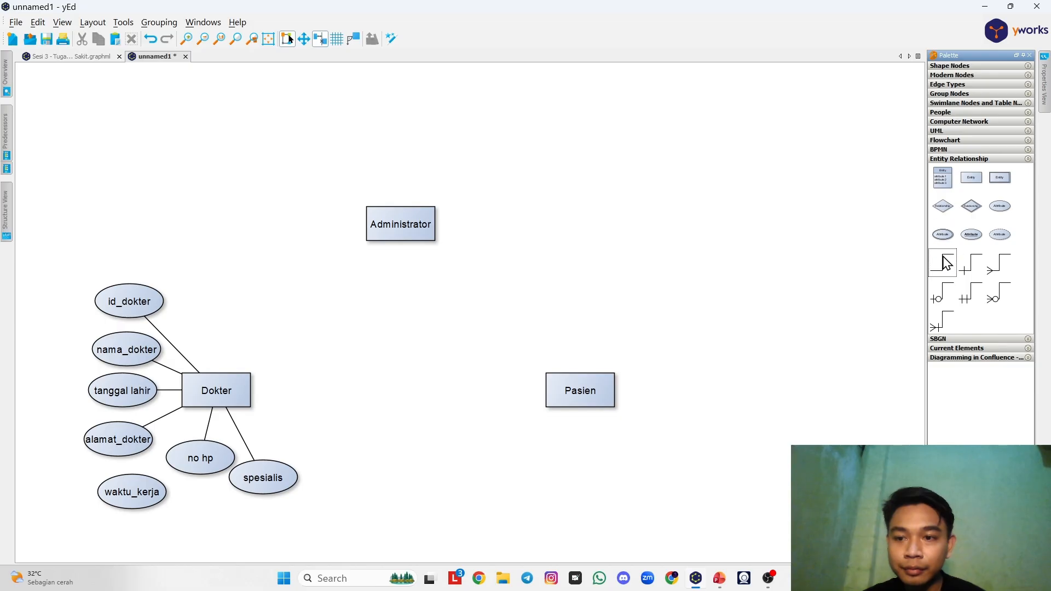
drag(947, 269, 202, 403)
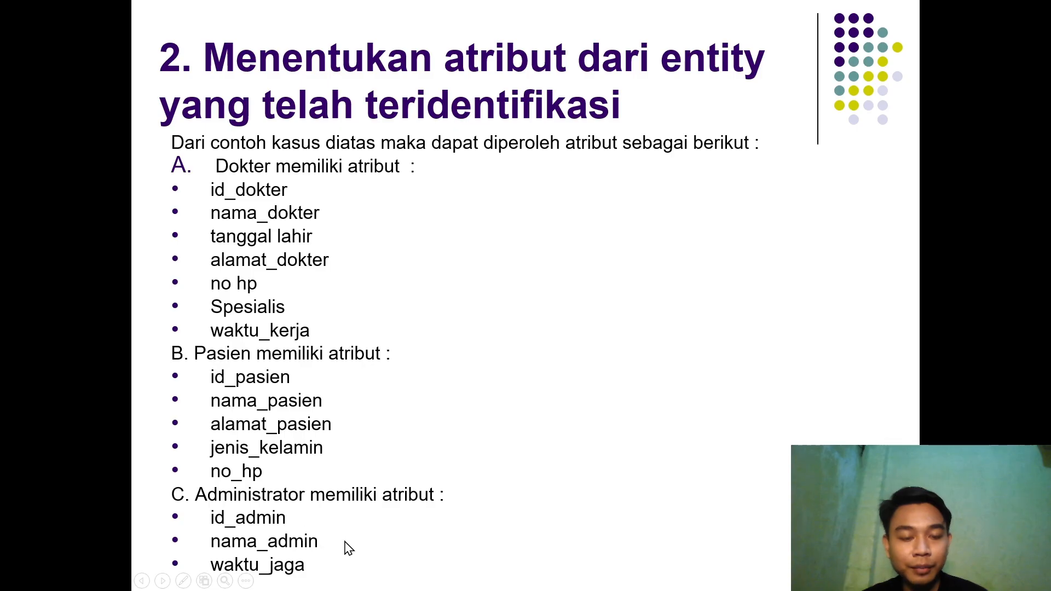
Step: Make three copies of the id_dokter ellipse and place them above and on both sides of the Administrator entity
key(alt+Tab)
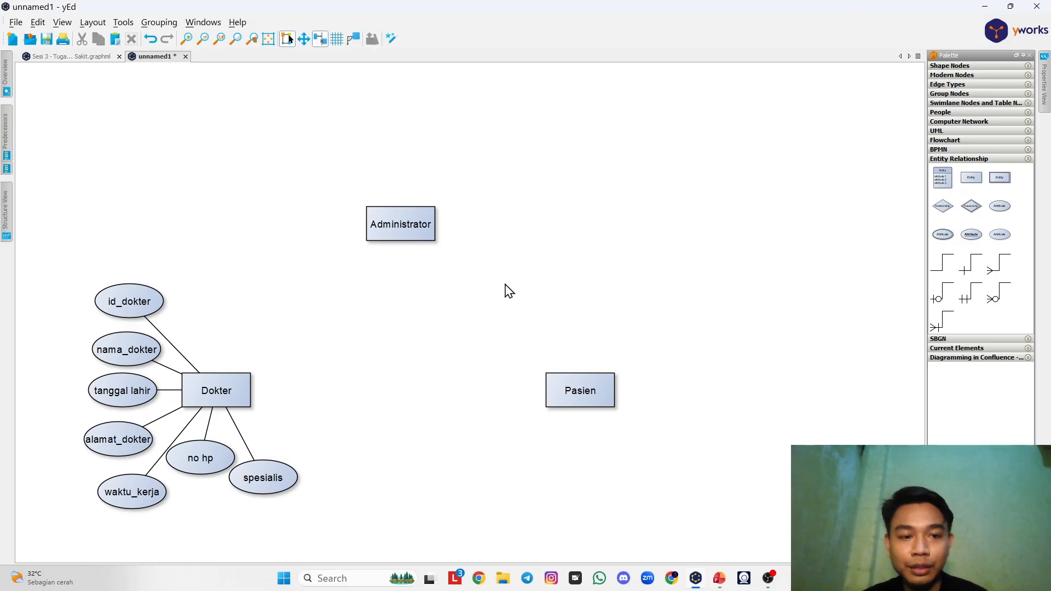
click(149, 301)
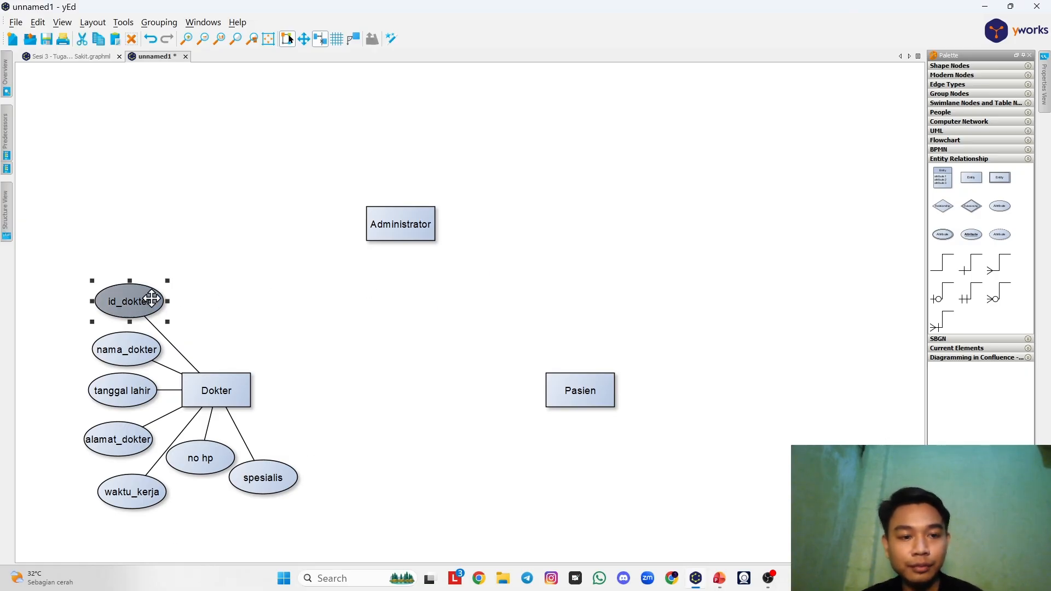
key(ctrl+c)
key(ctrl+v)
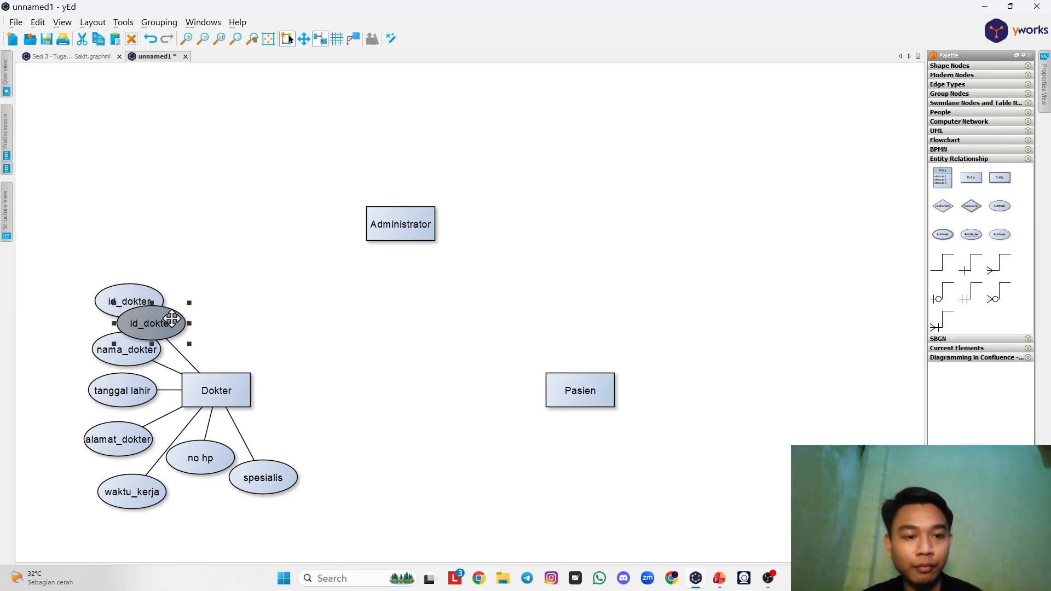
drag(172, 318, 418, 110)
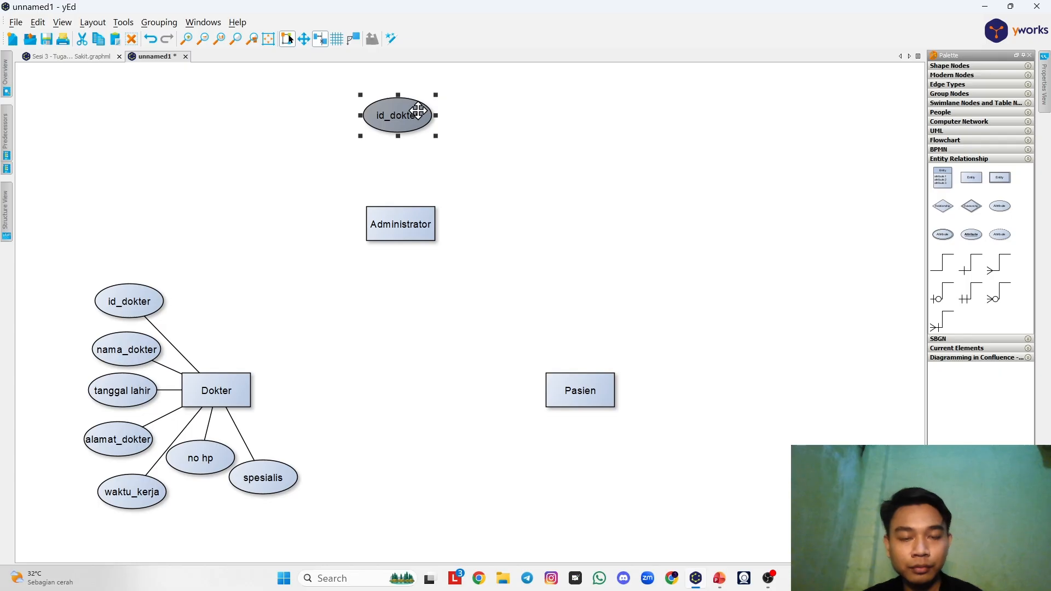
key(ctrl+v)
drag(184, 340, 349, 167)
key(ctrl+v)
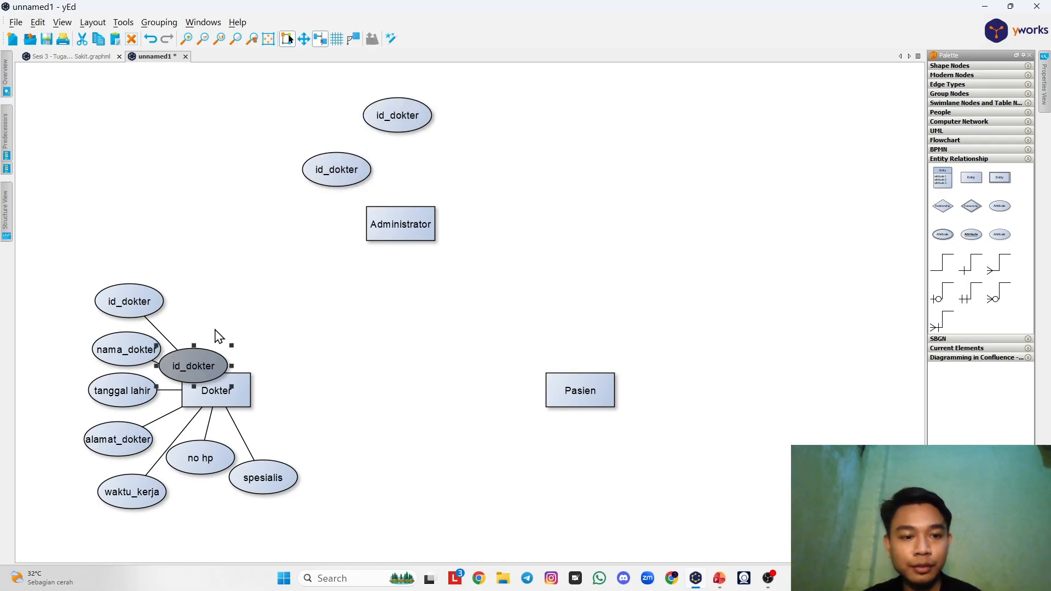
drag(197, 353, 470, 164)
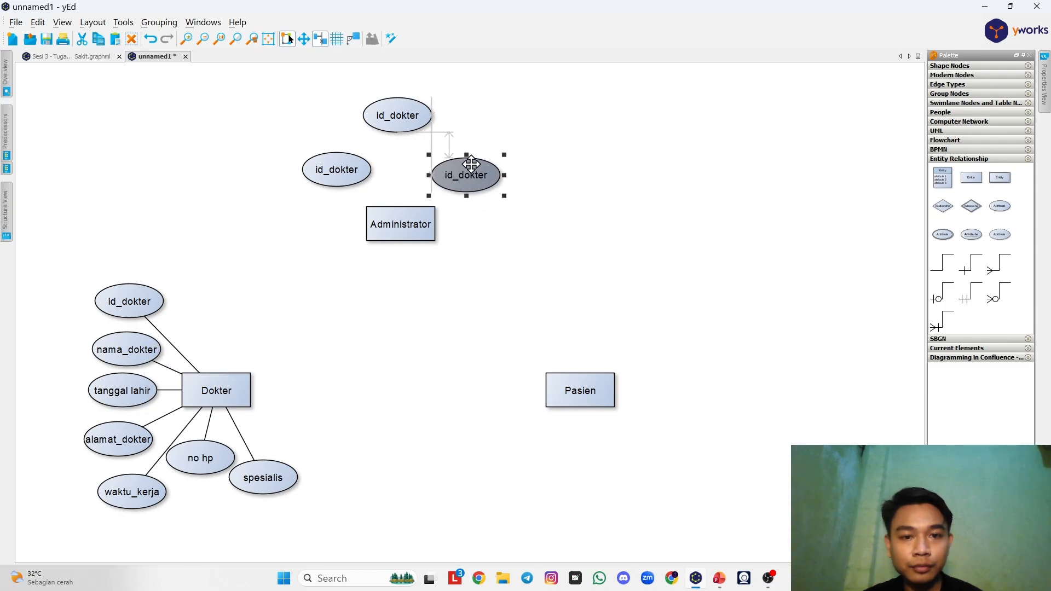
Step: Relabel the ellipses around Administrator as id_admin for the one above, nama_admin for the left one and waktu_jaga for the right one
double_click(402, 117)
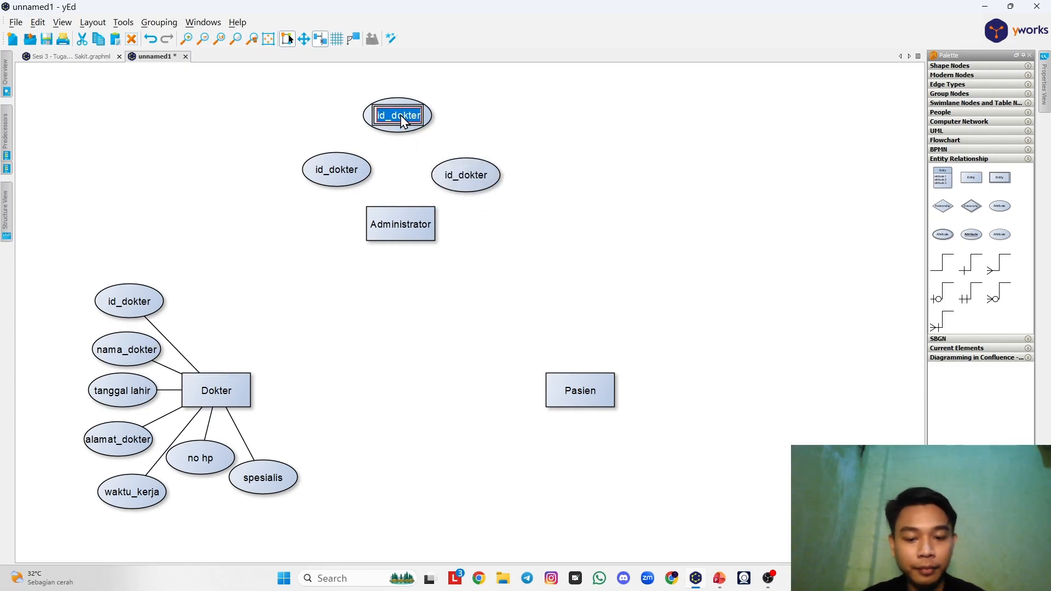
key(BackSpace)
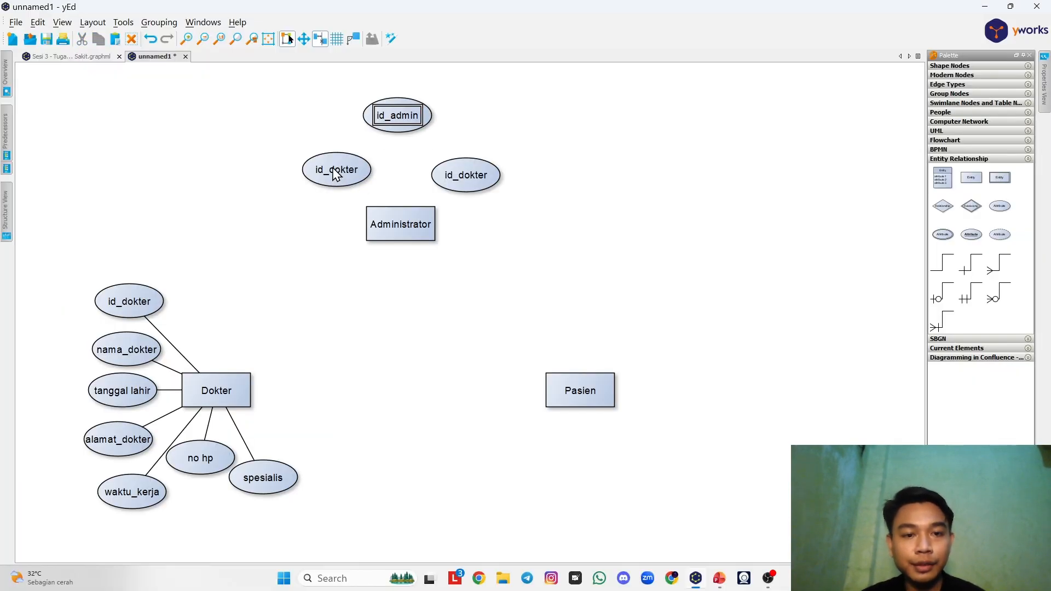
double_click(336, 174)
text(nama_a)
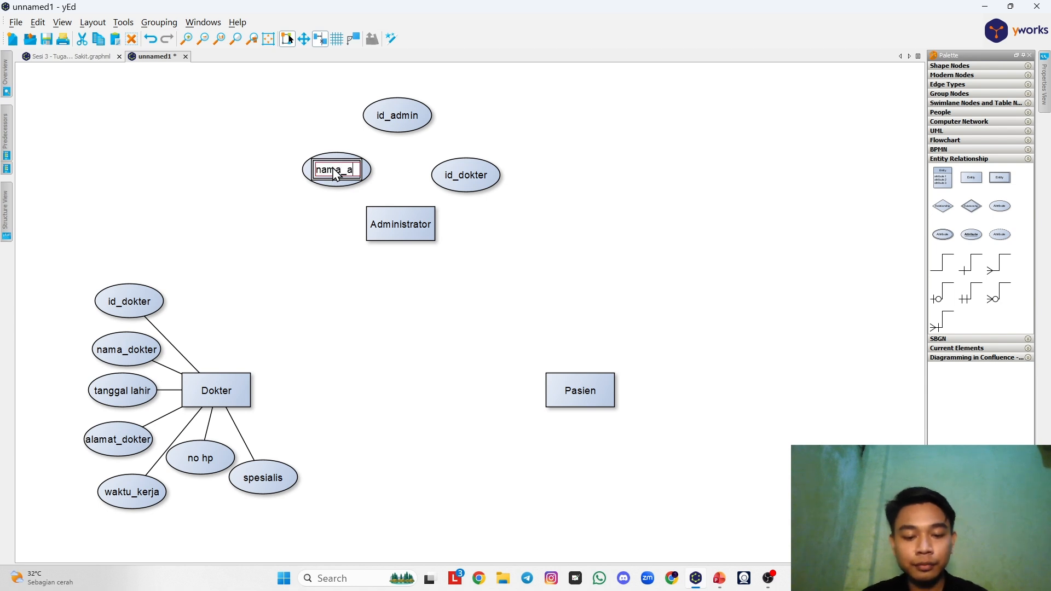
text(dmin)
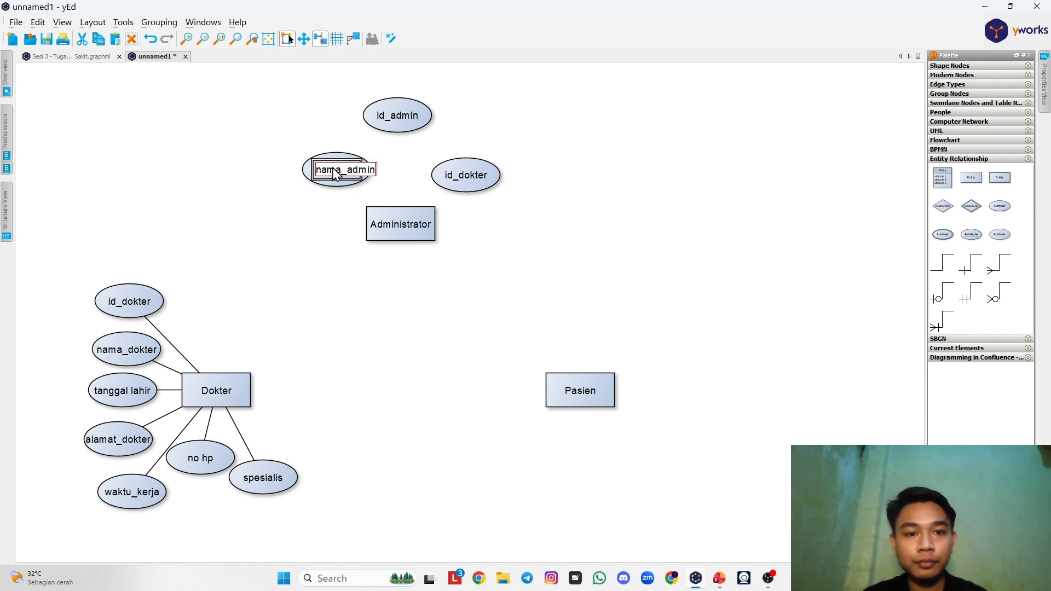
double_click(463, 181)
text(waktu_)
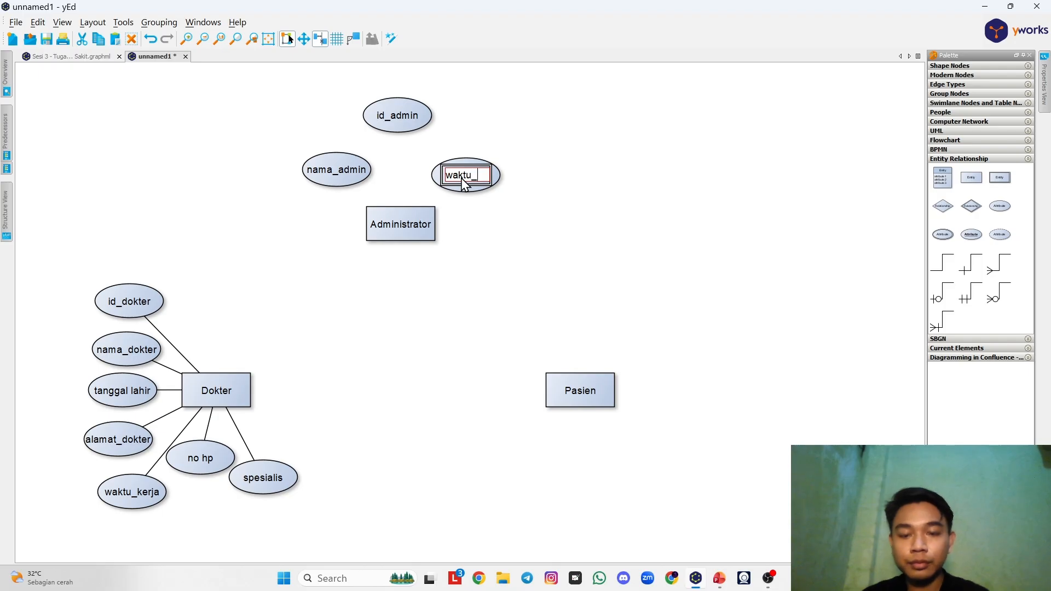
text(jaga)
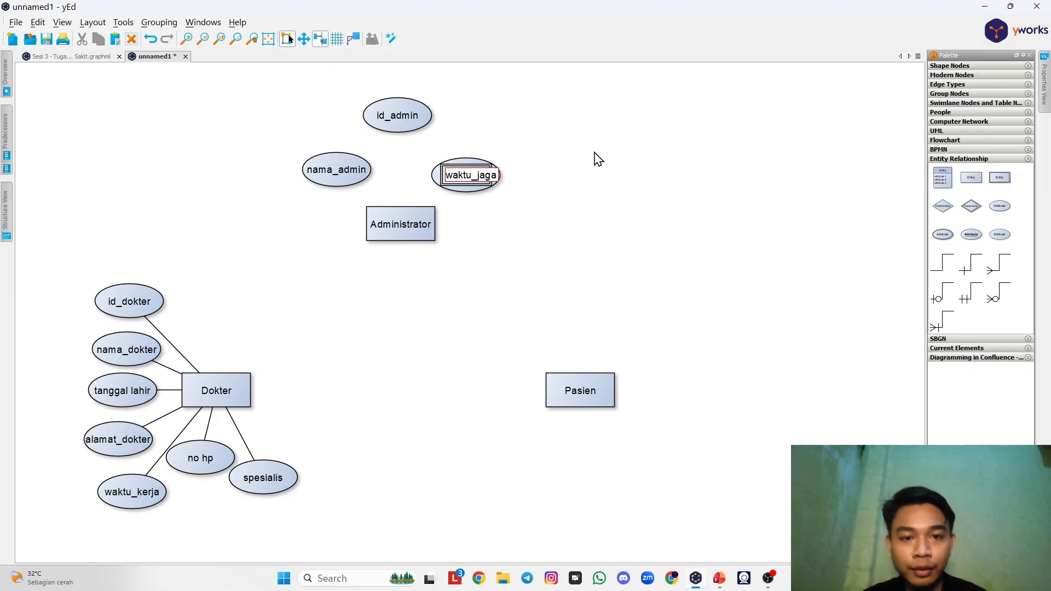
key(Return)
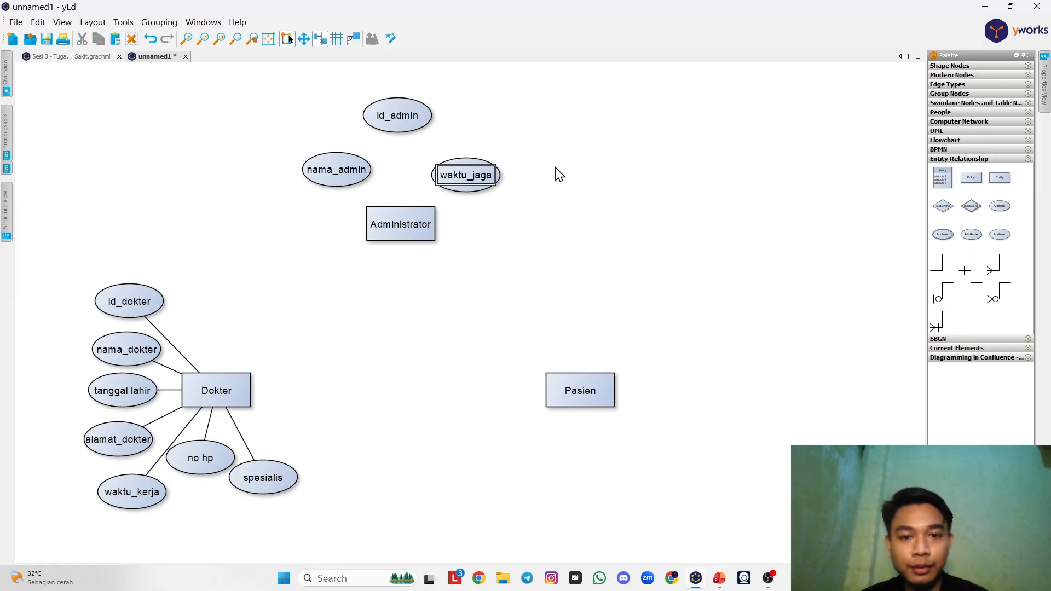
Step: Connect the id_admin, nama_admin and waktu_jaga ellipses to the Administrator entity with plain relationship lines
click(943, 270)
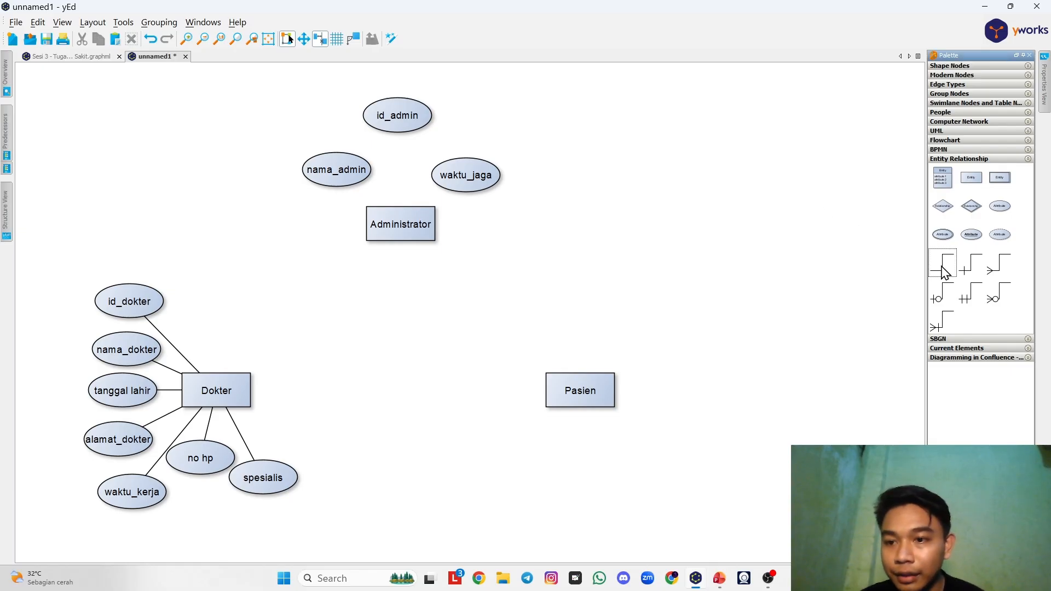
drag(943, 272, 752, 191)
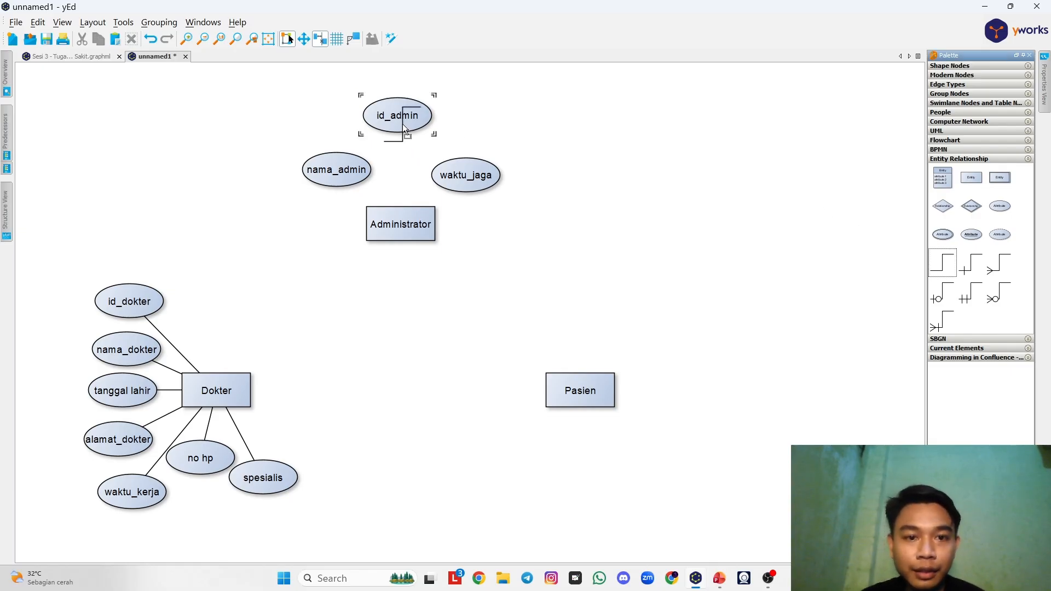
drag(404, 128, 403, 220)
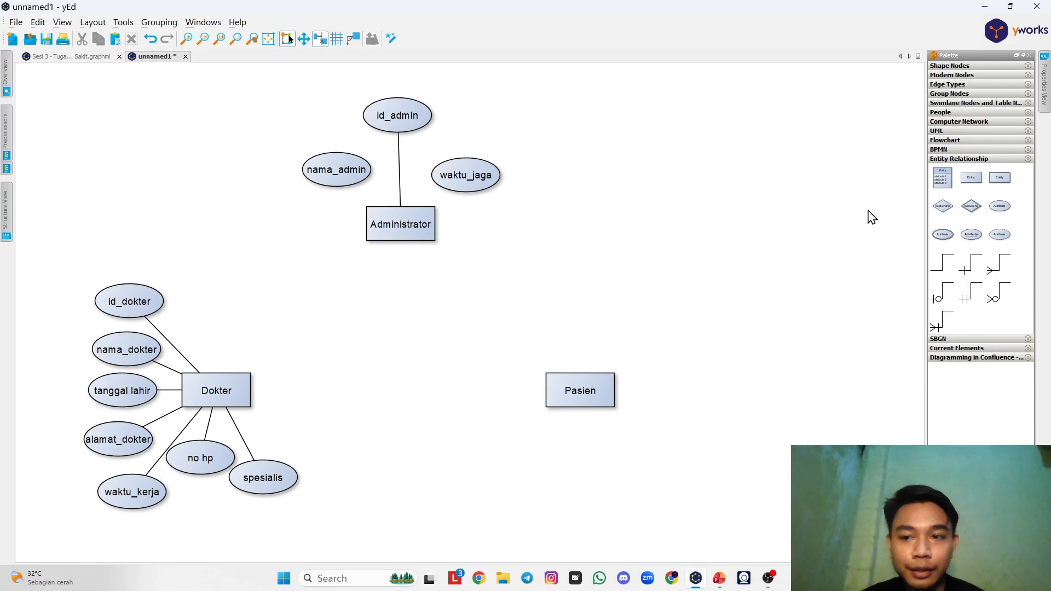
click(946, 272)
drag(946, 272, 389, 226)
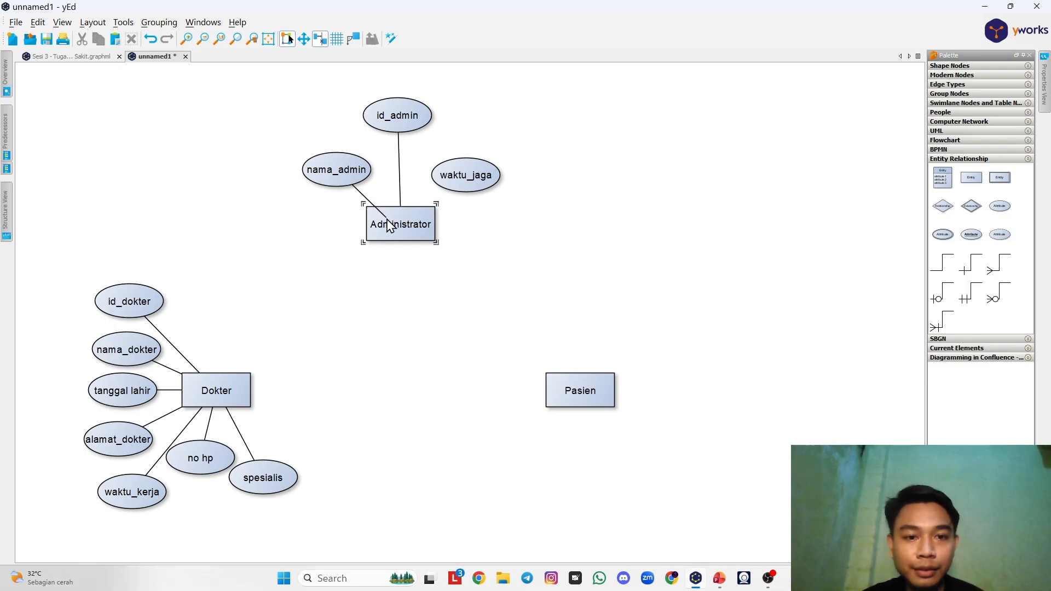
click(947, 269)
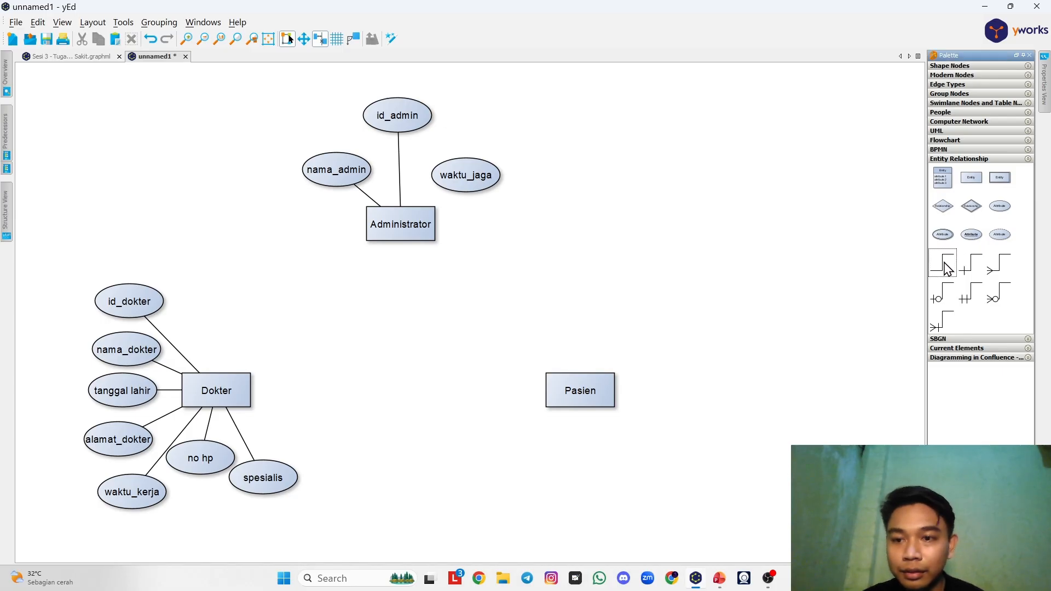
drag(532, 164, 412, 226)
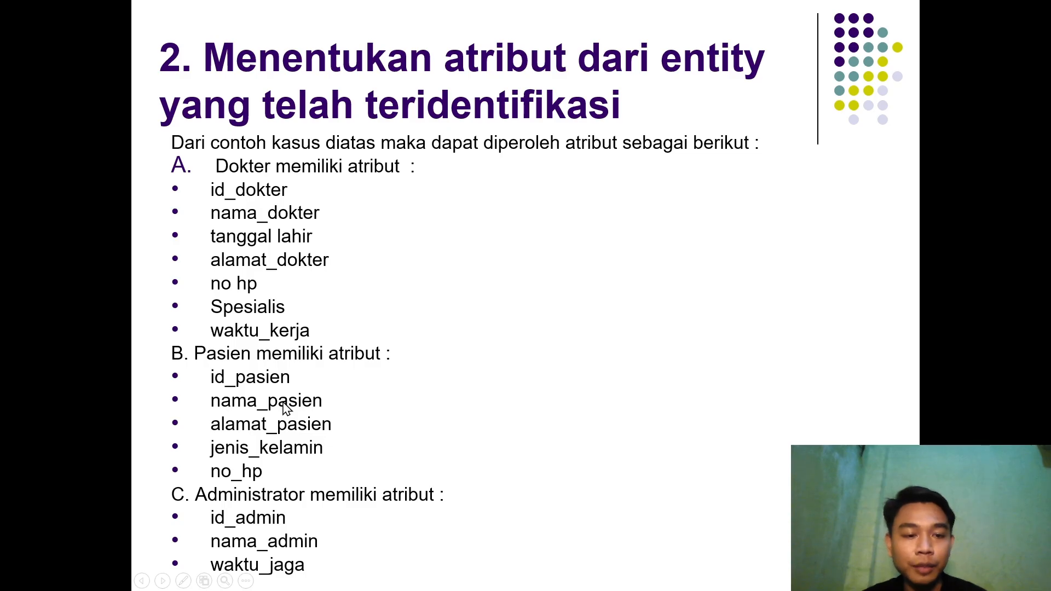
Step: Return from the slide to yEd and place five copies of the waktu_jaga ellipse in a staggered column right of the Pasien entity
key(alt+Tab)
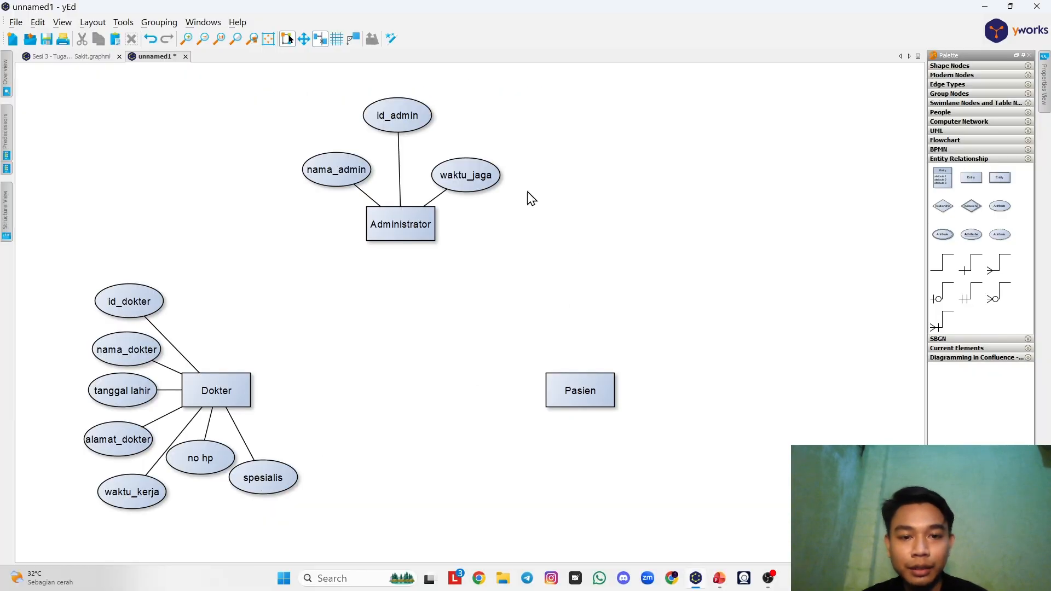
click(482, 173)
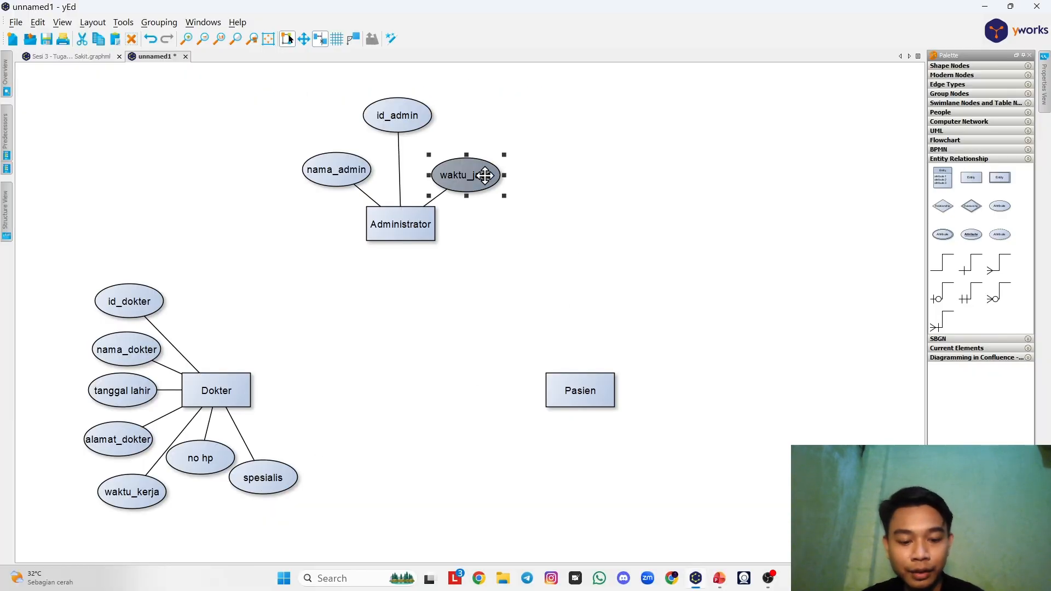
key(ctrl+c)
key(ctrl+v)
drag(491, 204, 656, 476)
key(ctrl+v)
key(ctrl+v)
key(ctrl+v)
key(ctrl+v)
click(783, 321)
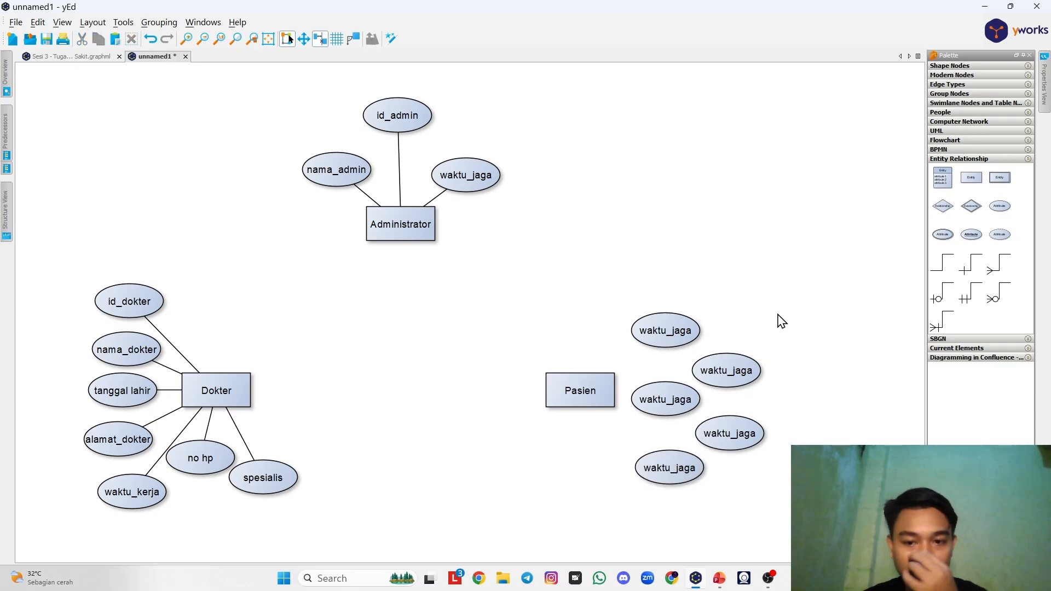
Step: Following the slide's Pasien attribute list, relabel the two uppermost ellipses beside Pasien as id_pasien and nama_pasien
key(alt+Tab)
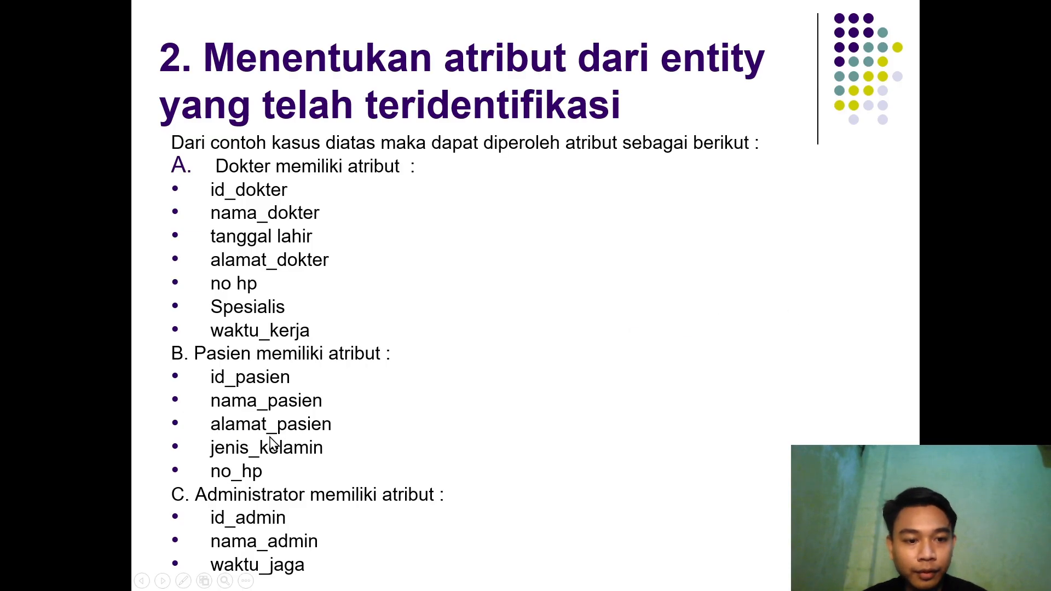
key(alt+Tab)
click(678, 331)
double_click(678, 331)
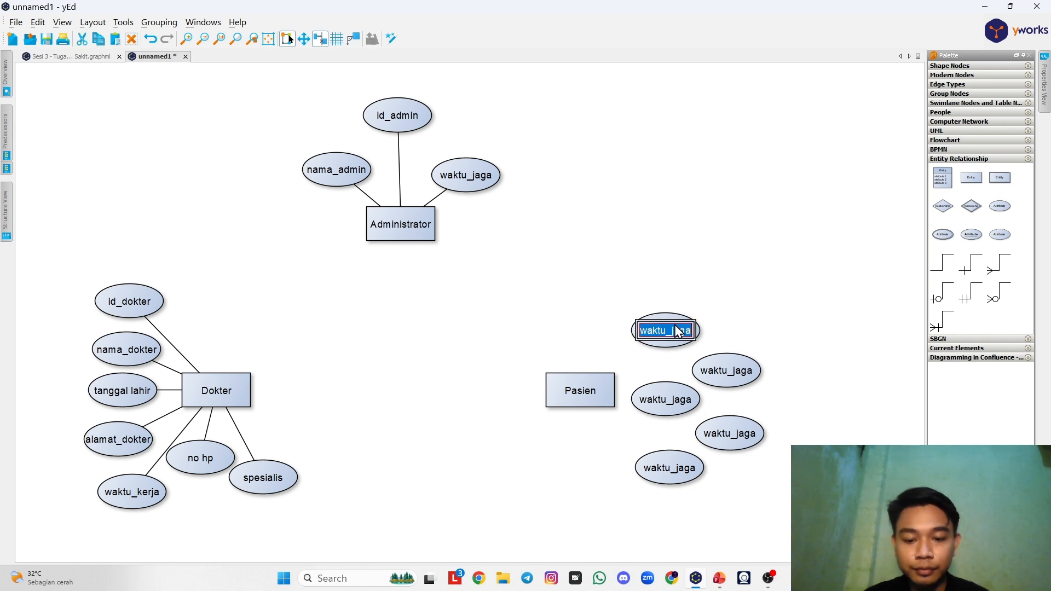
key(BackSpace)
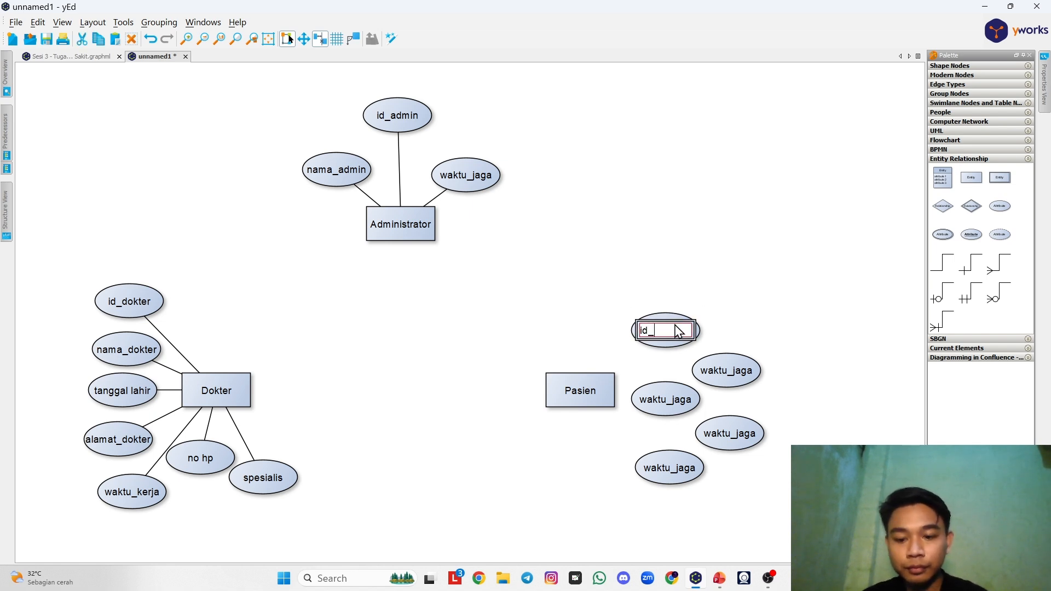
key(alt+Tab)
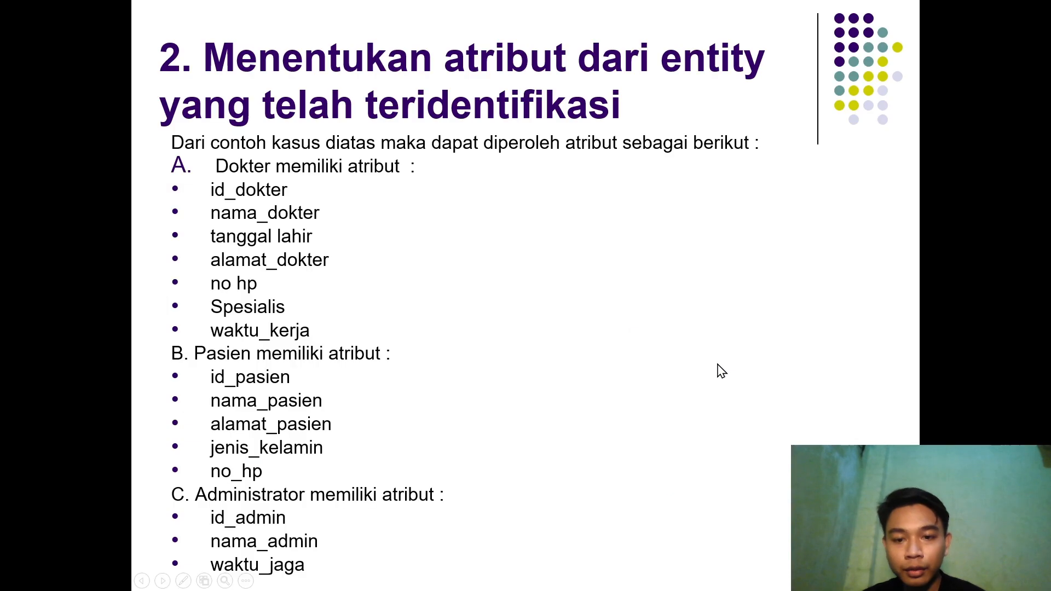
key(alt+Tab)
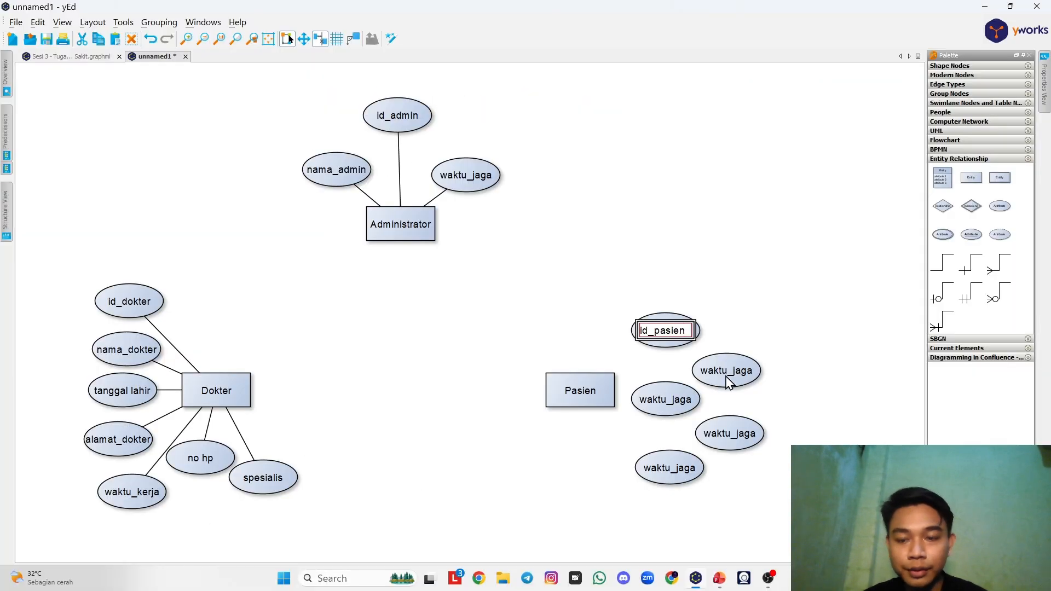
double_click(727, 375)
text(nama)
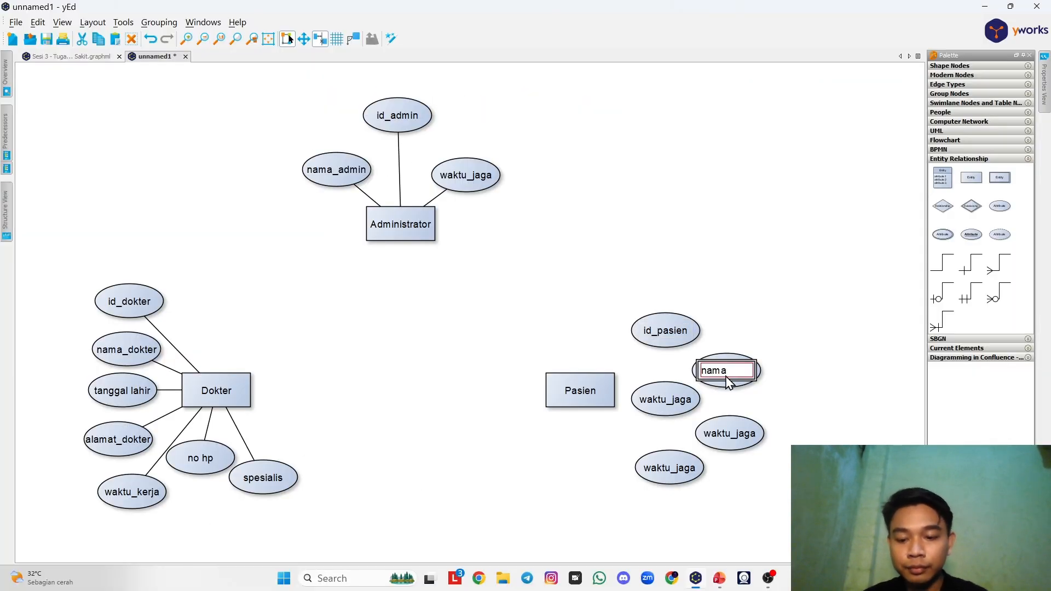
text(_[pas)
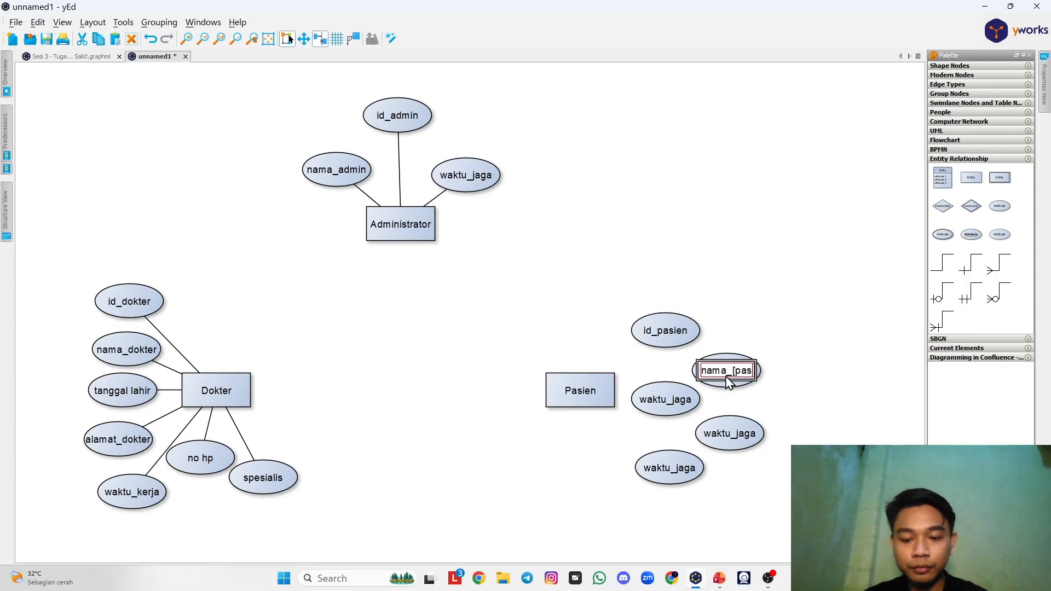
text(ien)
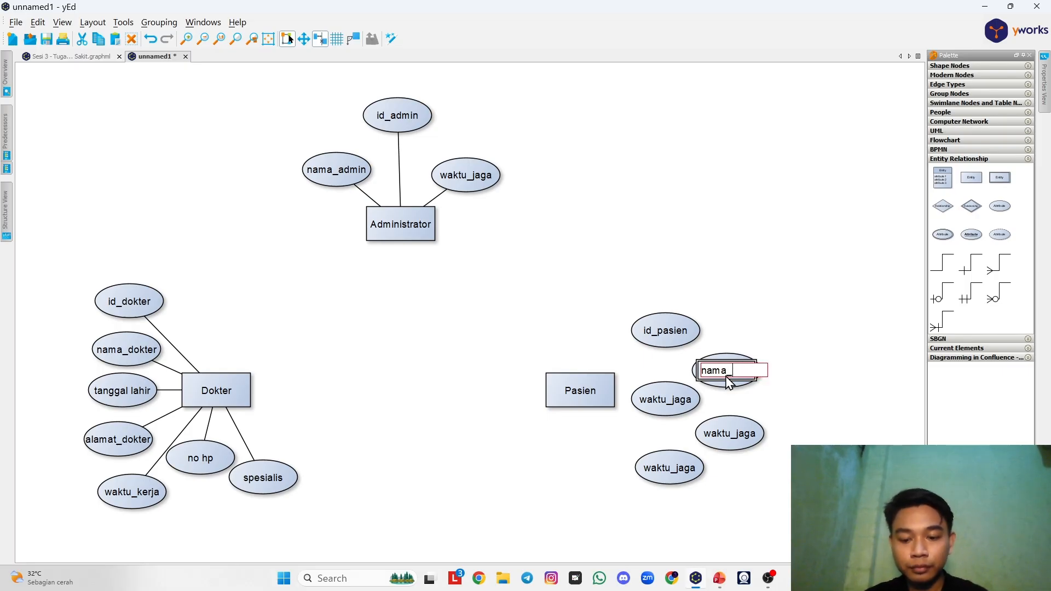
Step: Following the slide's attribute list, relabel the third and fourth ellipses beside Pasien as alamat_pasien and jenis_kelamin
key(alt+Tab)
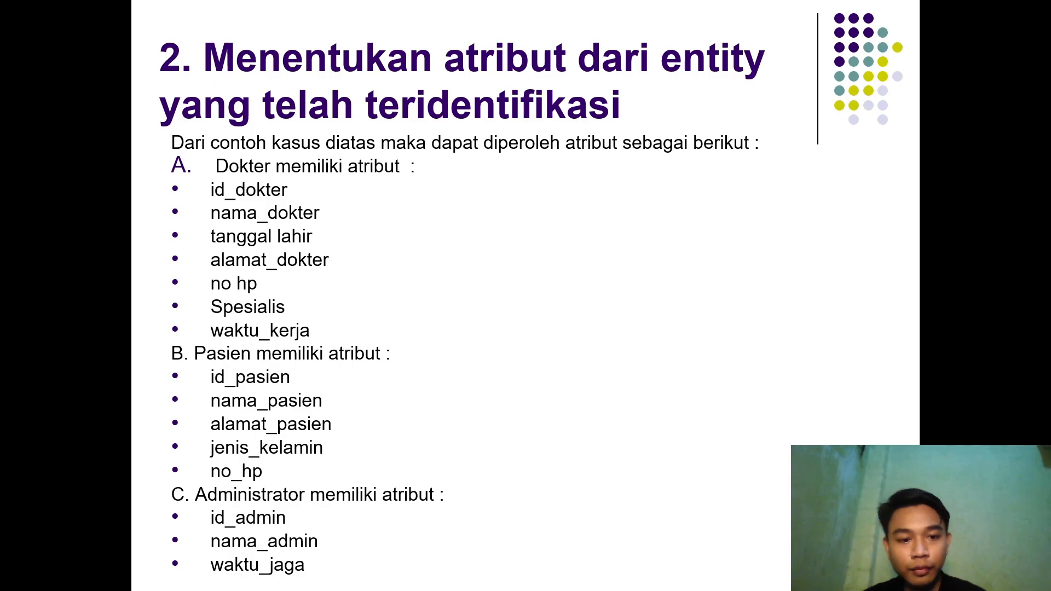
key(alt+Tab)
double_click(669, 397)
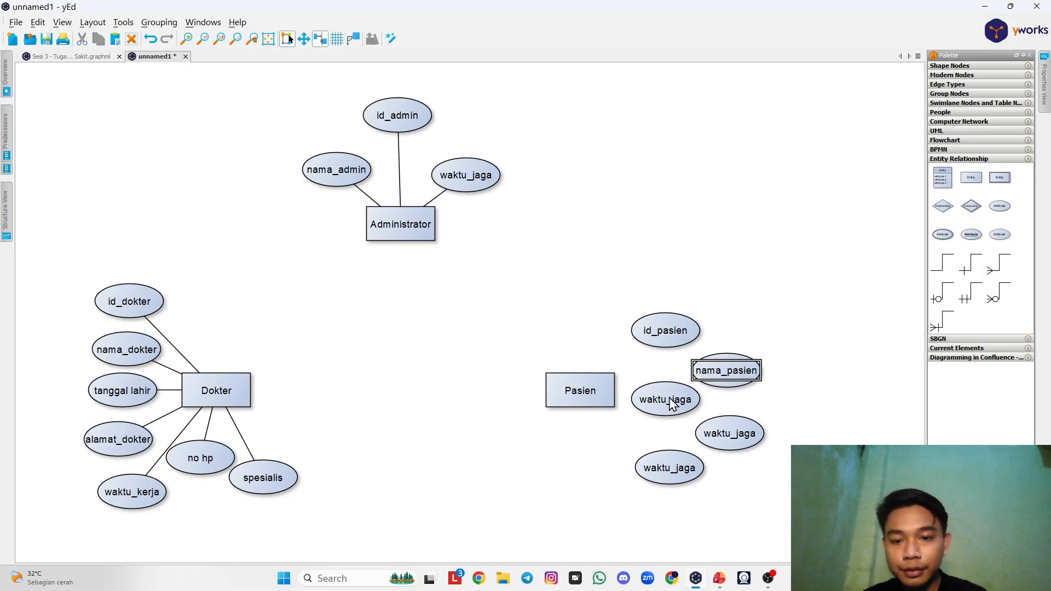
text(alamat)
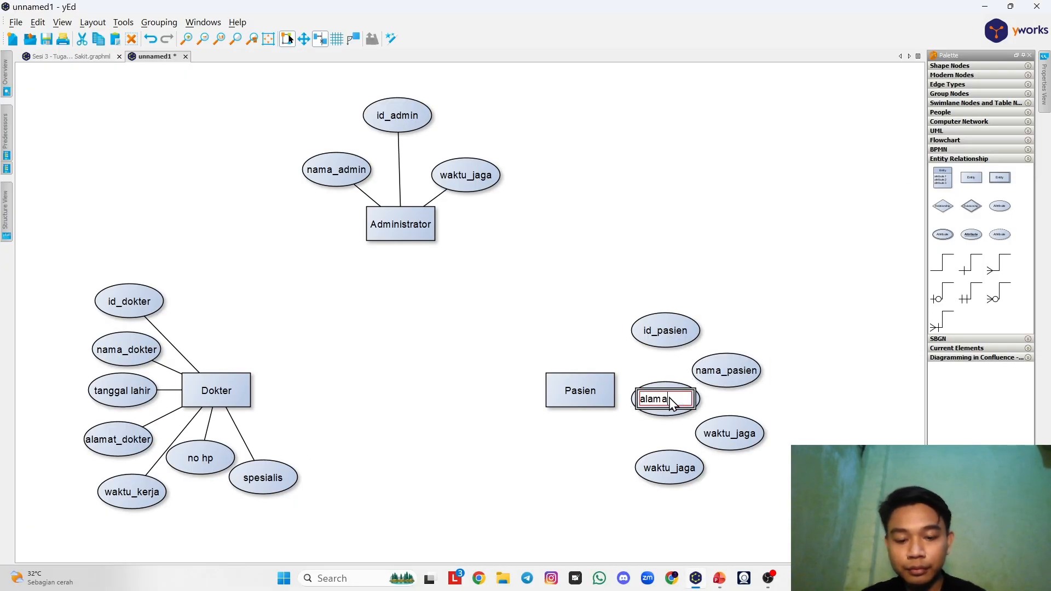
text(_pasien)
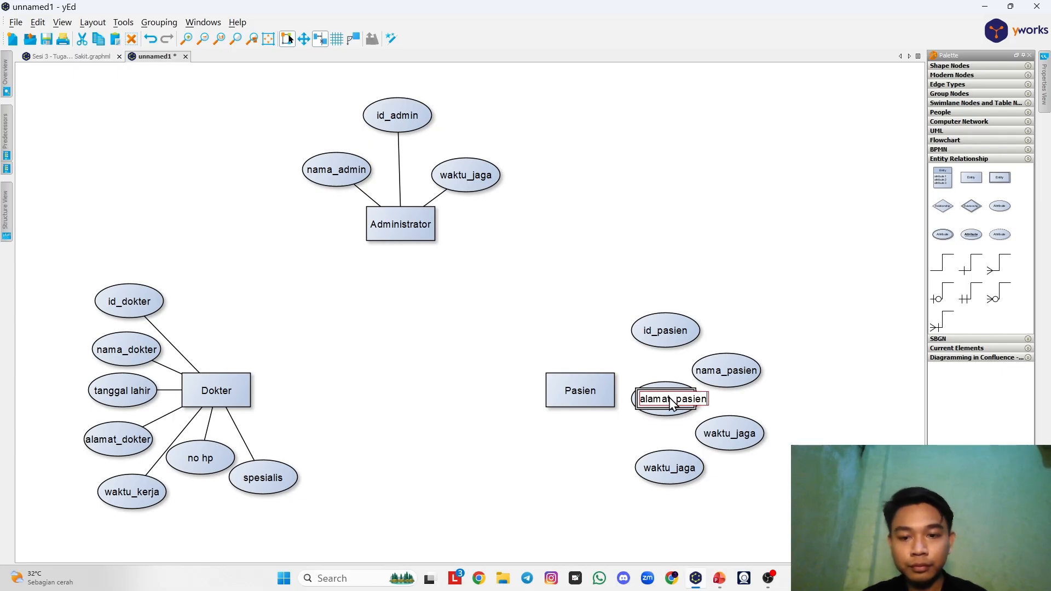
key(alt+Tab)
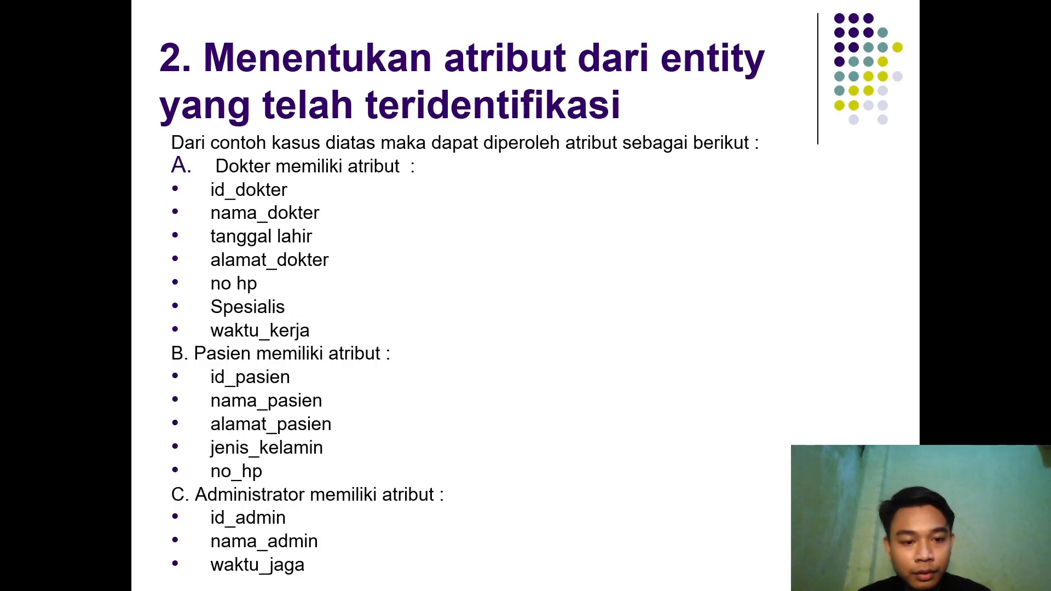
key(alt+Tab)
double_click(726, 437)
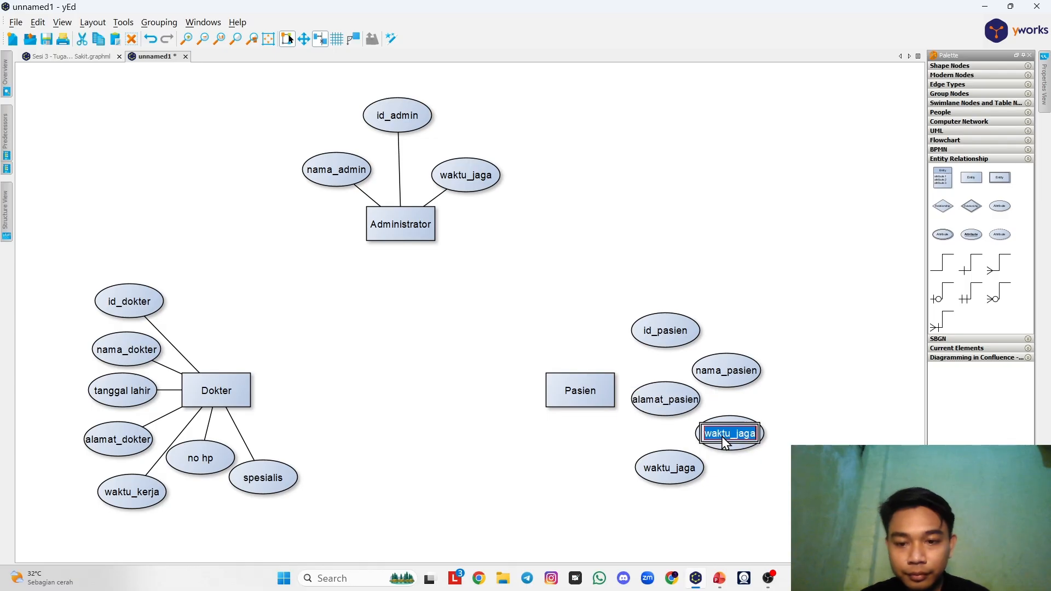
text(jenis_ke)
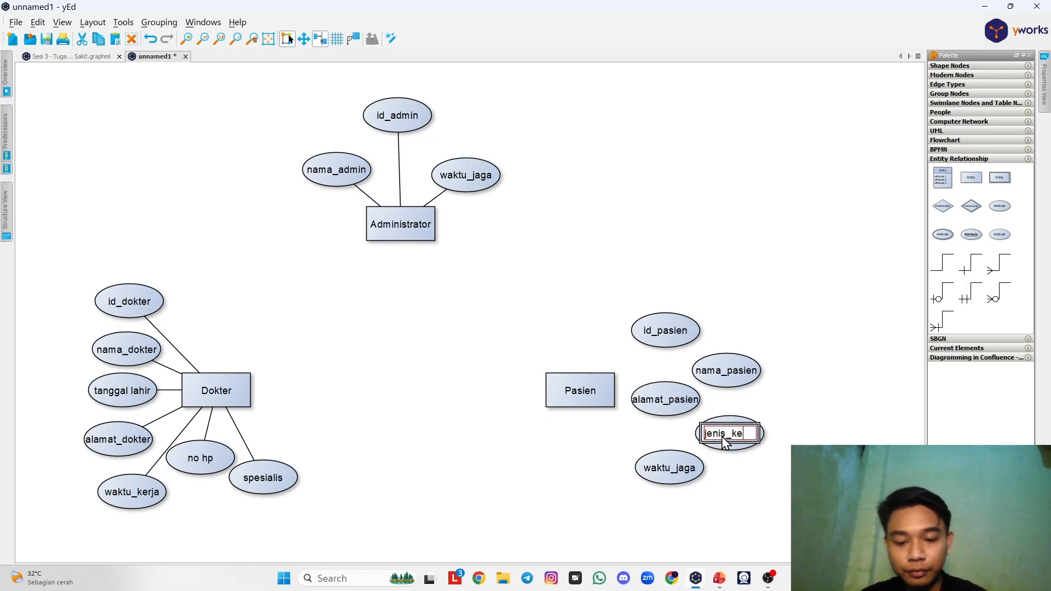
text(lamin)
Step: Check the slide for the last Pasien attribute and relabel the lowest ellipse beside Pasien as no_hp
key(alt+Tab)
key(alt+Tab)
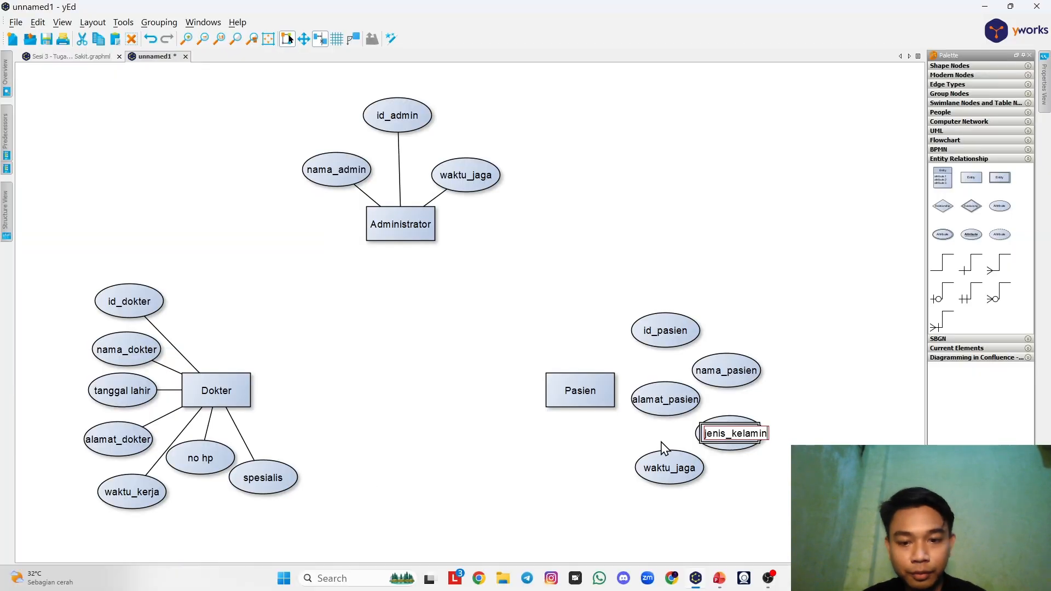
double_click(668, 468)
text(no_hp)
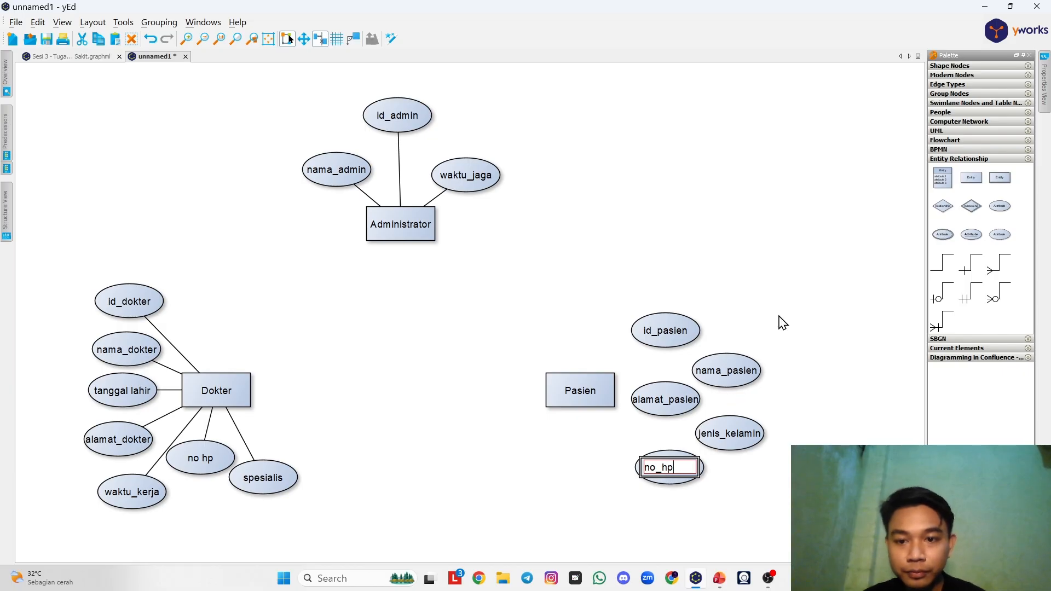
key(Return)
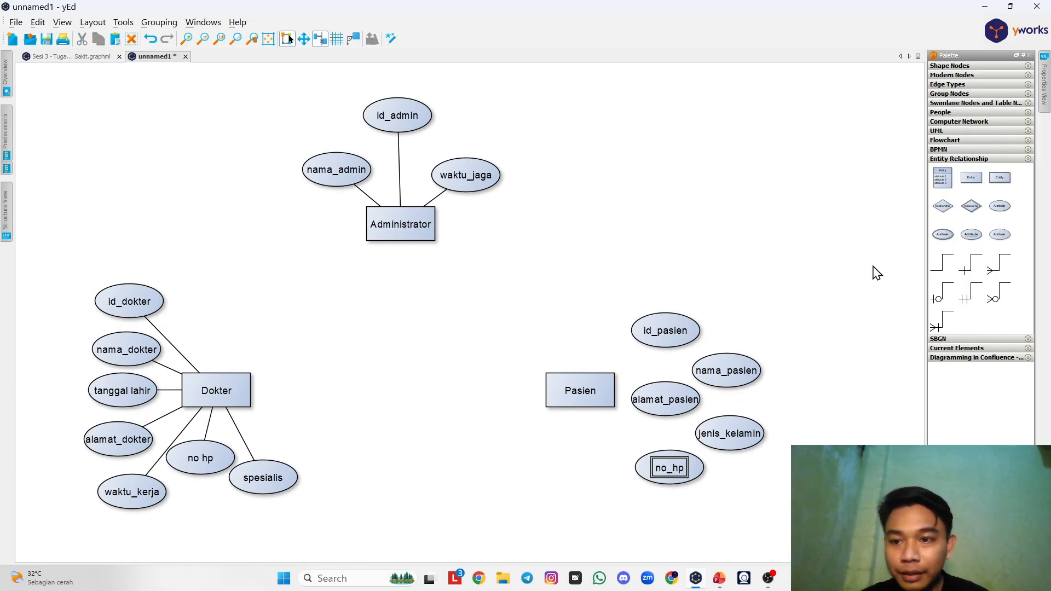
click(822, 340)
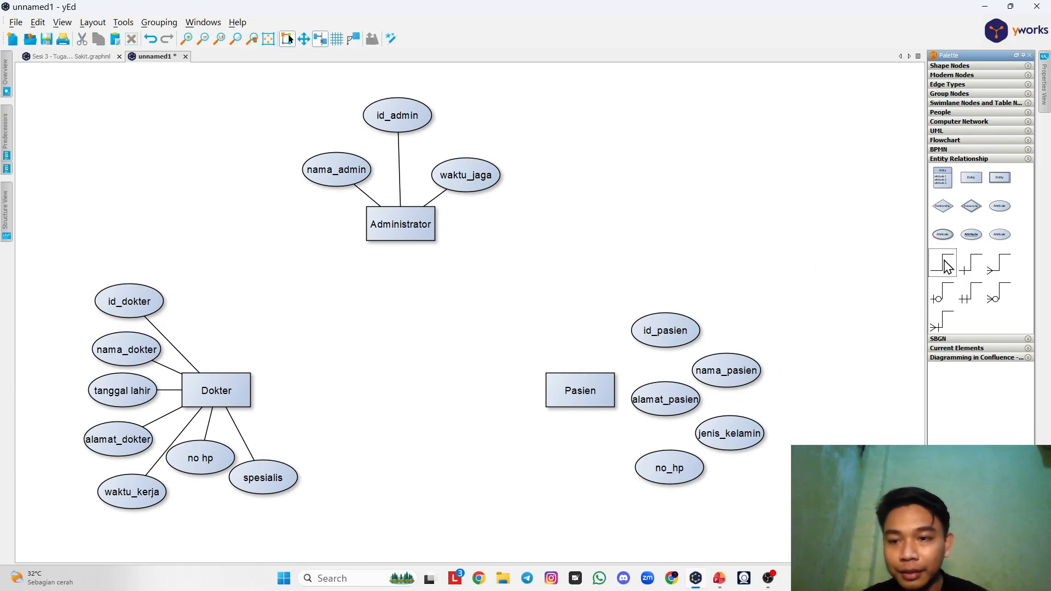
Step: Connect the id_pasien, nama_pasien and alamat_pasien attributes to the Pasien entity with plain straight lines
click(668, 333)
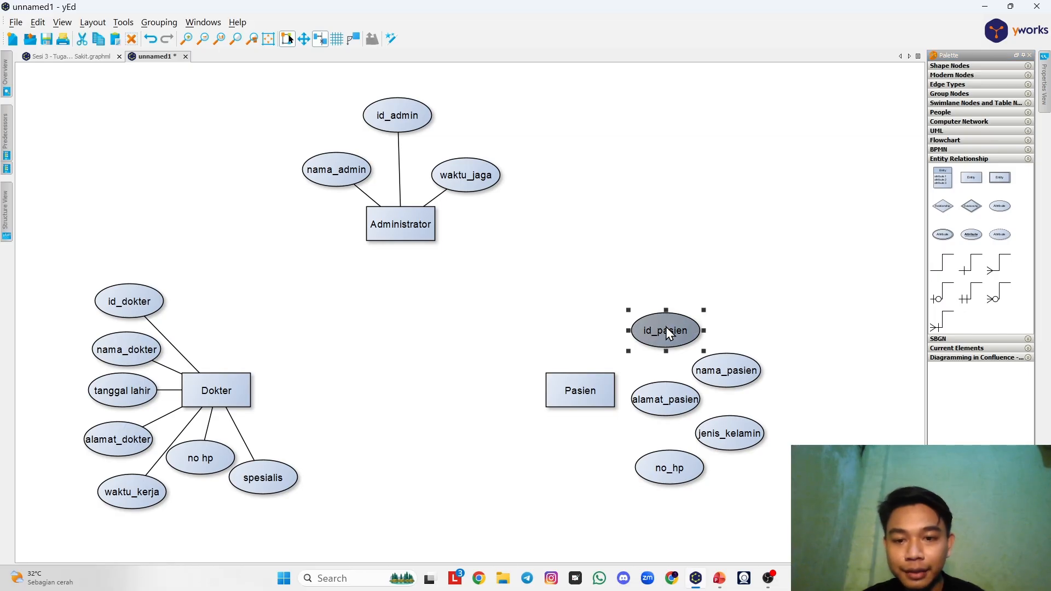
mouse_move(943, 264)
mouse_down()
mouse_move(817, 248)
mouse_move(676, 323)
mouse_up()
click(593, 391)
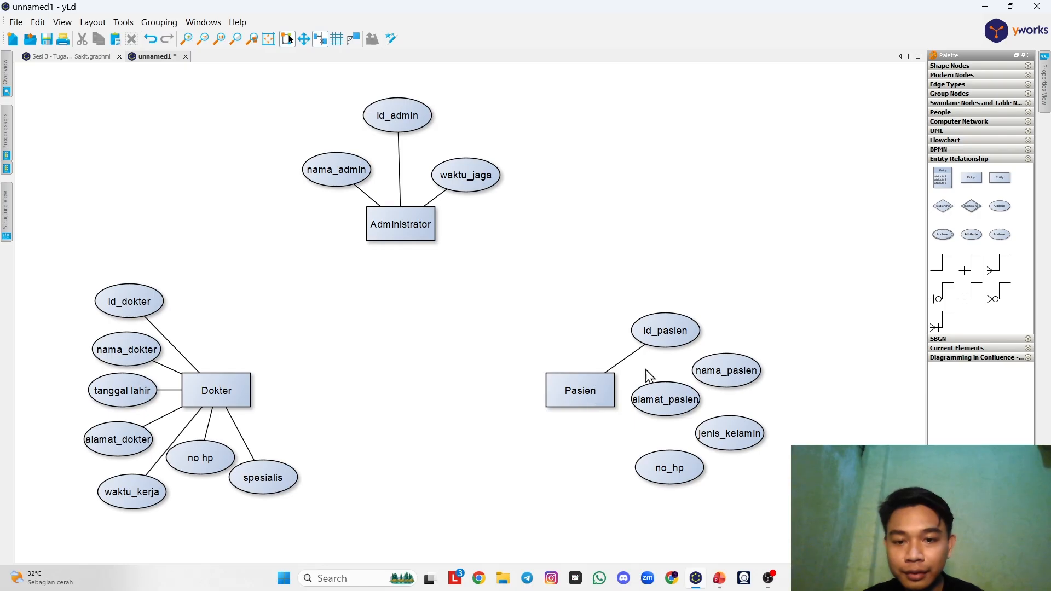
click(944, 274)
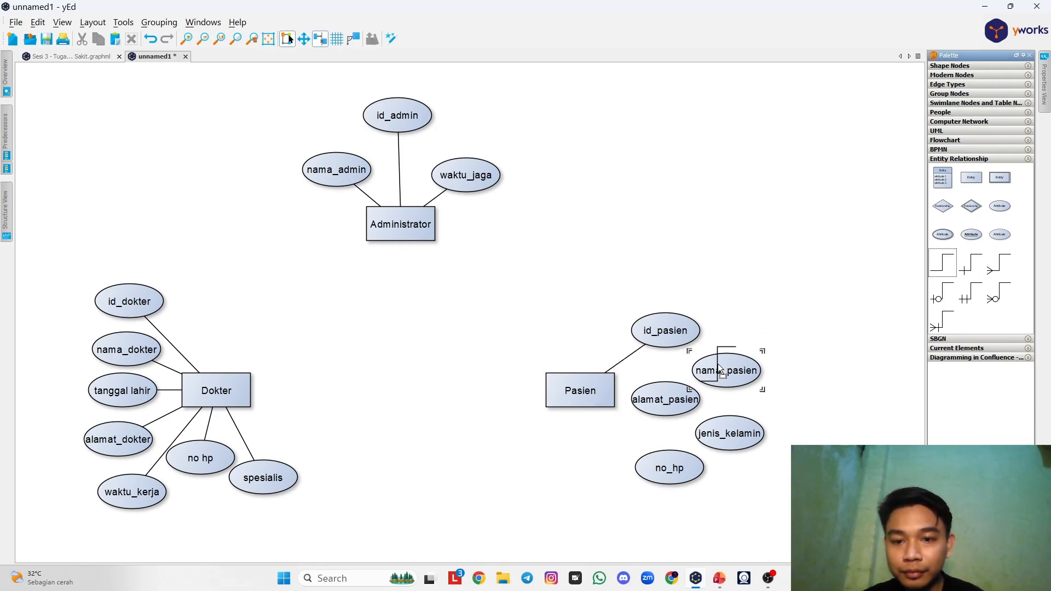
drag(720, 370, 719, 368)
click(599, 385)
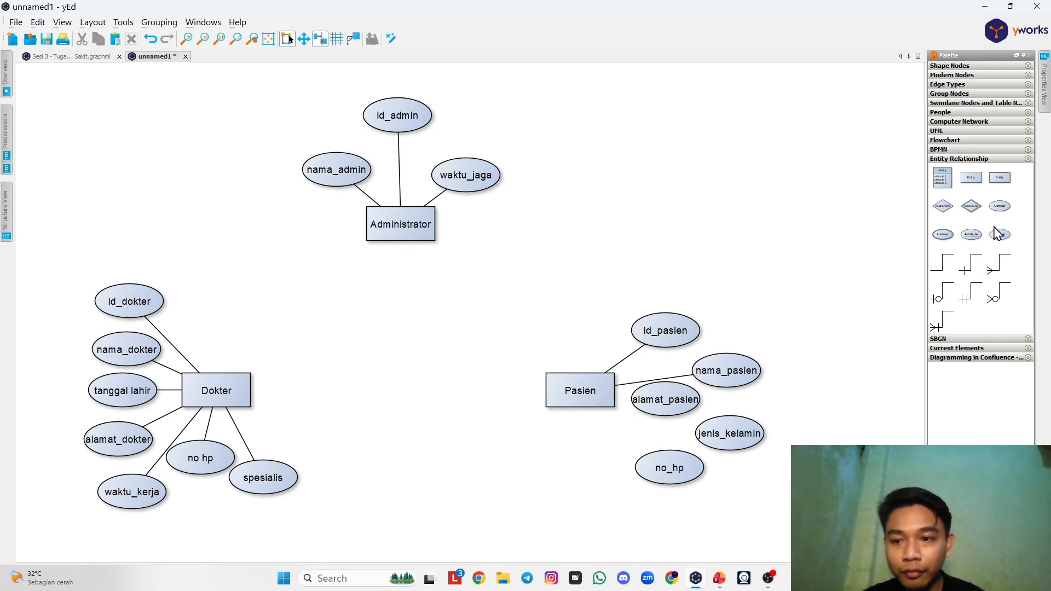
drag(949, 265, 679, 393)
click(585, 403)
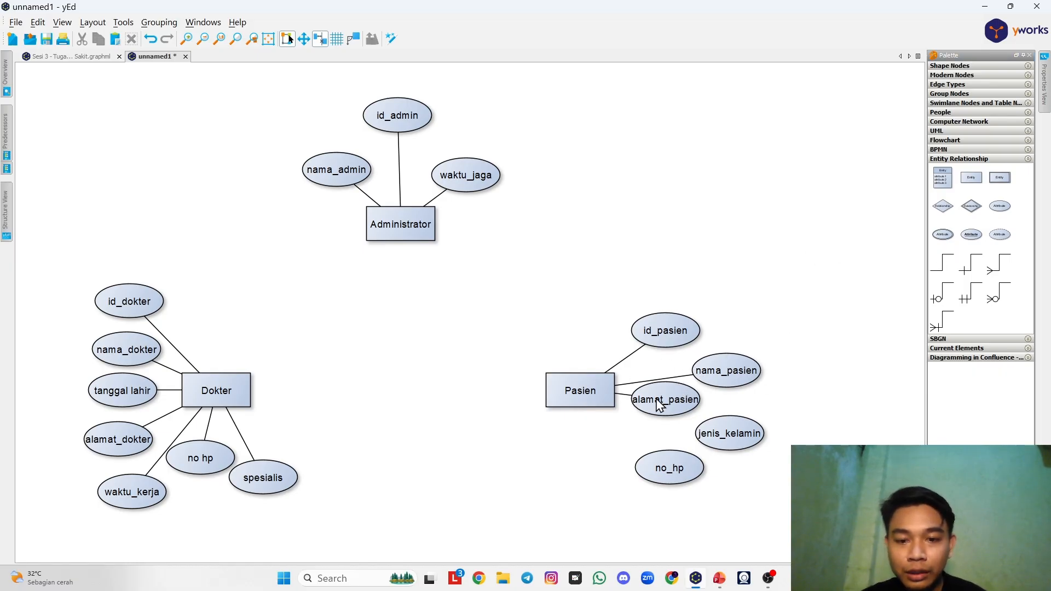
Step: Connect the jenis_kelamin and no_hp attributes to the Pasien entity with plain lines
click(947, 268)
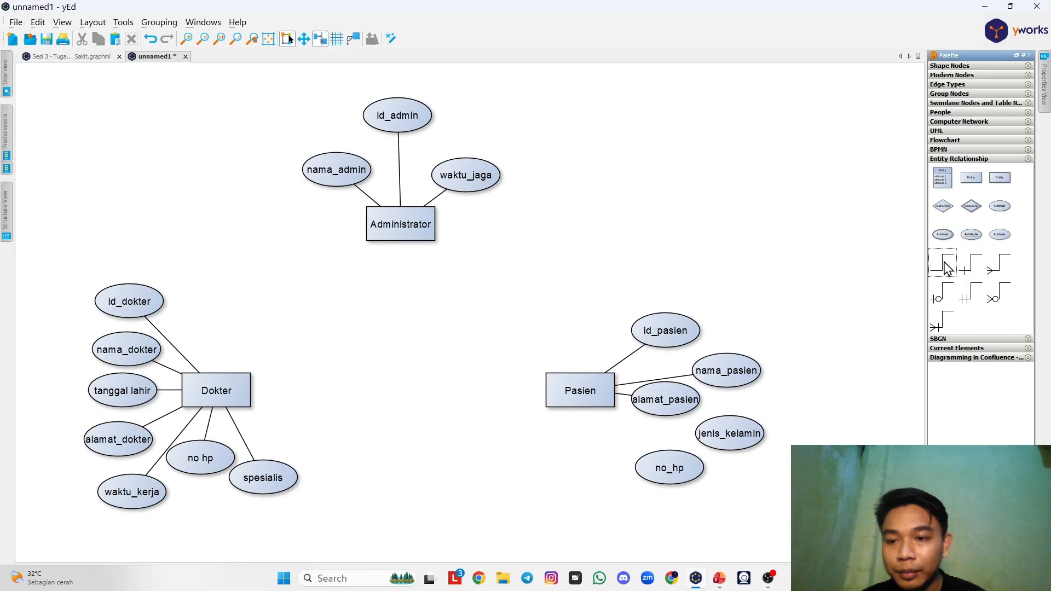
drag(946, 266, 883, 246)
drag(723, 421, 819, 287)
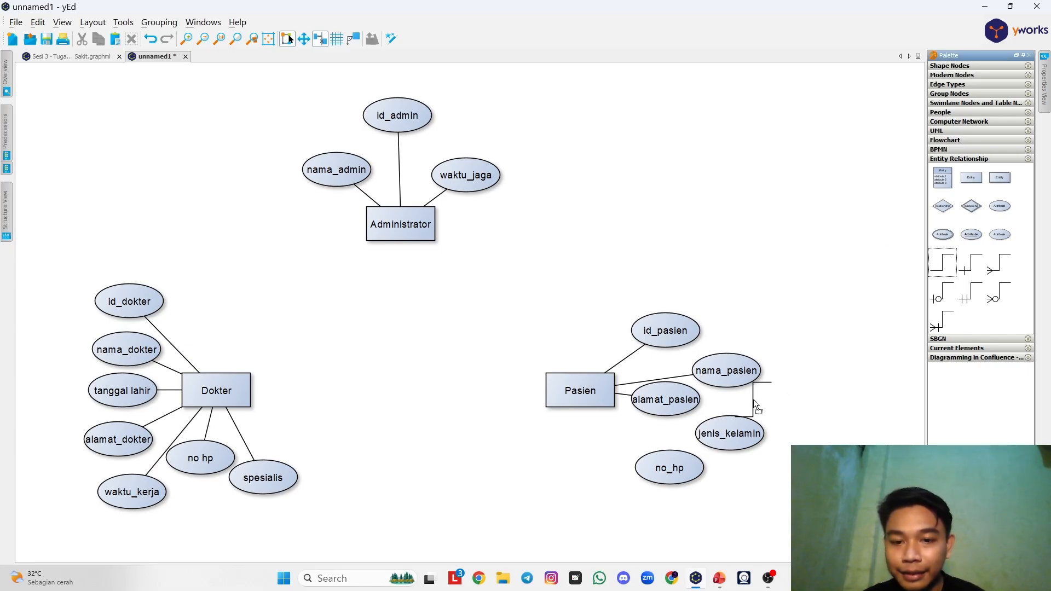
drag(732, 431, 575, 390)
drag(945, 267, 587, 405)
click(754, 212)
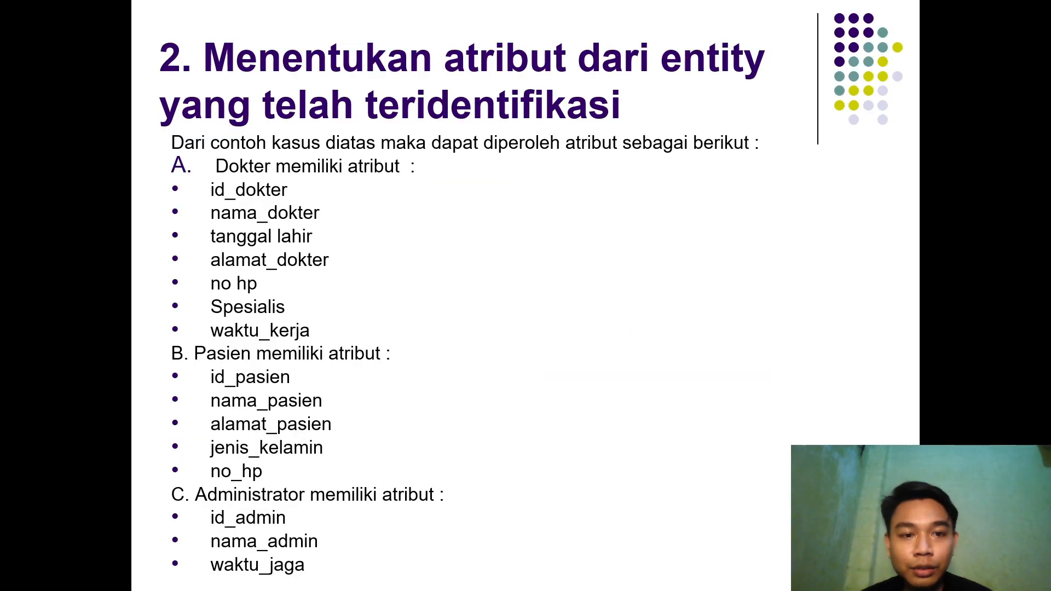
Step: Consult the relation matrix in the slide show, return to yEd and place a Relationship diamond between Administrator and Pasien
key(Right)
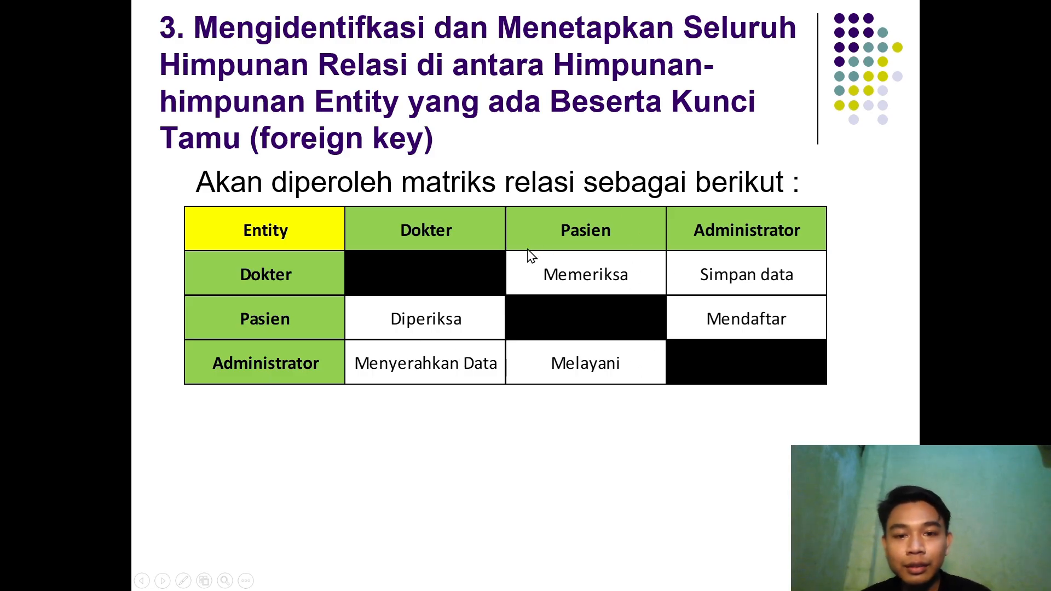
key(Right)
key(Left)
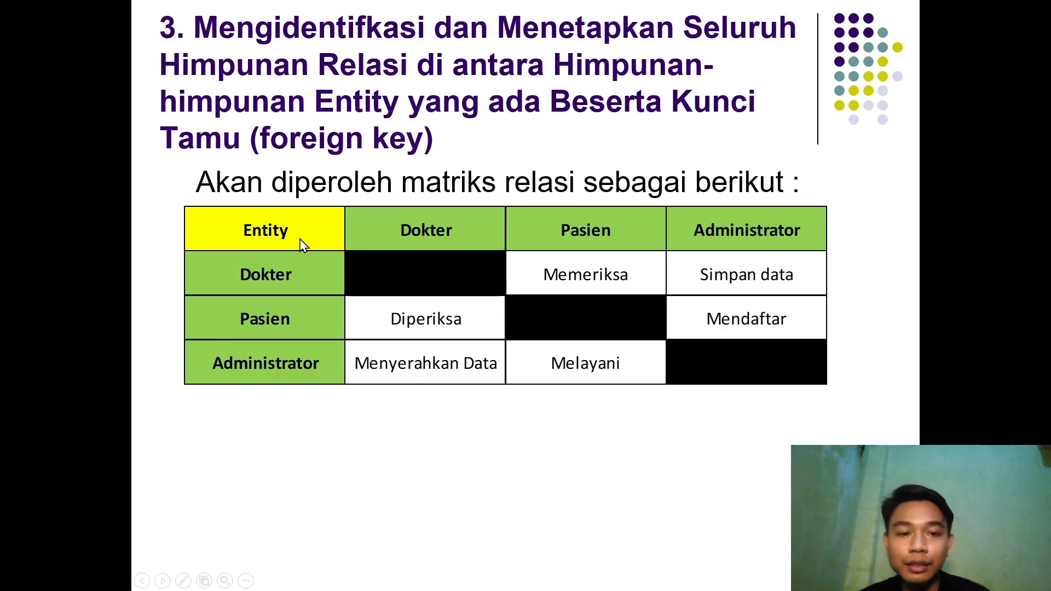
key(alt+Tab)
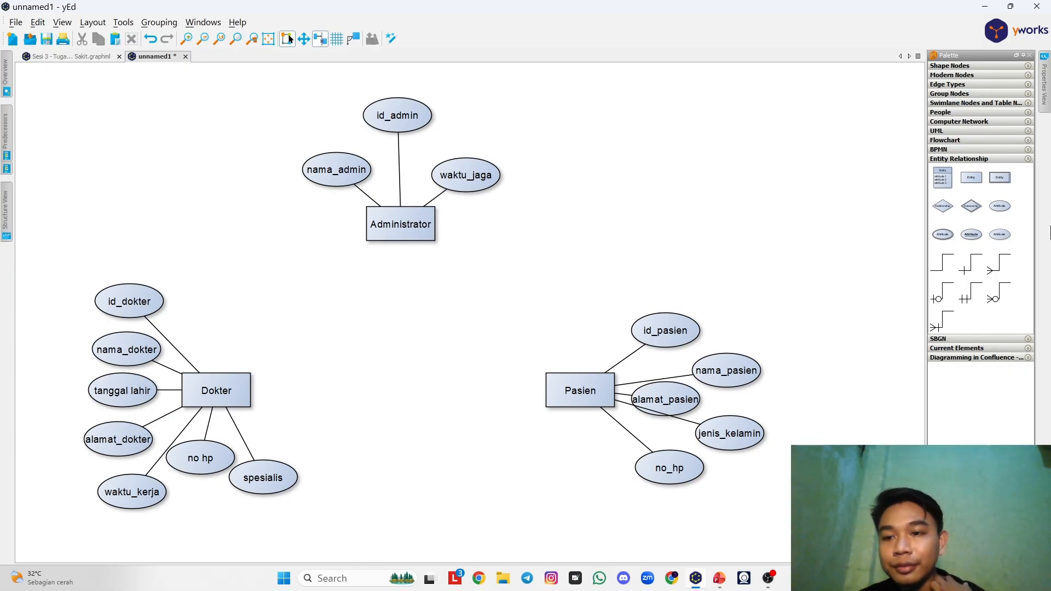
click(944, 212)
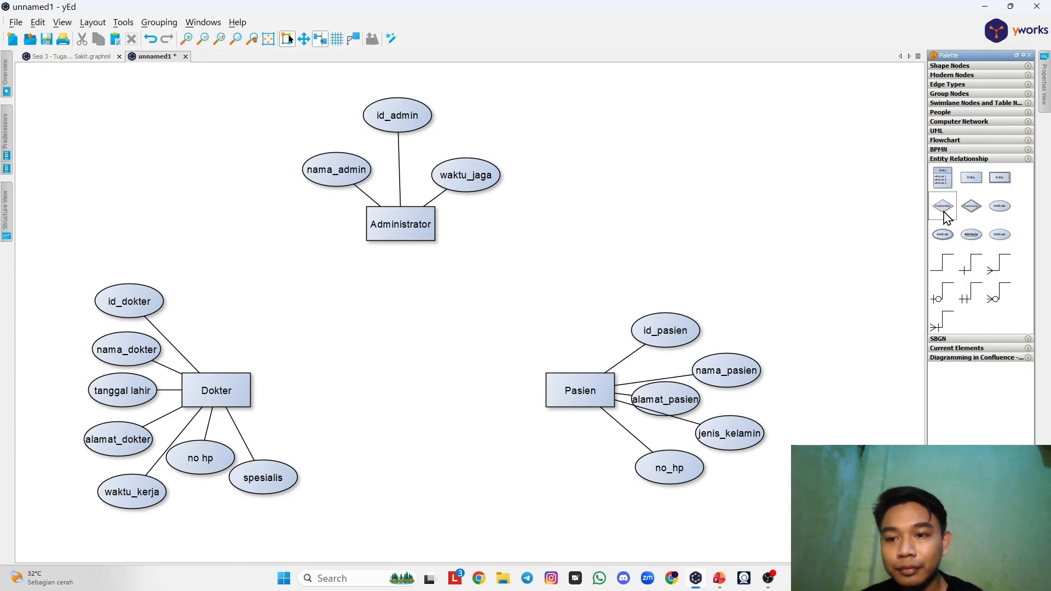
drag(945, 212, 572, 278)
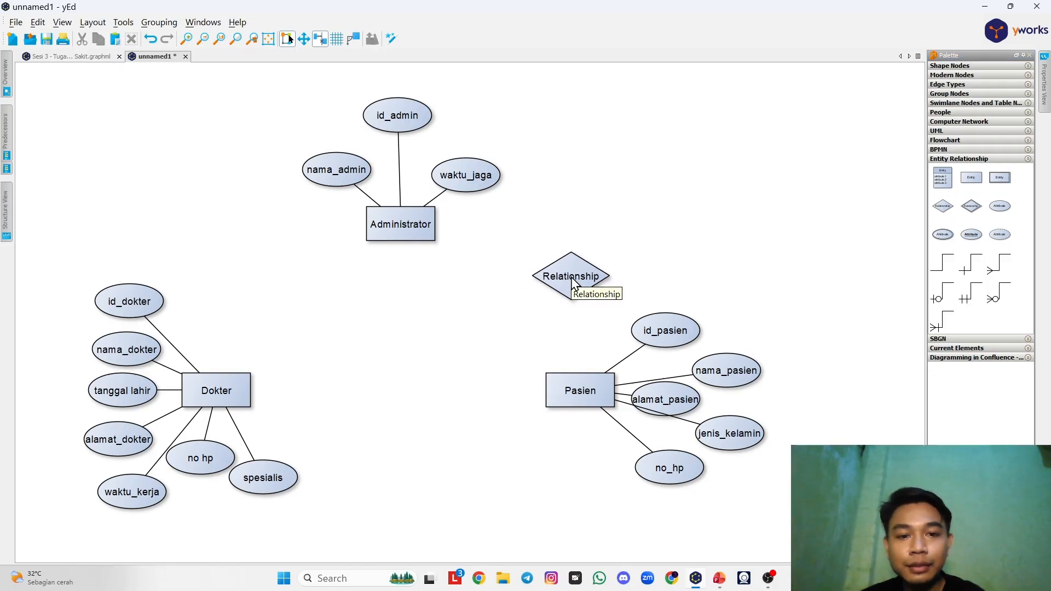
Step: Check the relation between Pasien and Administrator in the slide's matrix and relabel the diamond as mendaftar
key(alt+Tab)
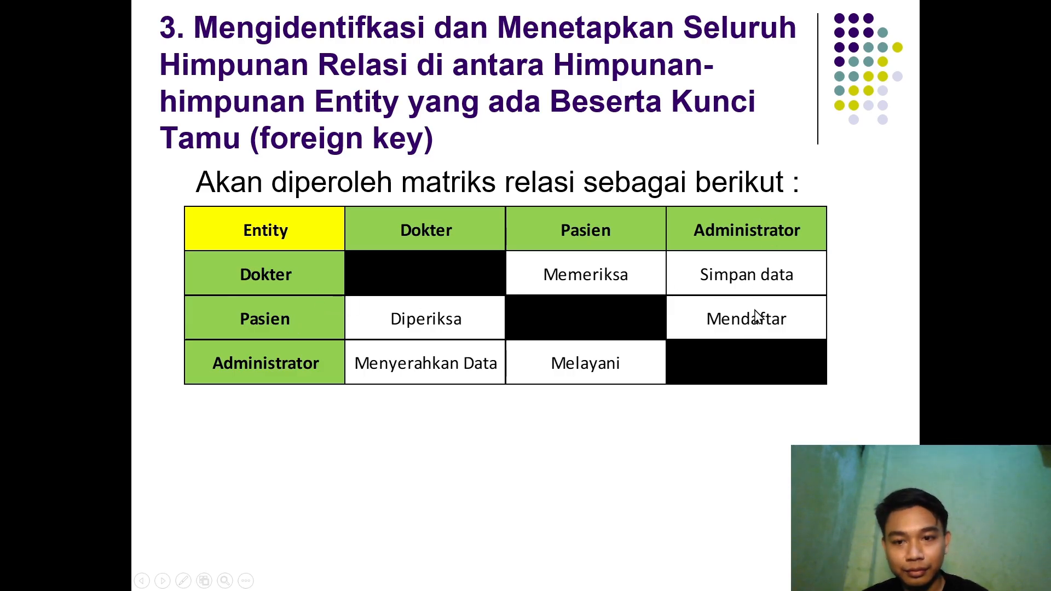
key(alt+Tab)
double_click(567, 284)
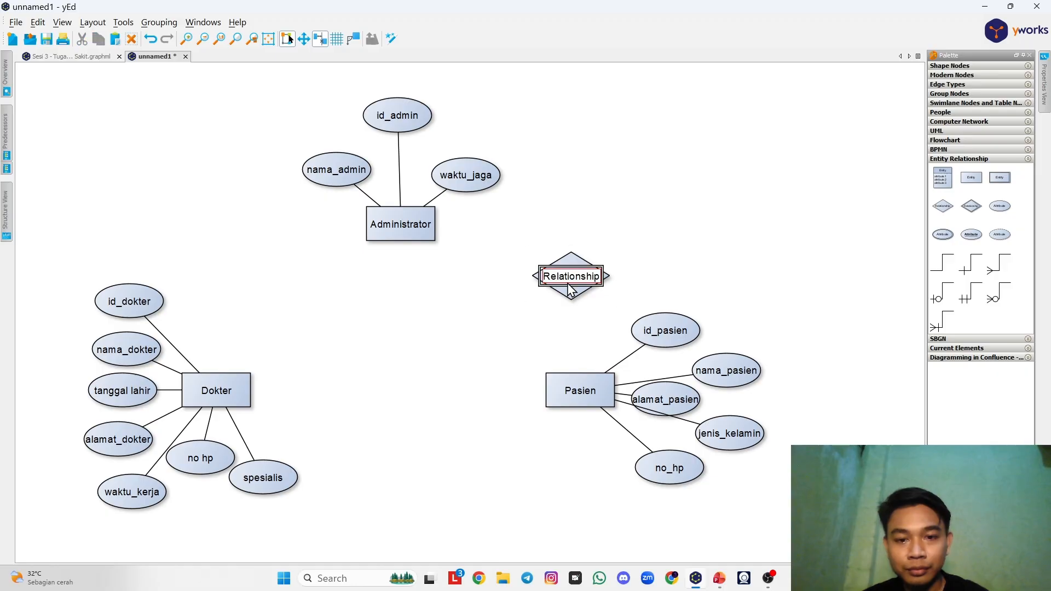
text(mendaftar)
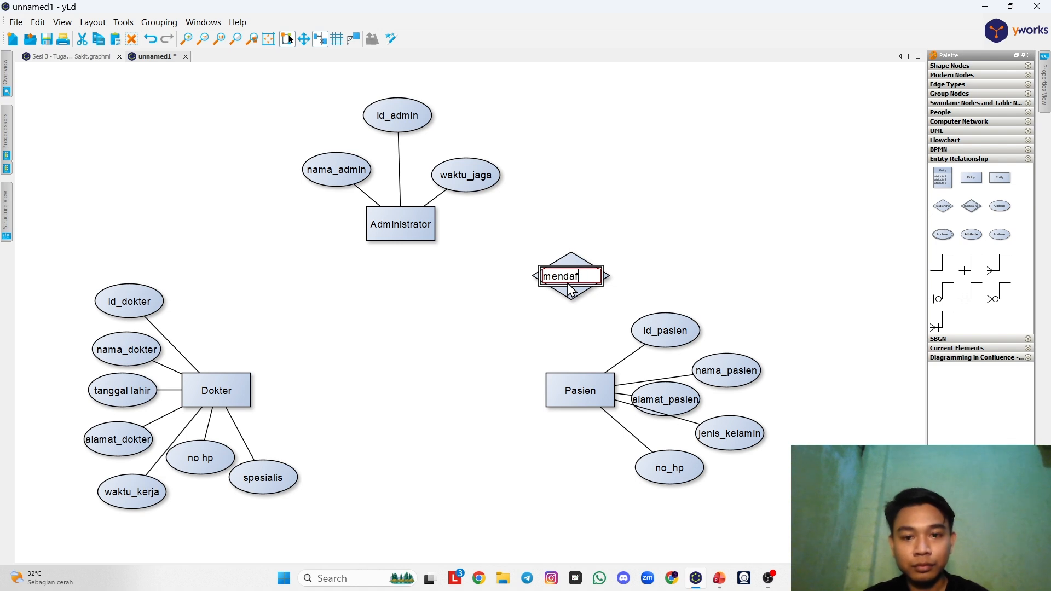
click(645, 209)
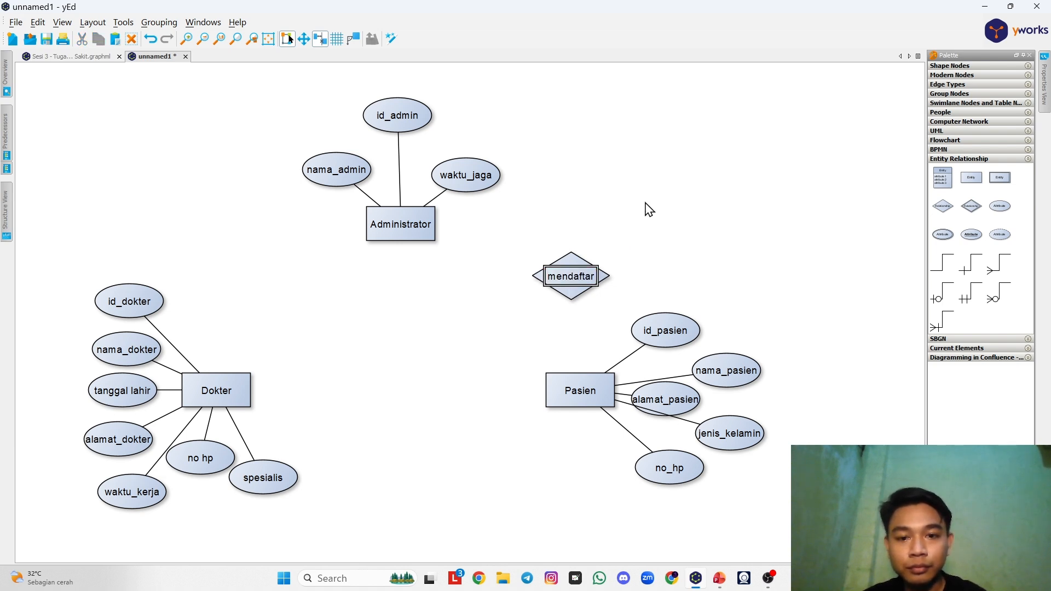
Step: Examine the relationships in the finished hospital ERD file and in the slide's relation matrix, and return to the unnamed diagram
click(61, 58)
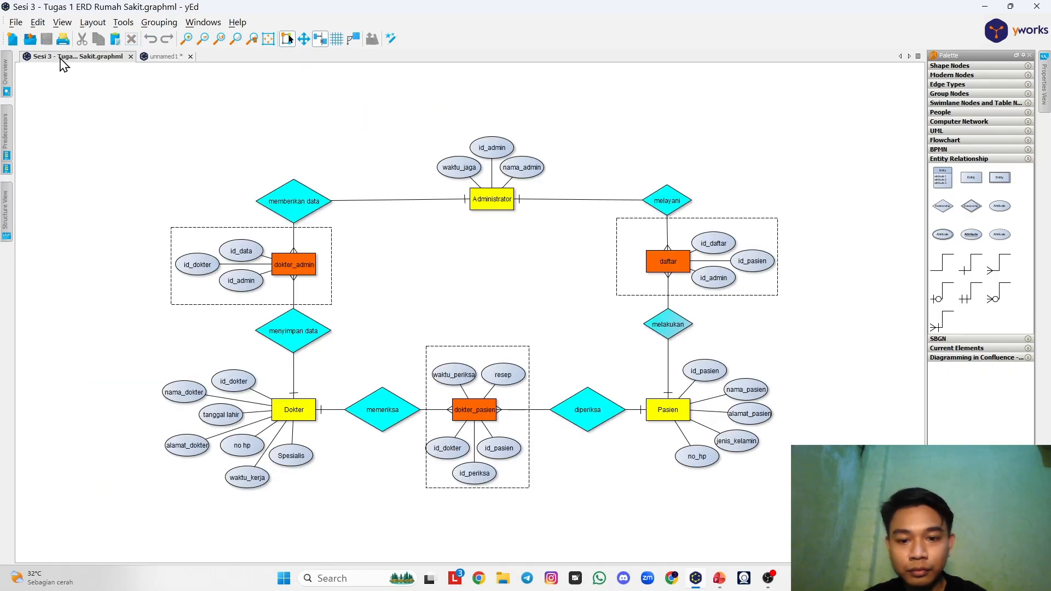
click(157, 57)
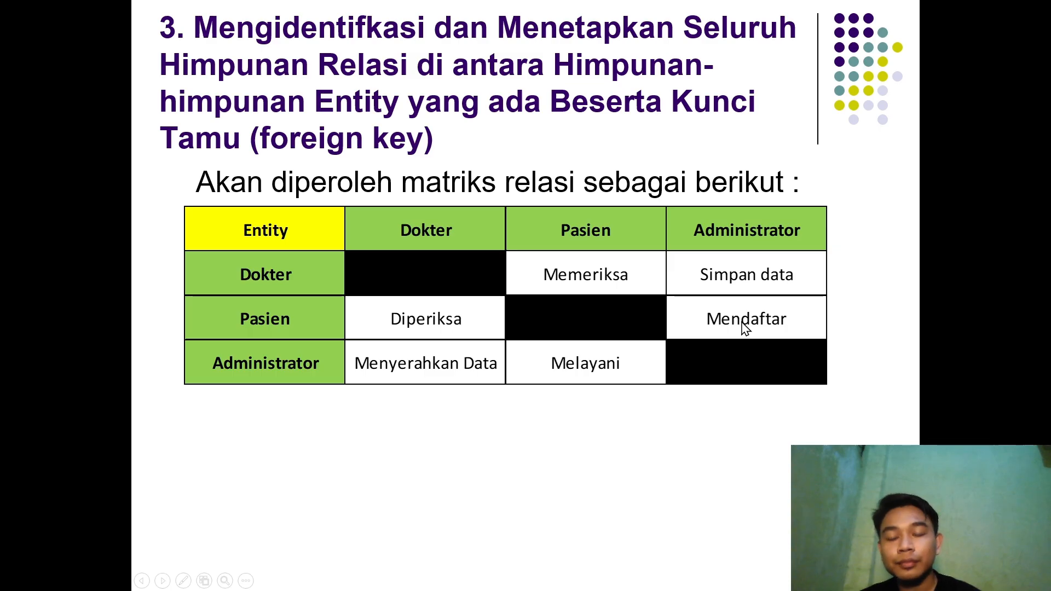
key(alt+Tab)
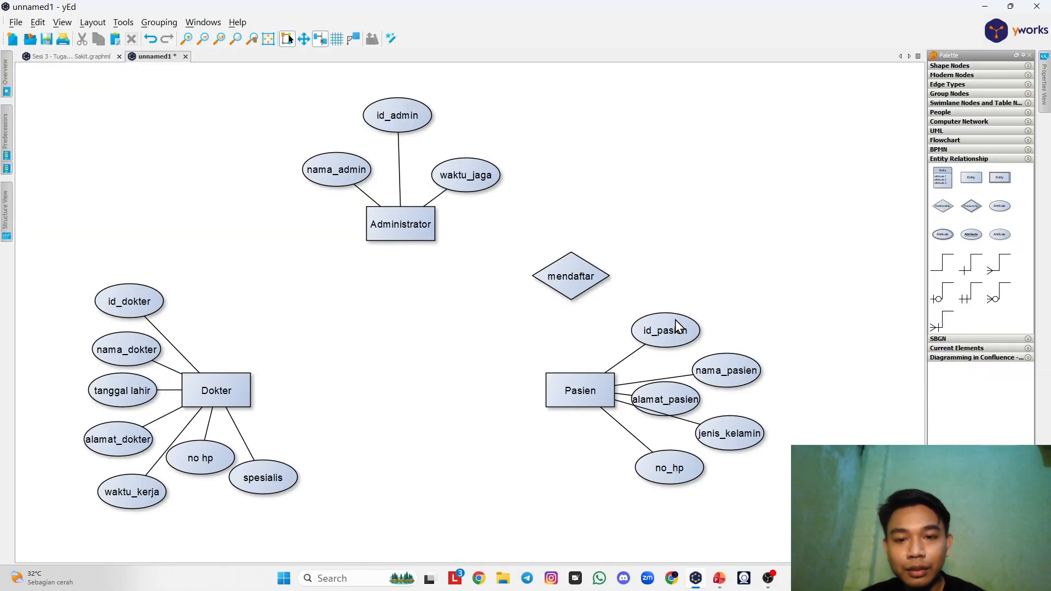
key(alt+Tab)
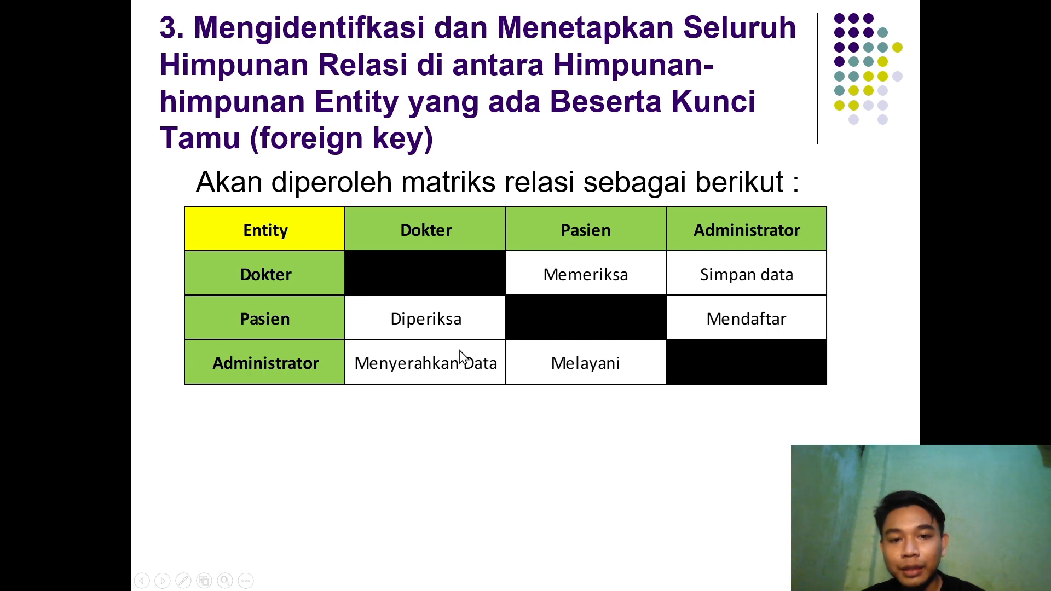
key(alt+Tab)
Step: Place two copies of the mendaftar diamond, one between Administrator and Dokter and one midway between Dokter and Pasien
click(588, 281)
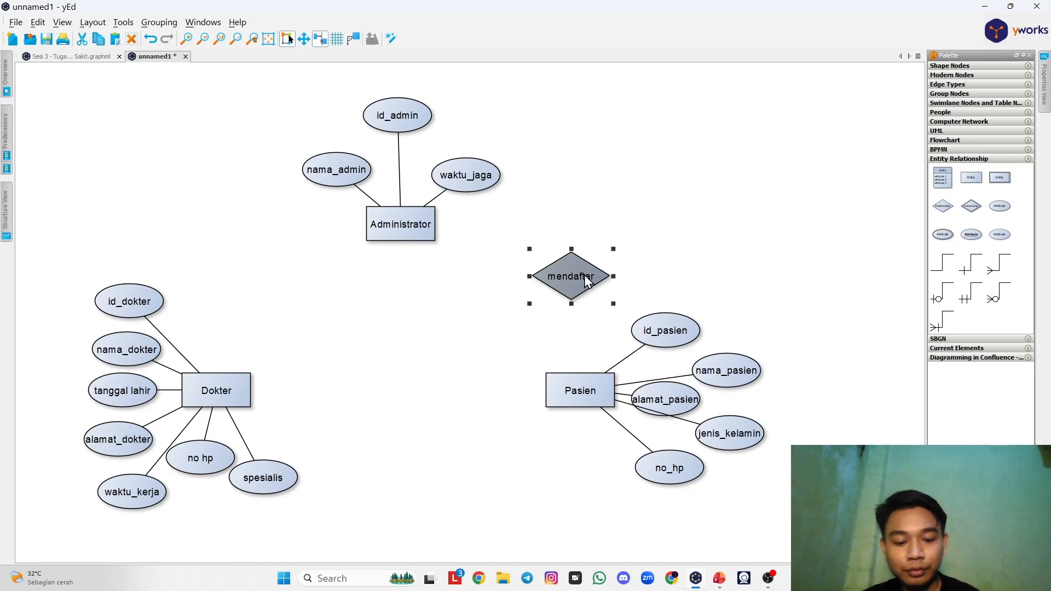
key(ctrl+c)
key(ctrl+v)
drag(583, 275, 280, 286)
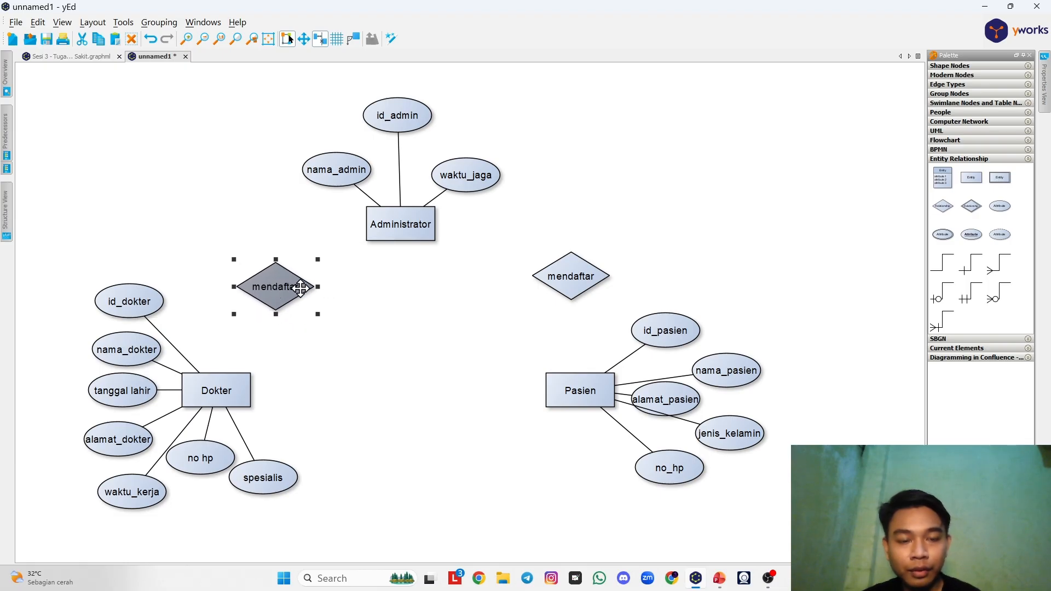
key(ctrl+v)
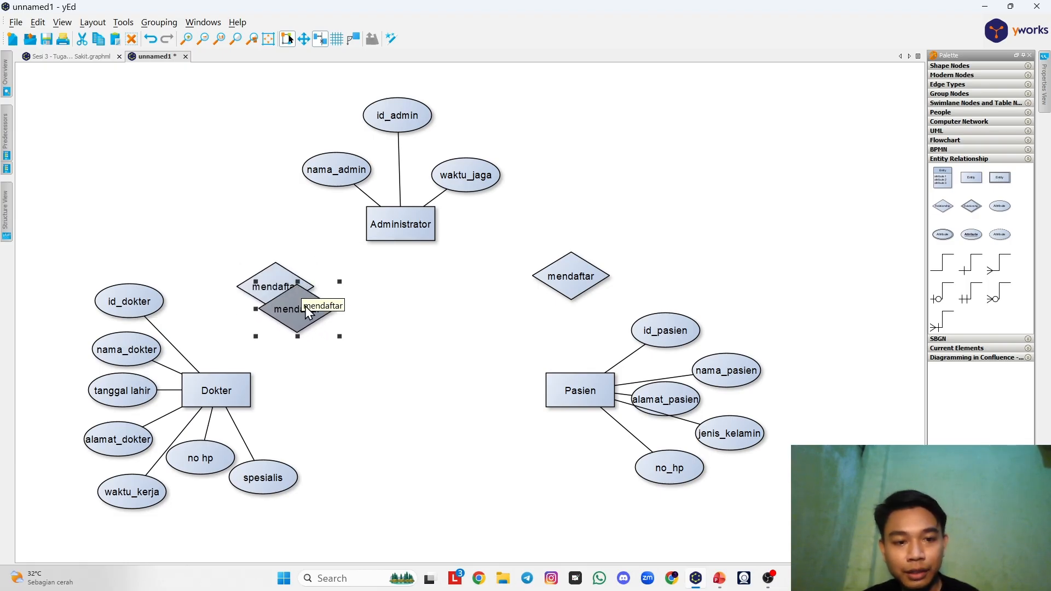
drag(305, 307, 424, 387)
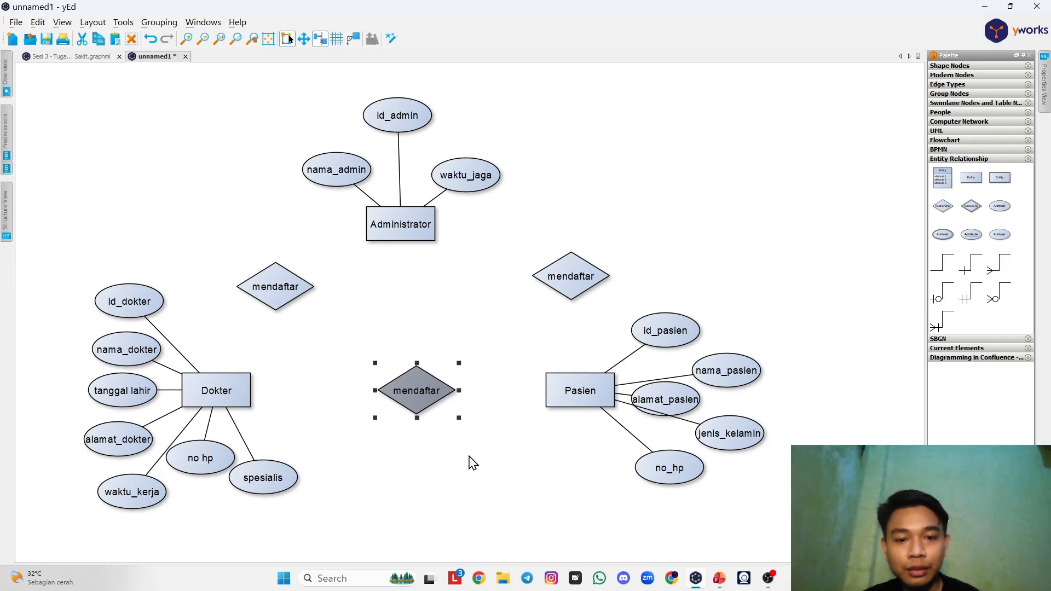
click(476, 473)
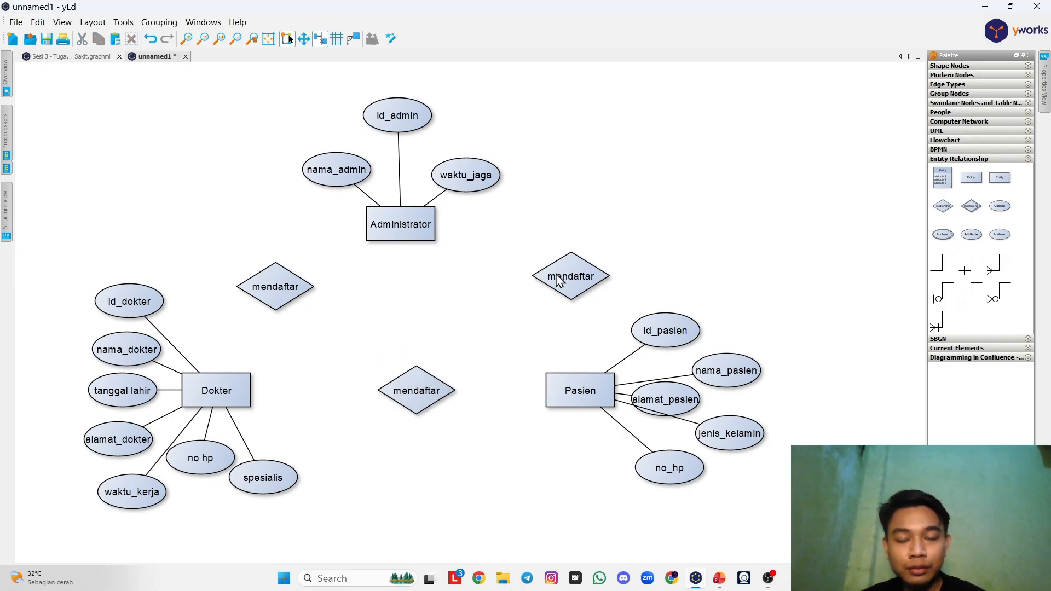
Step: Nudge the diamond between Administrator and Dokter slightly up and left, and relabel it as menyerahkan data
drag(282, 287, 275, 281)
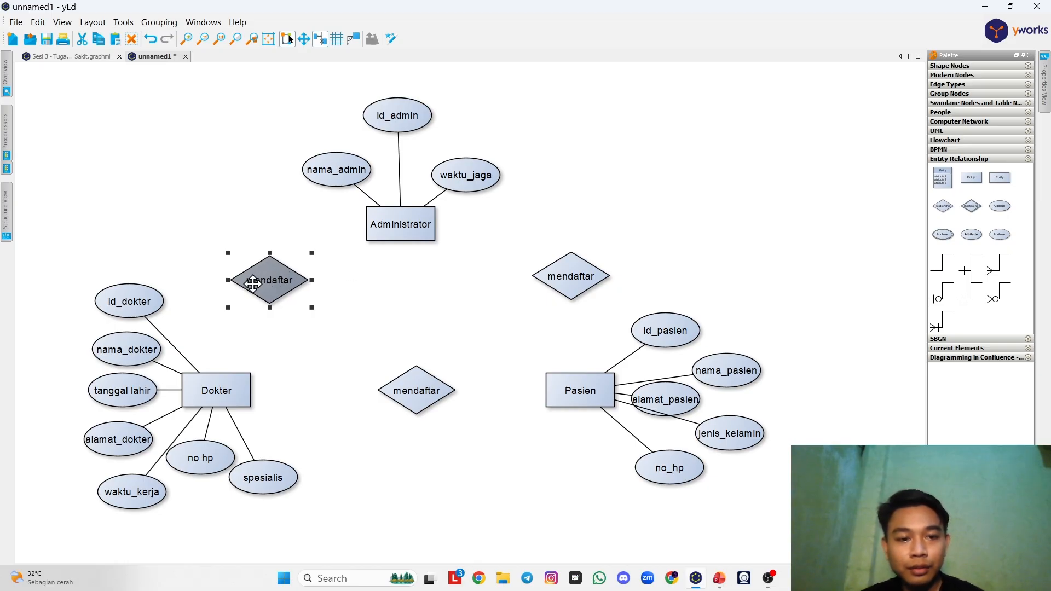
double_click(256, 284)
text(ma)
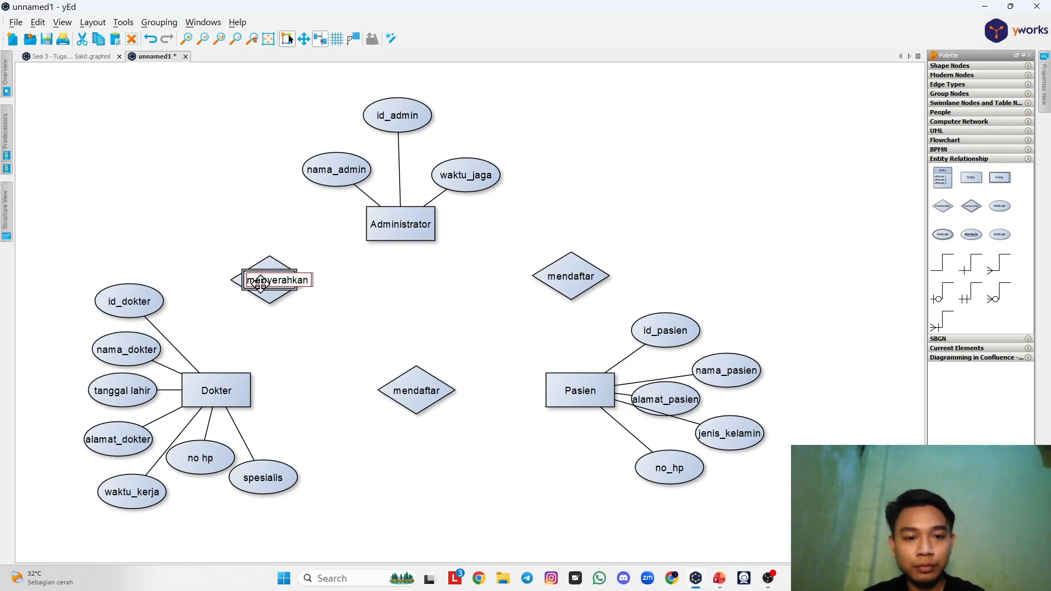
key(Return)
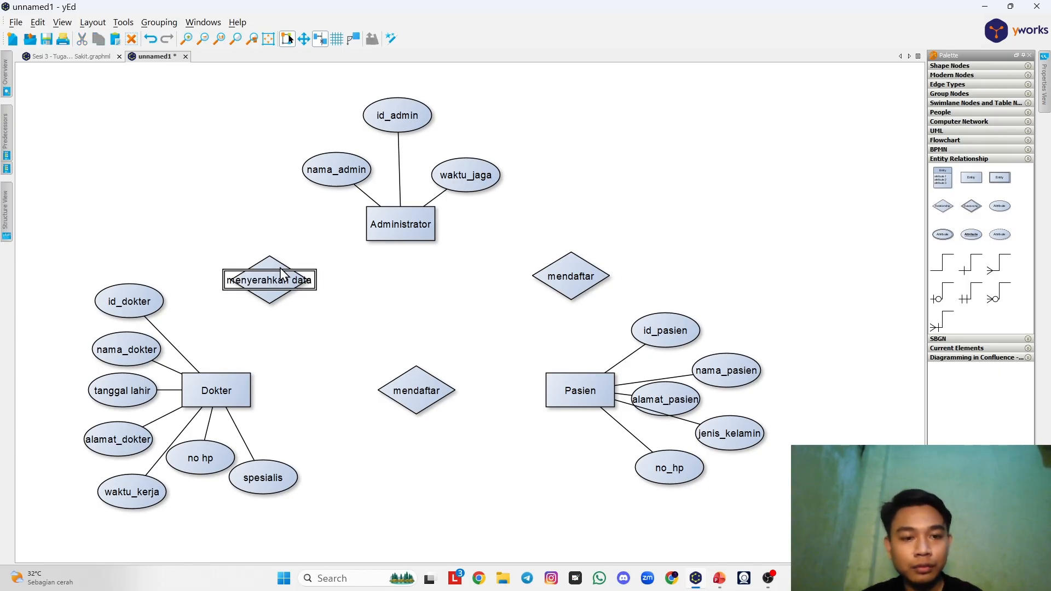
click(265, 253)
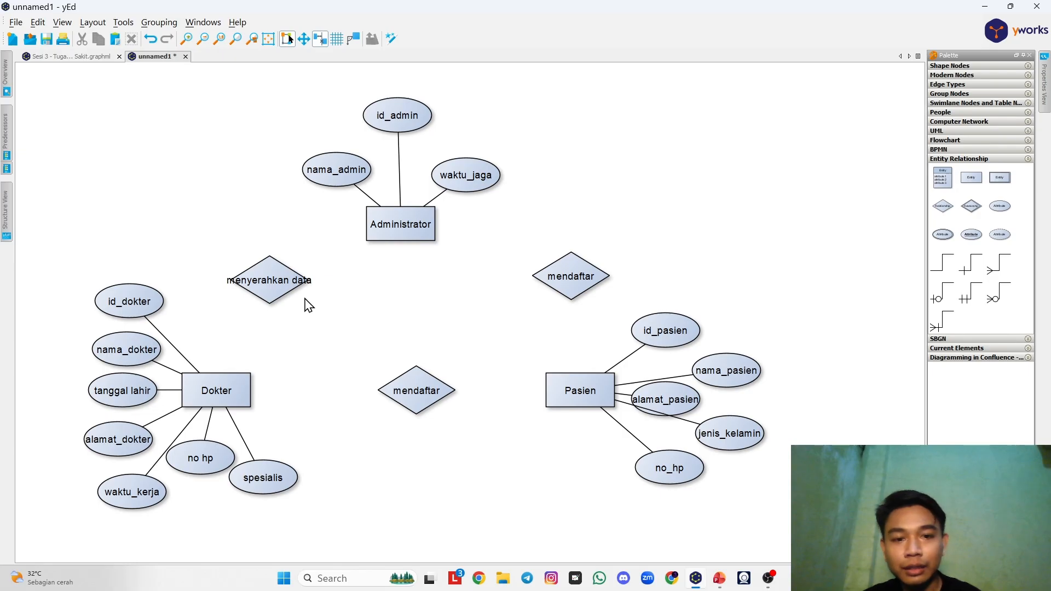
Step: Check the Dokter–Pasien relation in the slide's matrix and relabel the diamond between those two entities as memeriksa
key(alt+Tab)
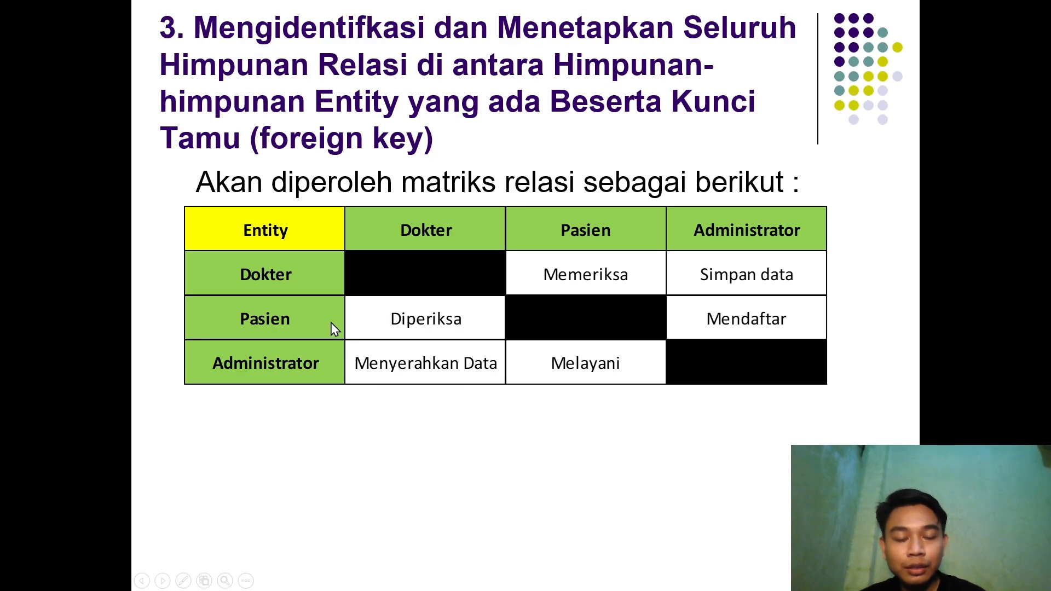
key(alt+Tab)
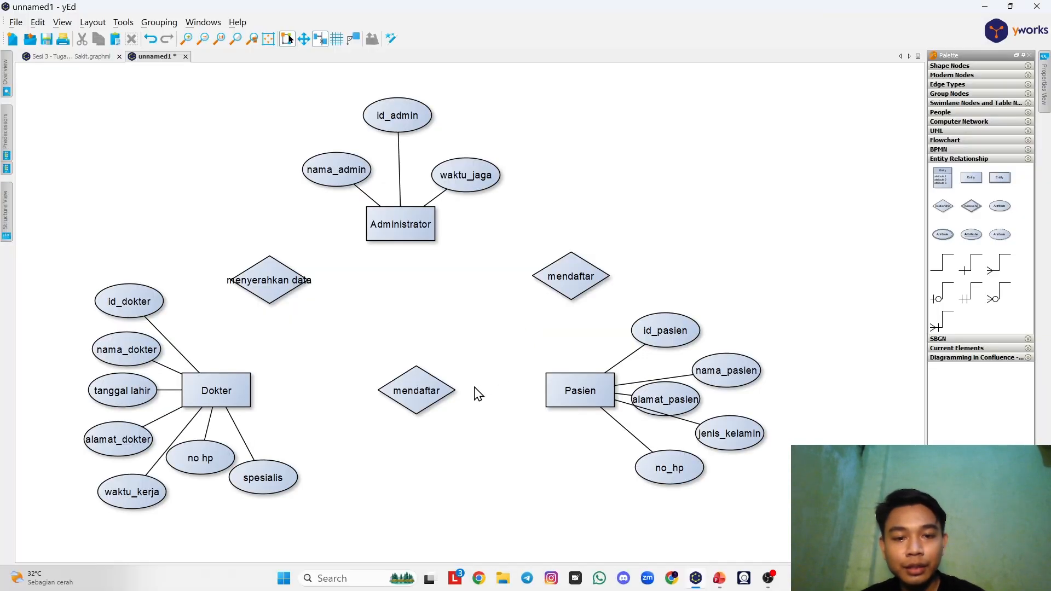
double_click(427, 392)
text(mem)
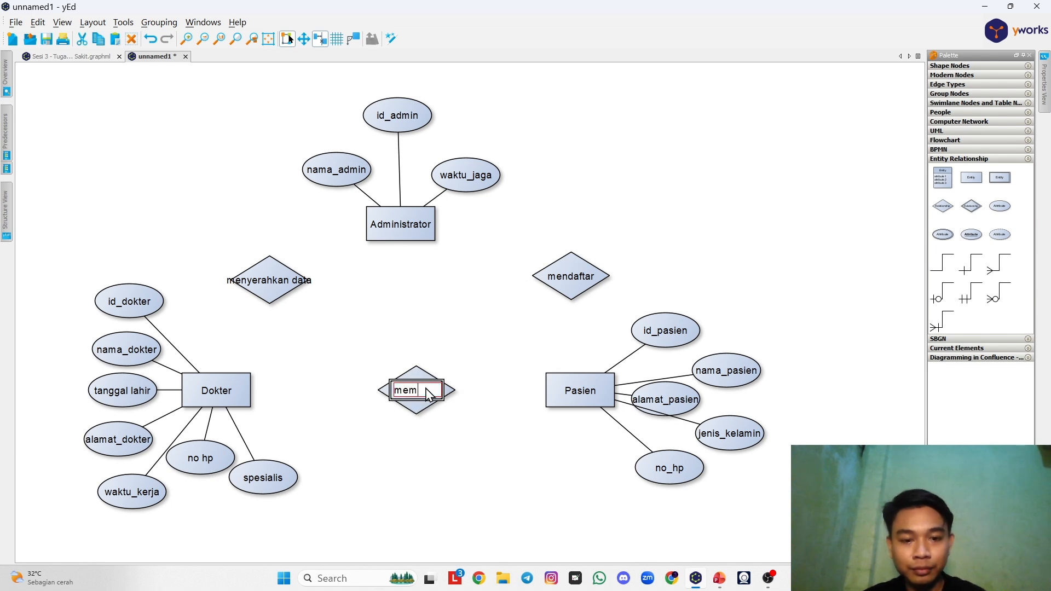
text(eriksa)
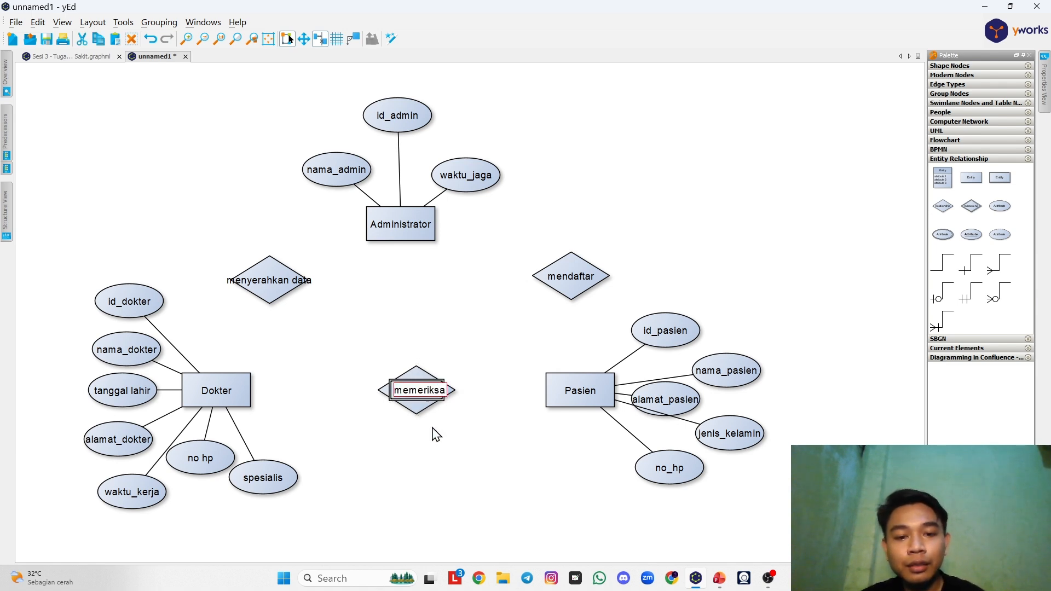
key(Return)
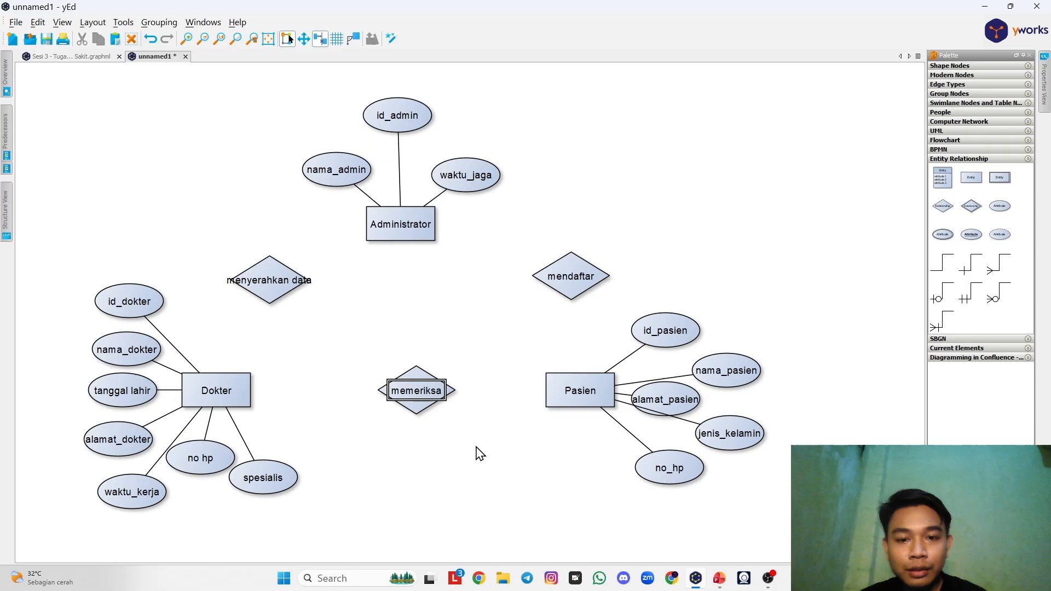
Step: Review the slides on the relationship cardinalities and on how to read the diagram, and return to the ERD
click(631, 220)
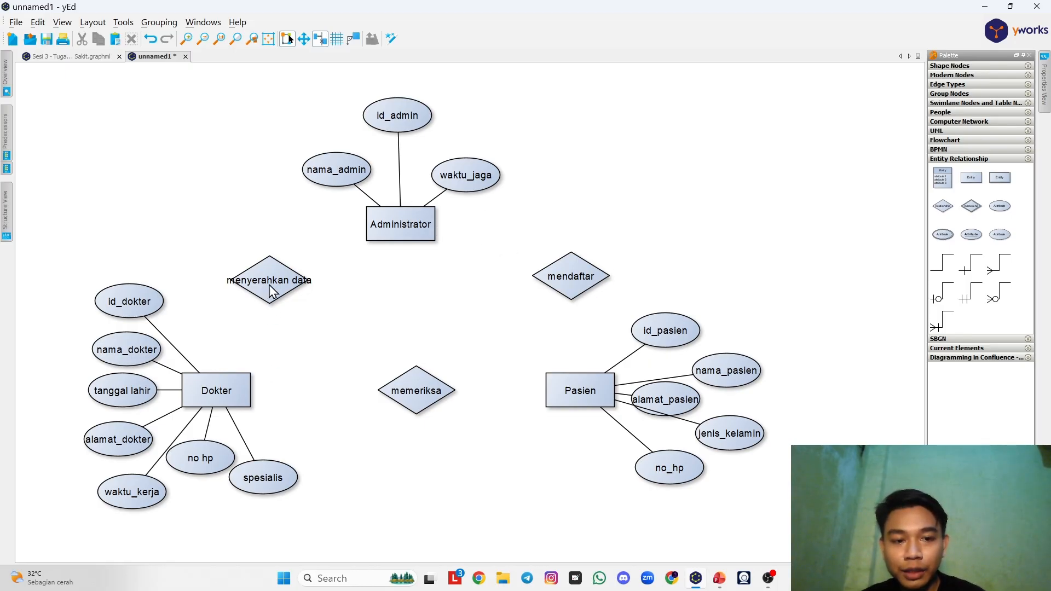
key(alt+Tab)
click(550, 391)
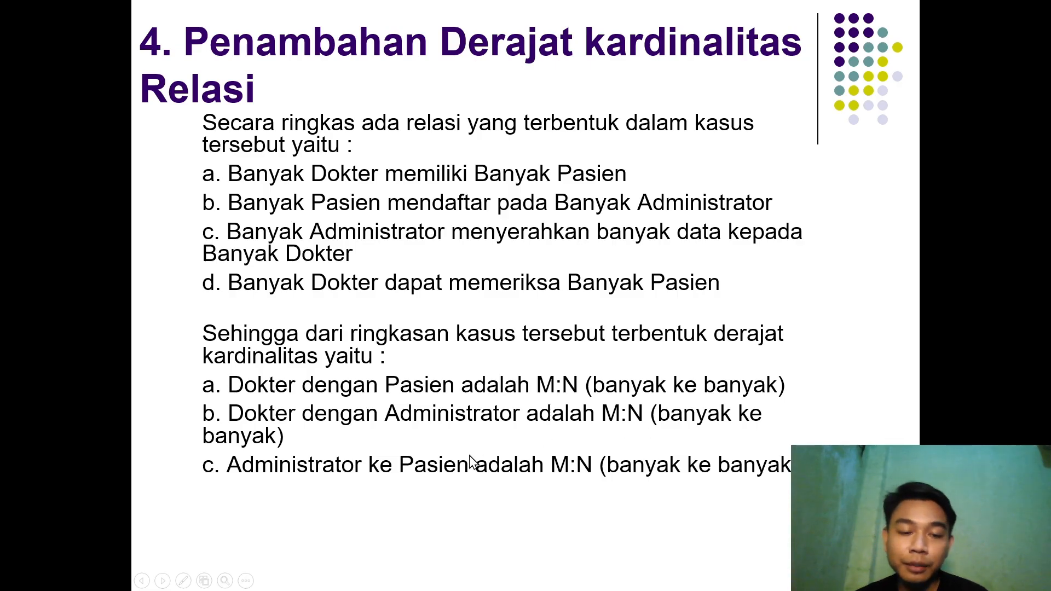
click(585, 466)
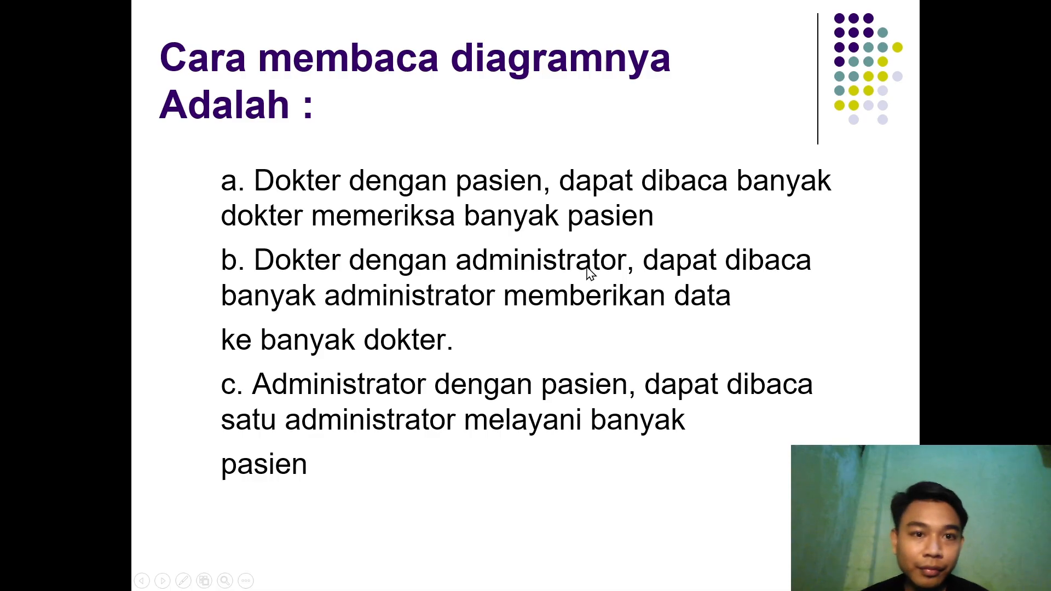
key(alt+Tab)
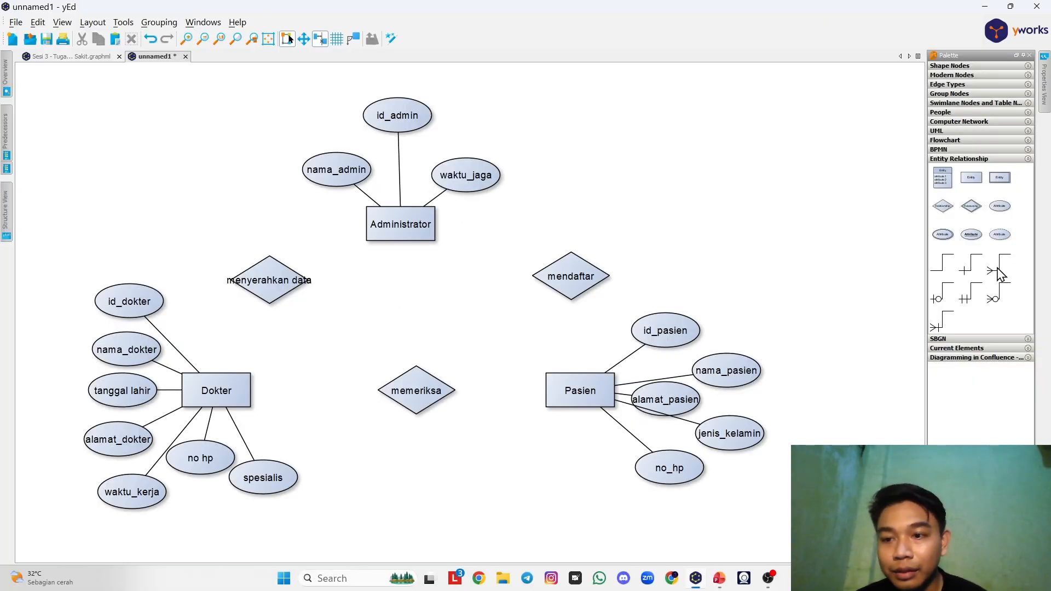
Step: Connect the mendaftar diamond to Pasien and Administrator with many-type (crow's foot) edges, placing the crow's feet at the entities
drag(998, 272, 1002, 280)
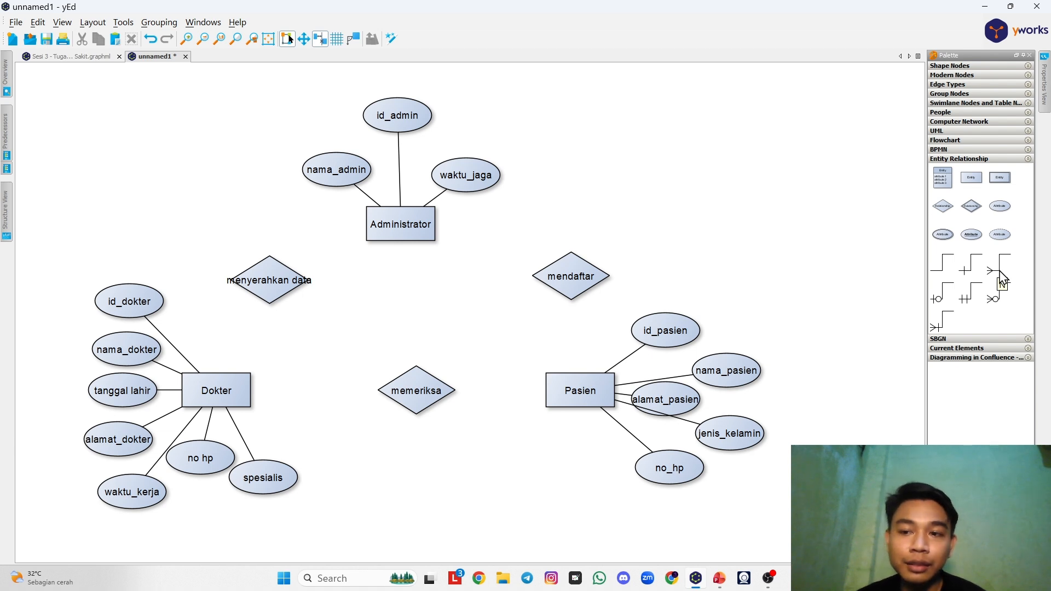
drag(1002, 281, 572, 339)
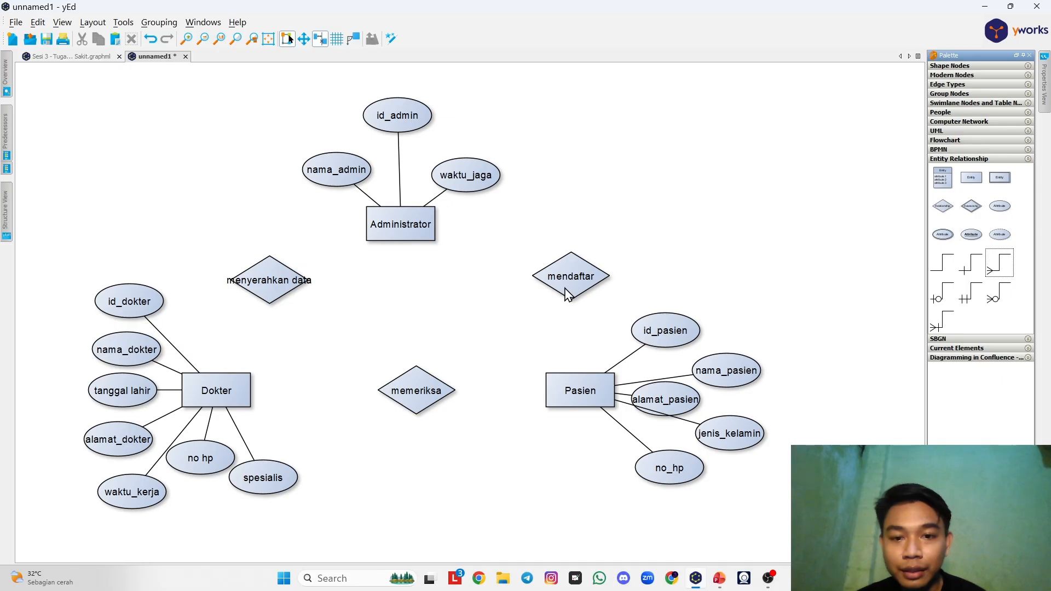
drag(1005, 269, 579, 289)
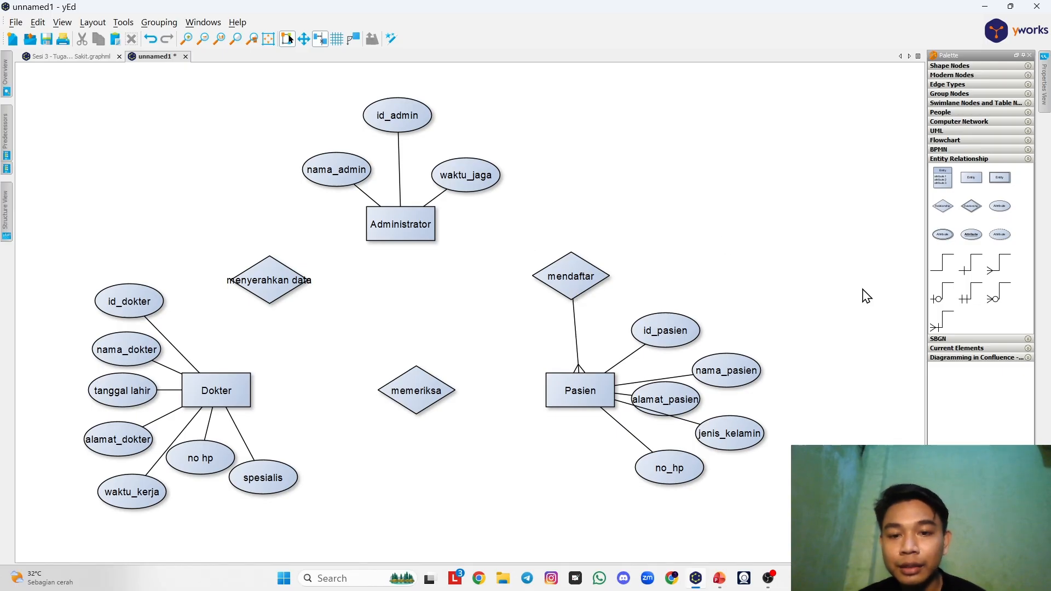
click(1006, 270)
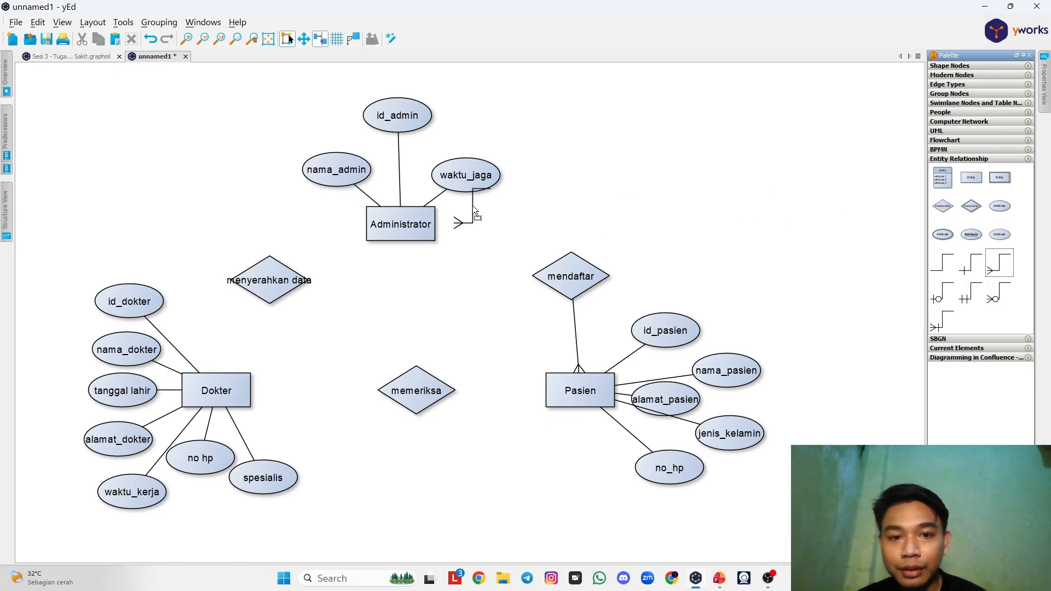
drag(405, 224, 571, 275)
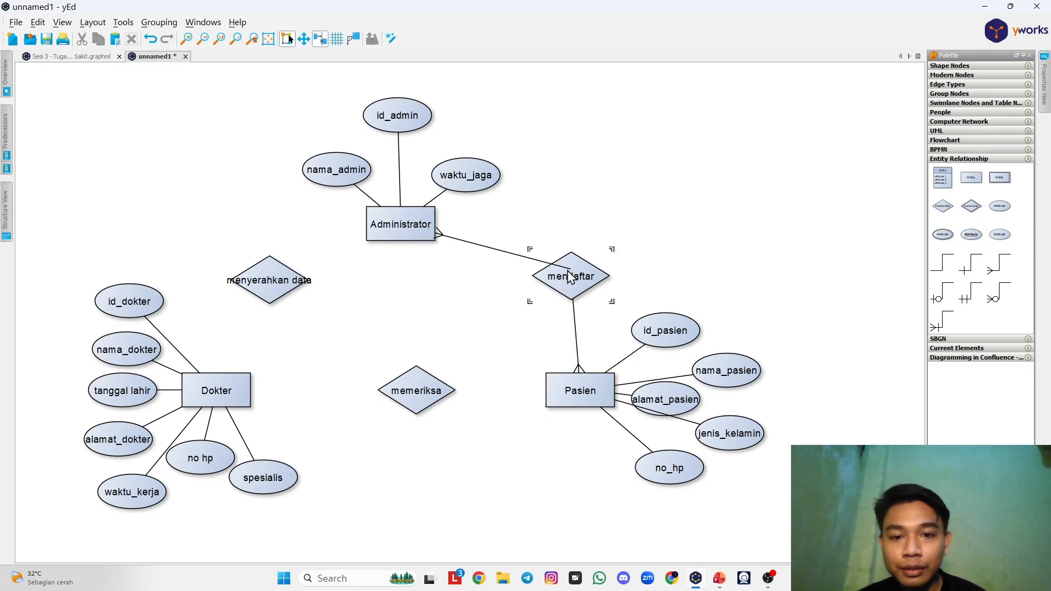
Step: Connect Administrator and Dokter to the menyerahkan data diamond with many-type edges, placing the crow's feet at the entities
click(997, 277)
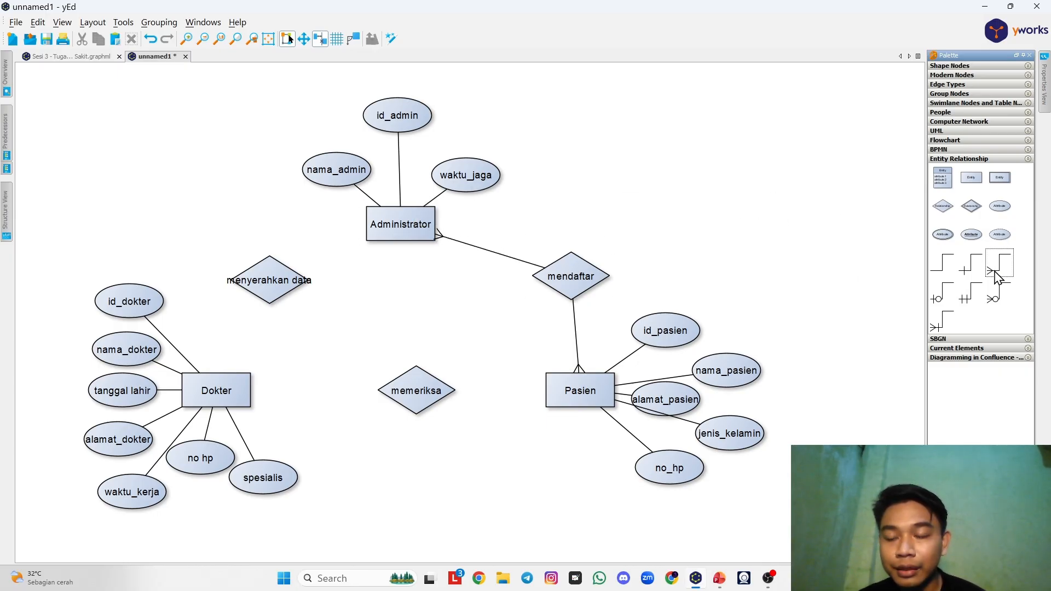
drag(396, 221, 278, 285)
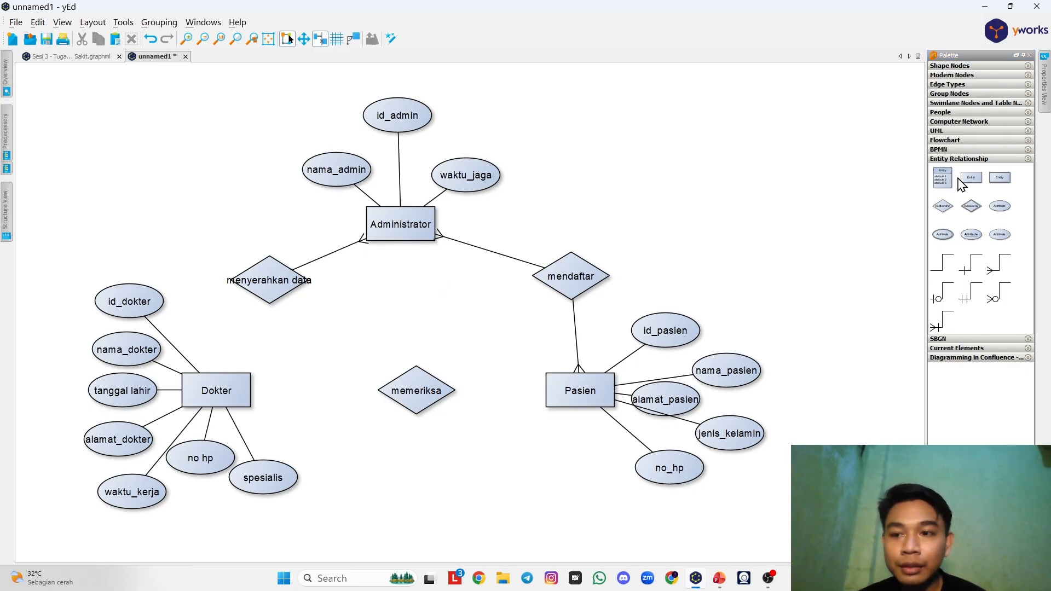
click(1001, 270)
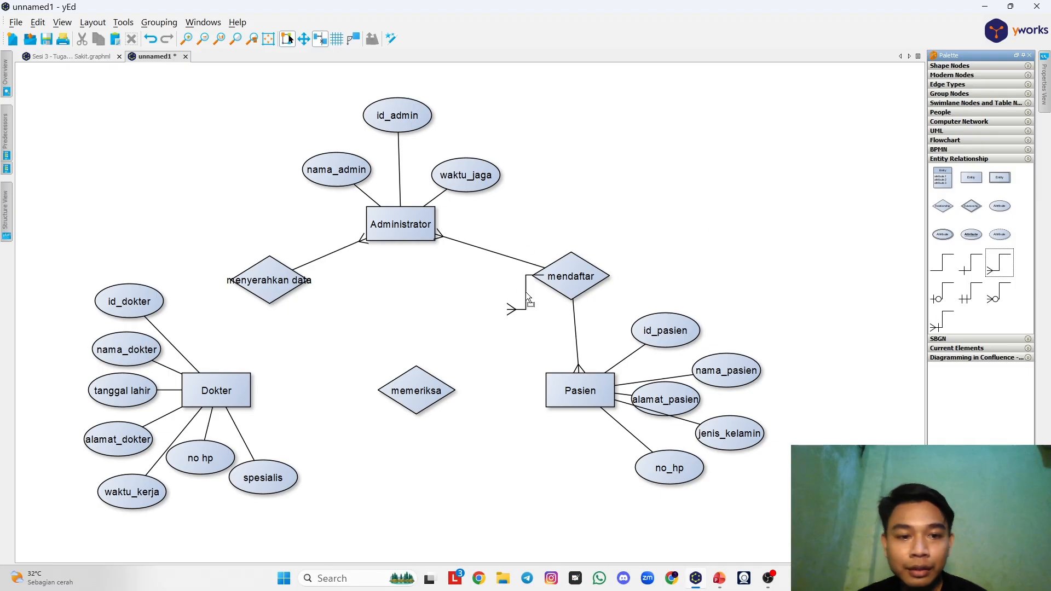
drag(241, 379, 268, 293)
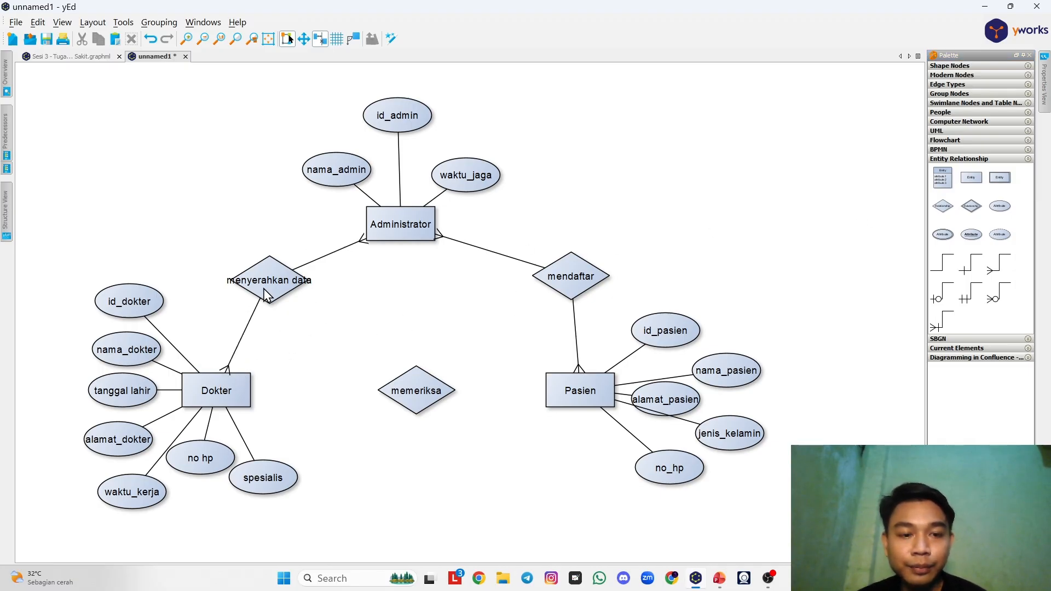
Step: Connect Dokter and Pasien to the memeriksa diamond with many-type edges, placing the crow's feet at the entities
click(1007, 268)
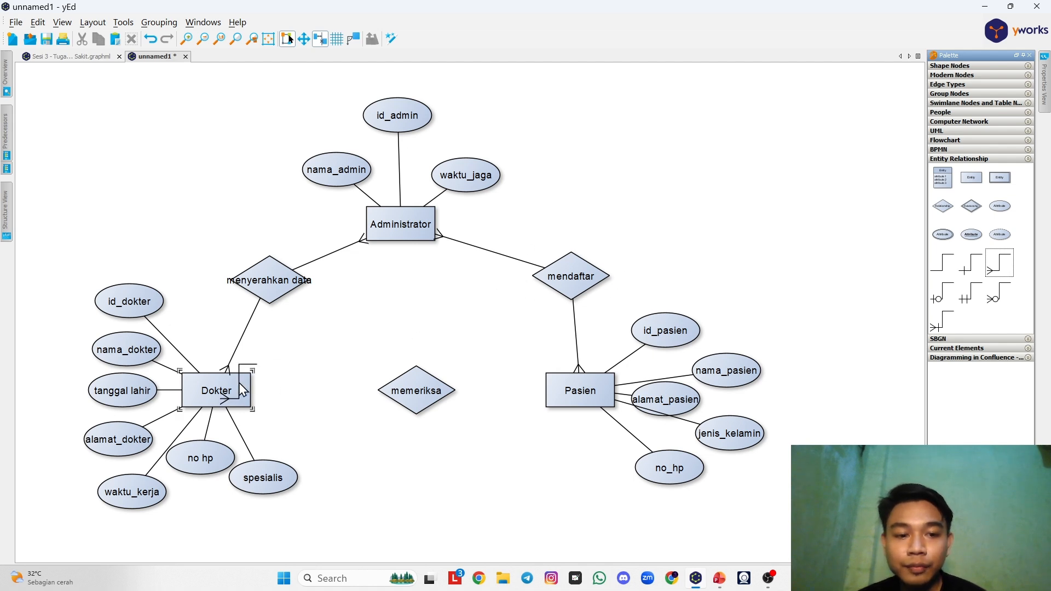
drag(239, 386, 416, 391)
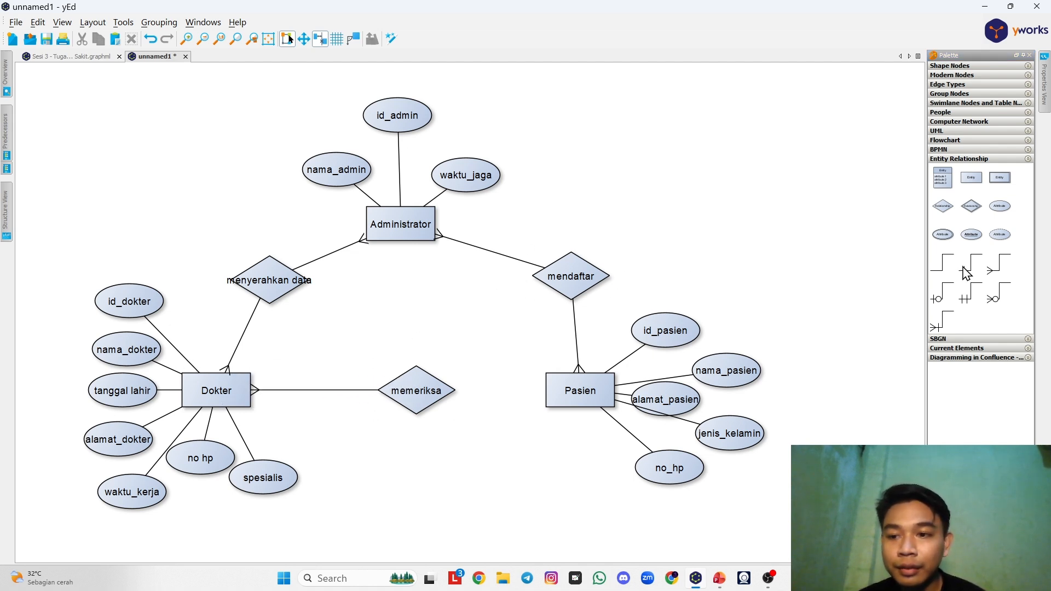
drag(971, 265, 652, 392)
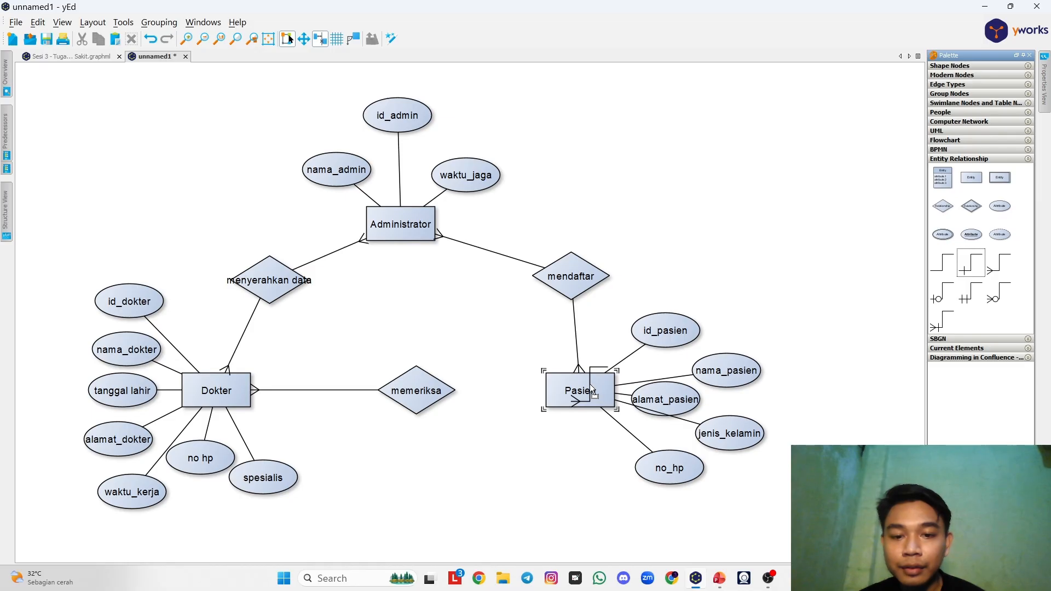
drag(590, 383, 433, 392)
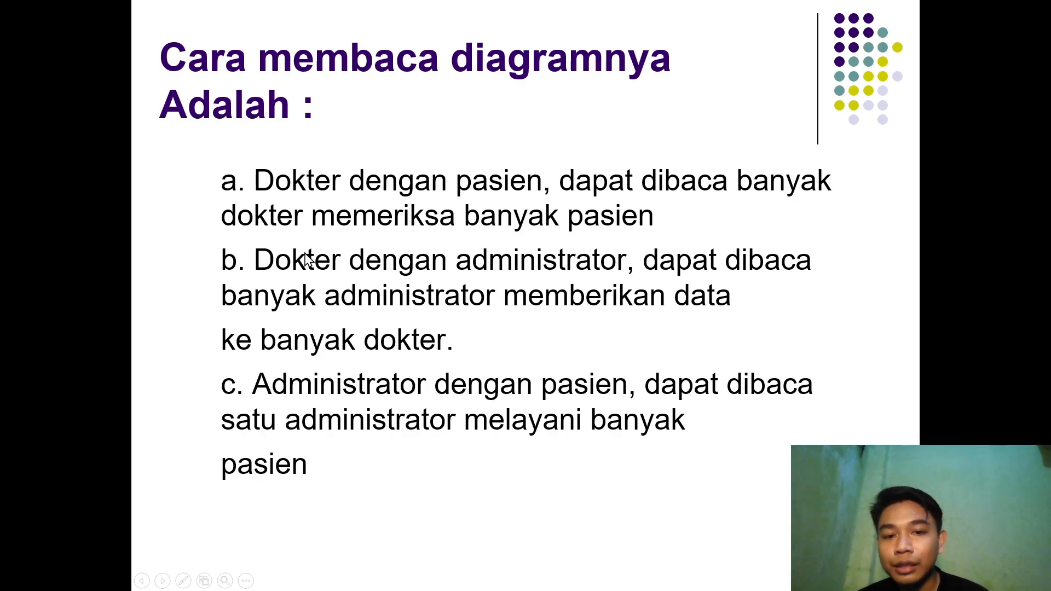
Step: Compare the diagram's three relationships with the "Cara membaca diagramnya" slide, and advance to the slide about adding descriptive (non-key) attributes
key(alt+Tab)
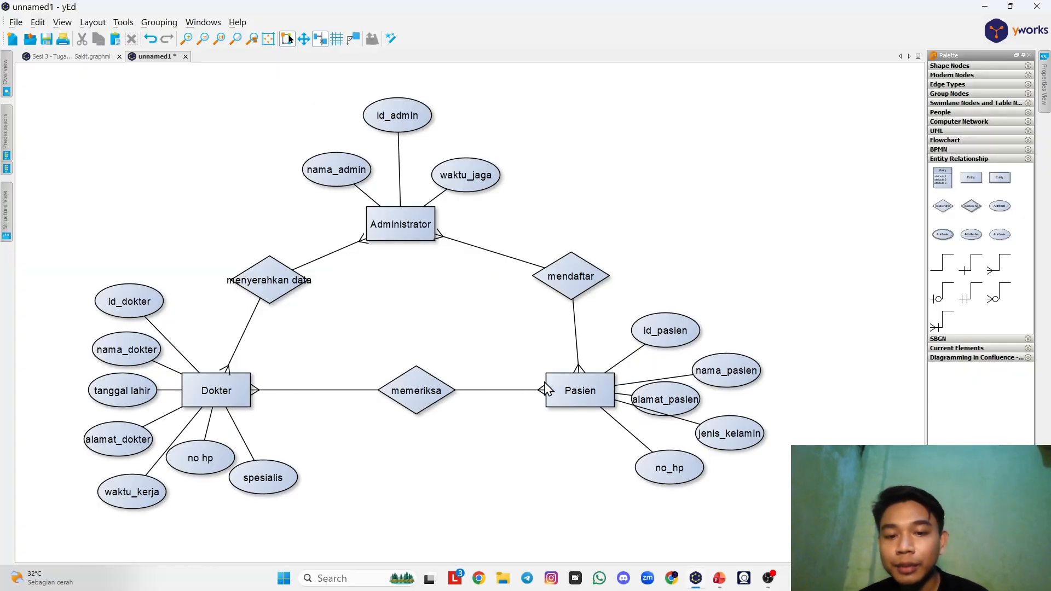
key(alt+Tab)
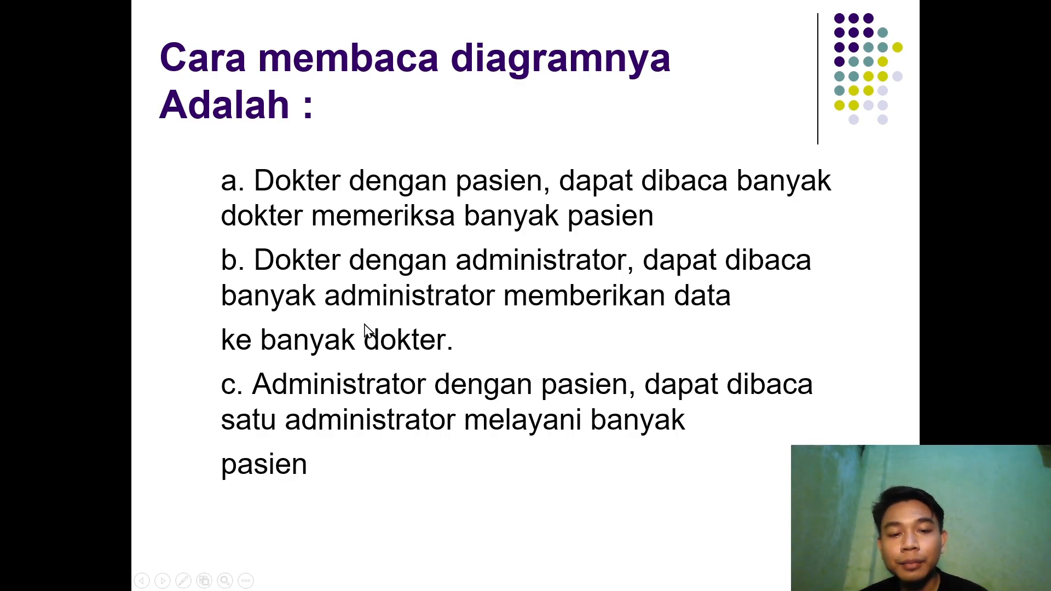
key(alt+Tab)
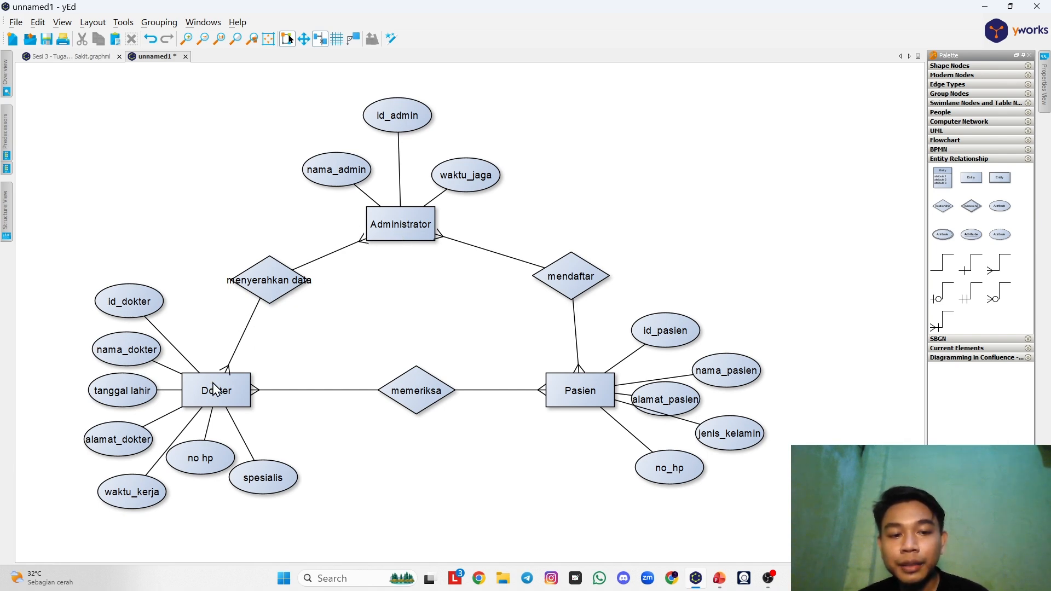
key(alt+Tab)
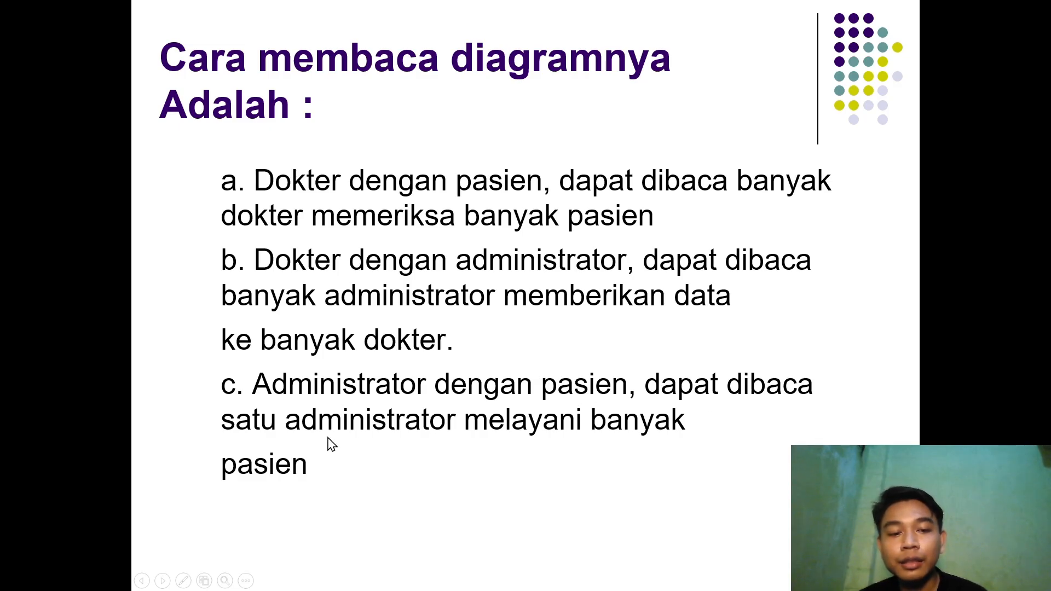
key(alt+Tab)
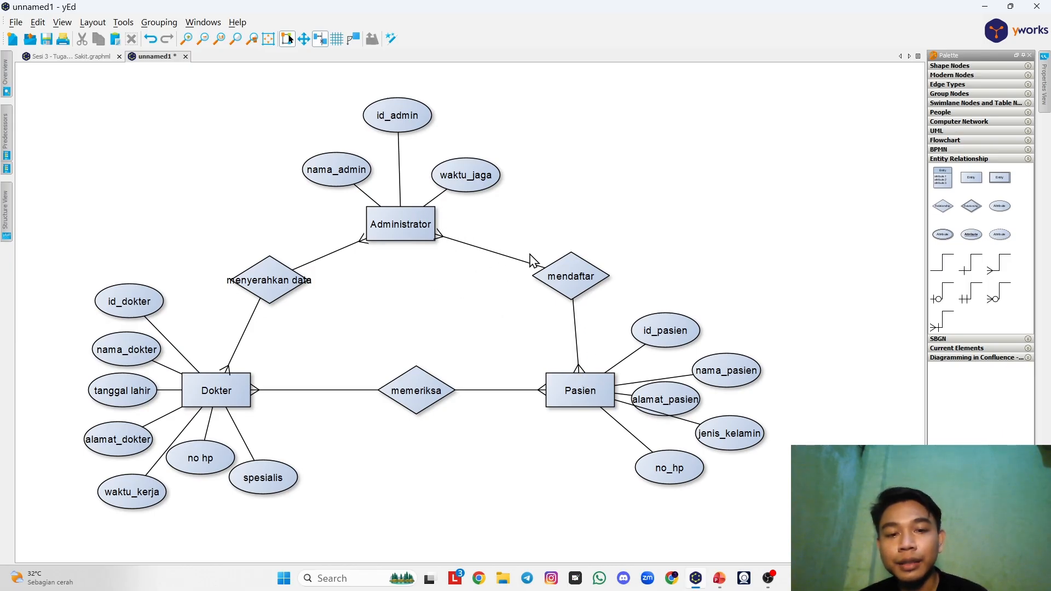
key(alt+Tab)
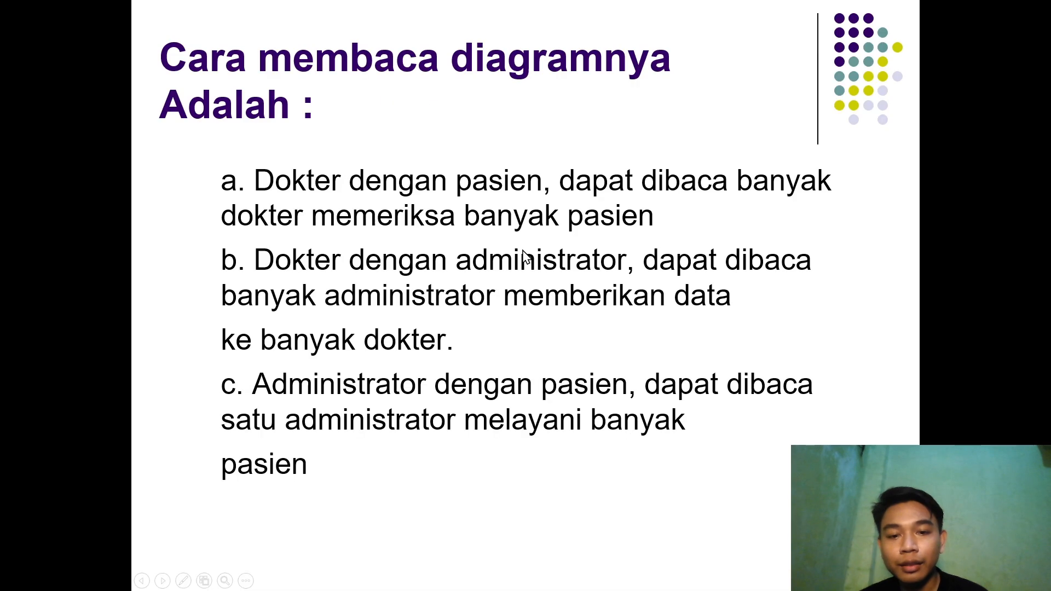
key(Right)
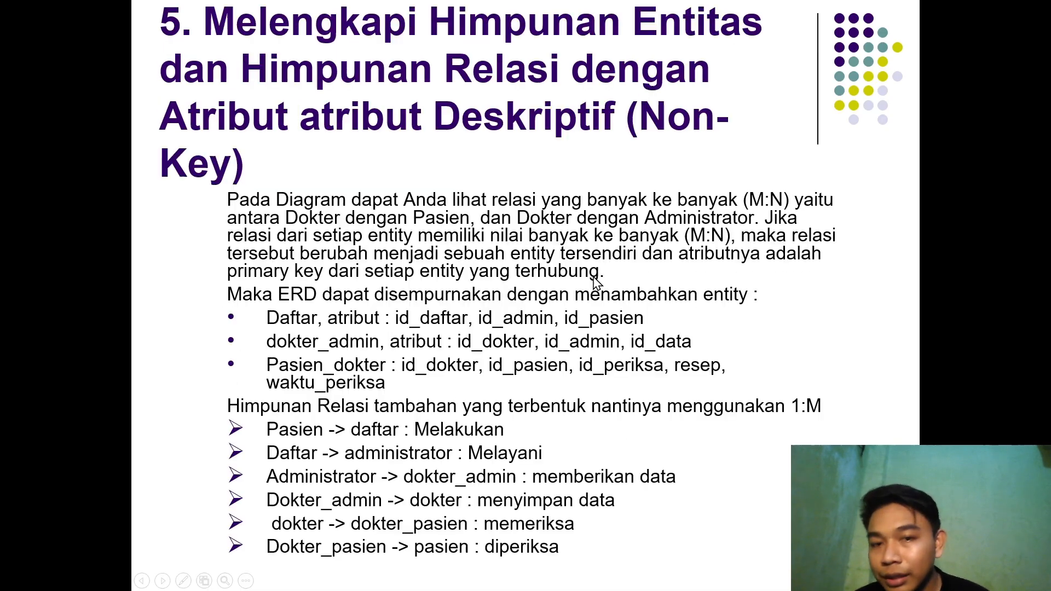
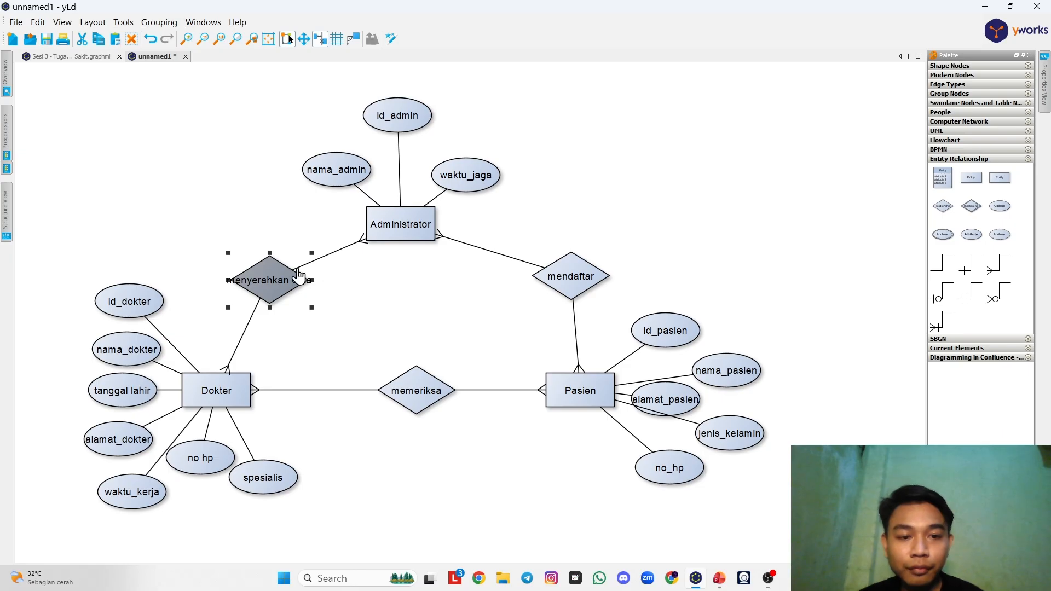
Step: Delete the menyerahkan data and memeriksa diamonds together with their connectors
click(340, 300)
click(285, 290)
key(Delete)
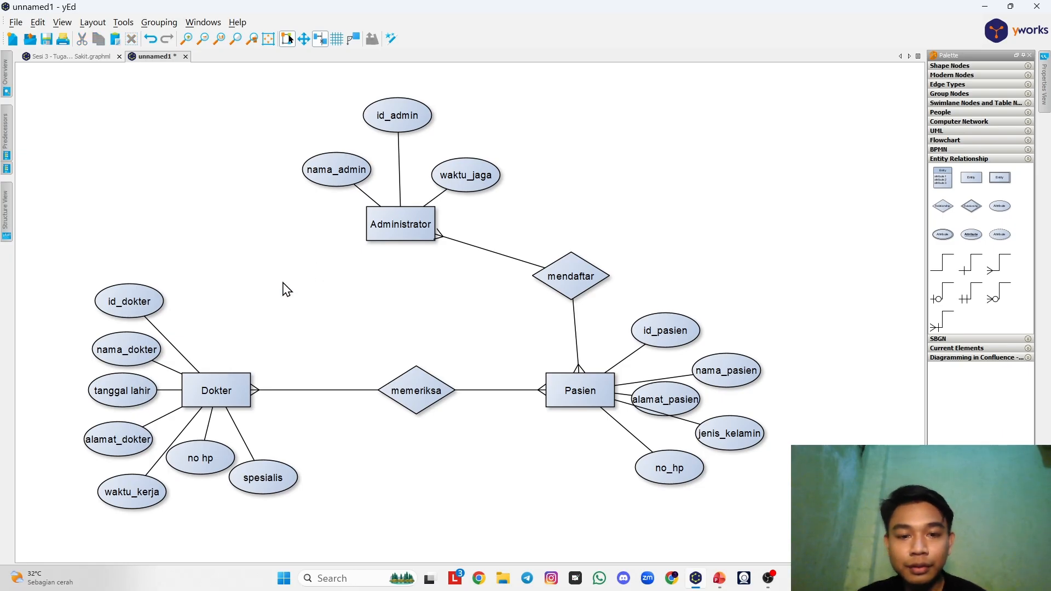
click(323, 391)
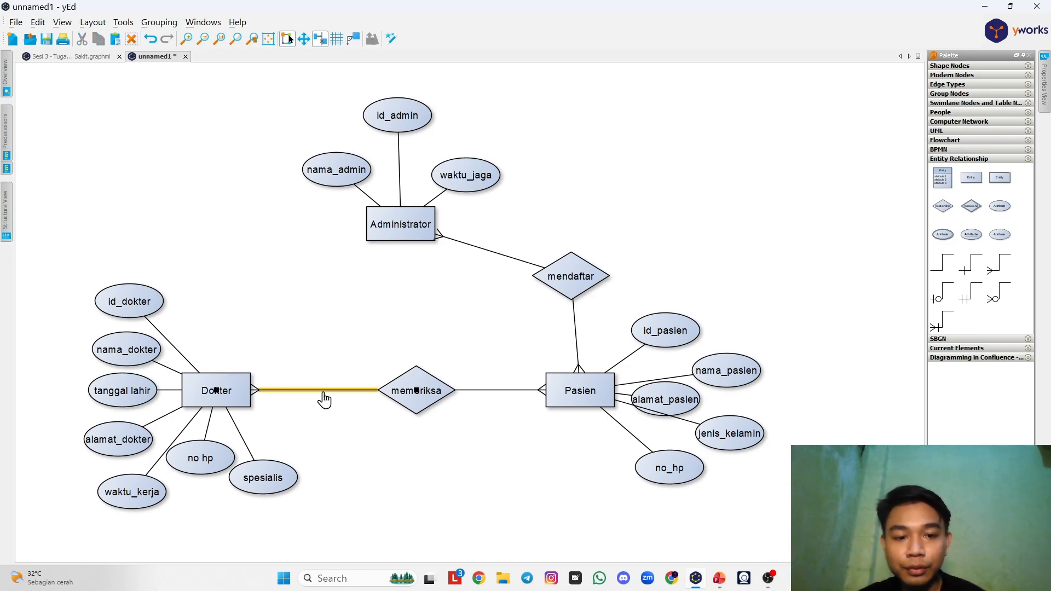
key(Delete)
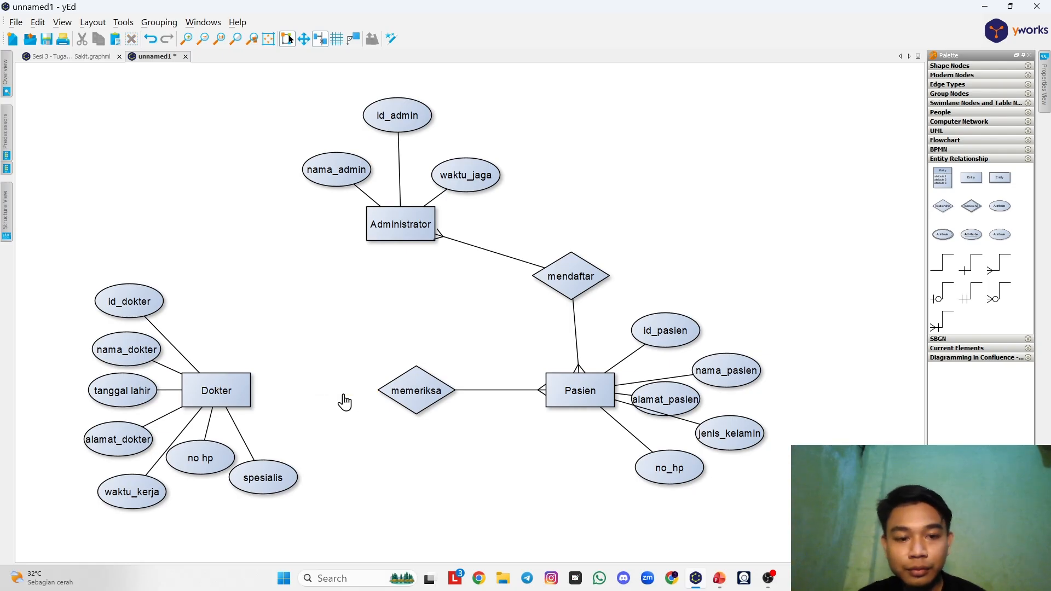
drag(364, 306, 467, 434)
key(Delete)
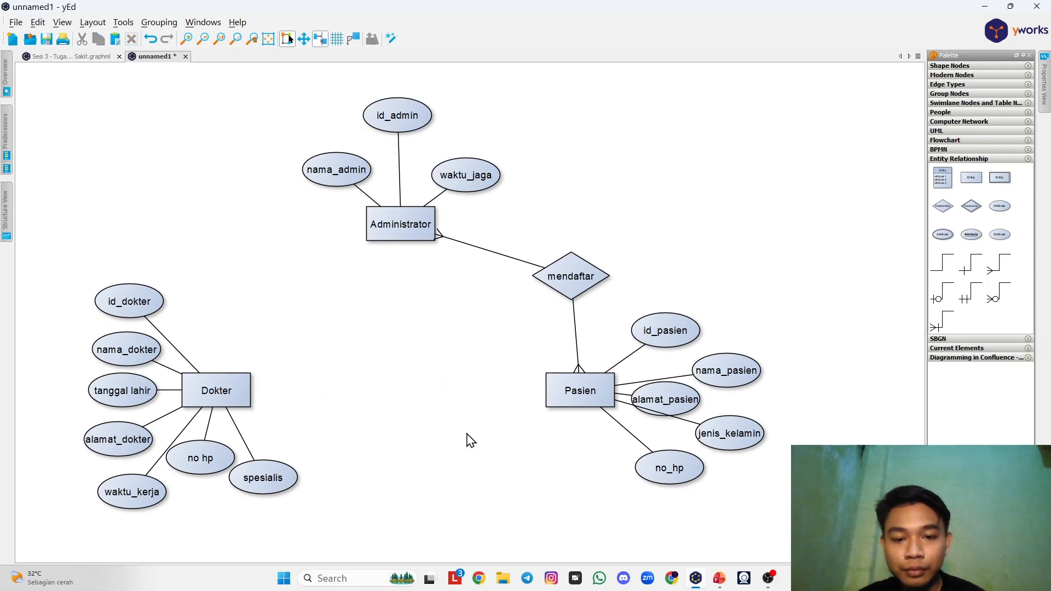
Step: Delete the mendaftar diamond and its connectors to Administrator and Pasien
click(500, 255)
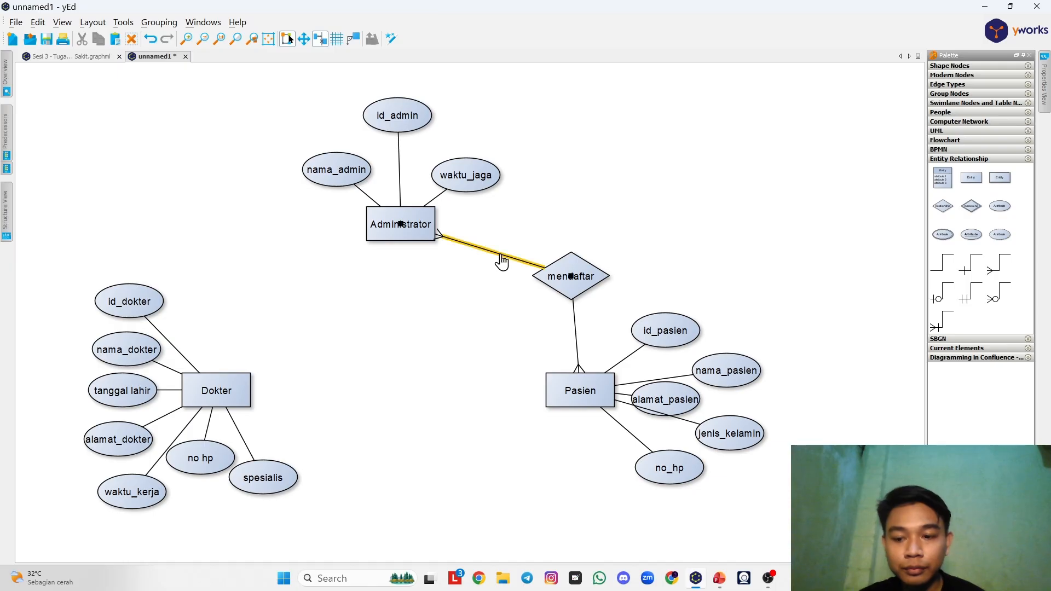
key(Delete)
drag(565, 214, 580, 331)
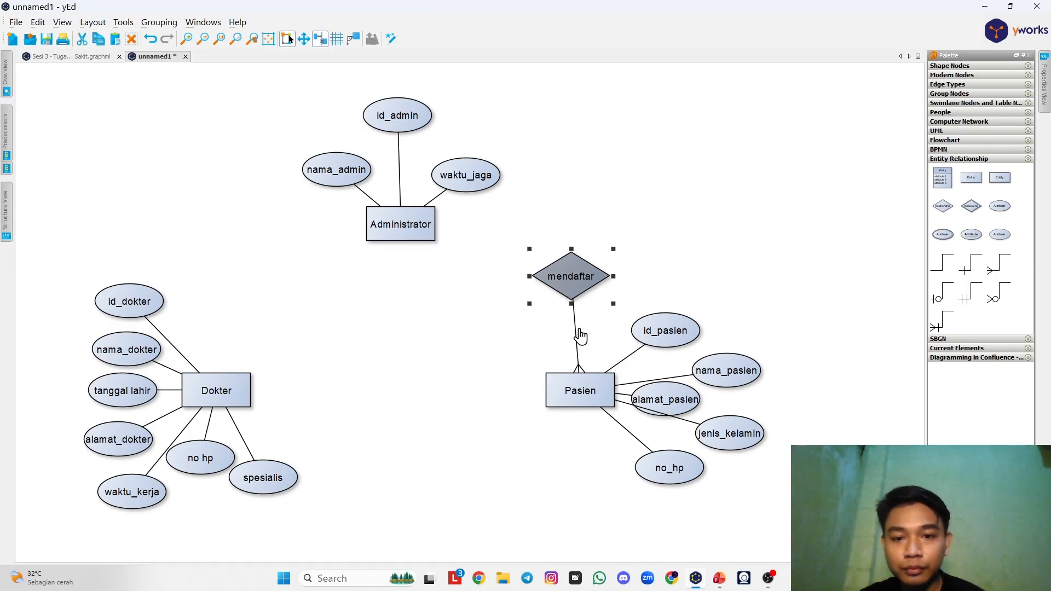
key(Delete)
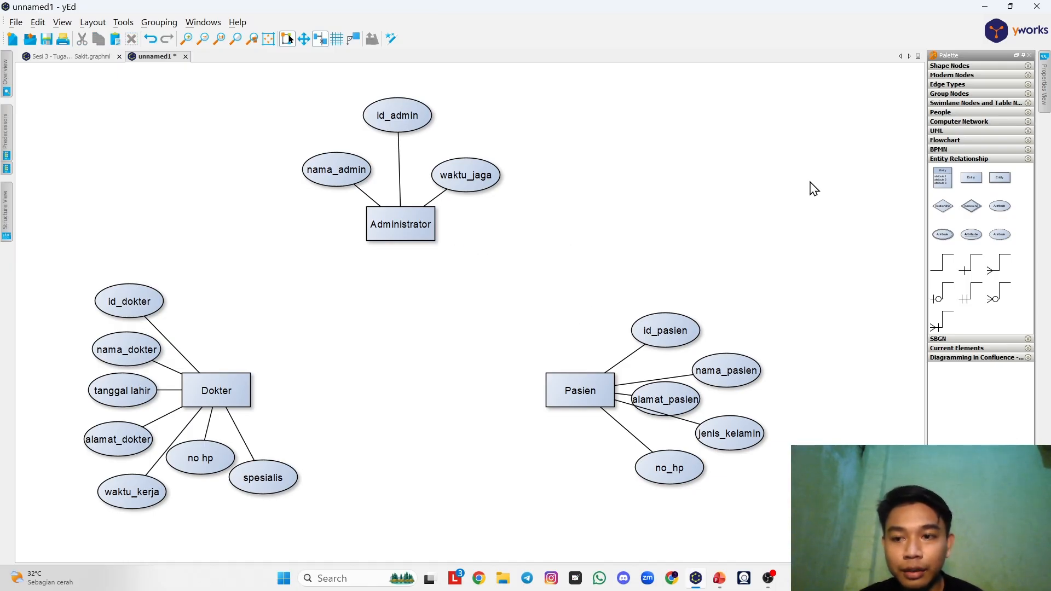
Step: Spread the Pasien, Administrator and Dokter entities with their attributes farther apart to make room between them
drag(516, 295, 776, 498)
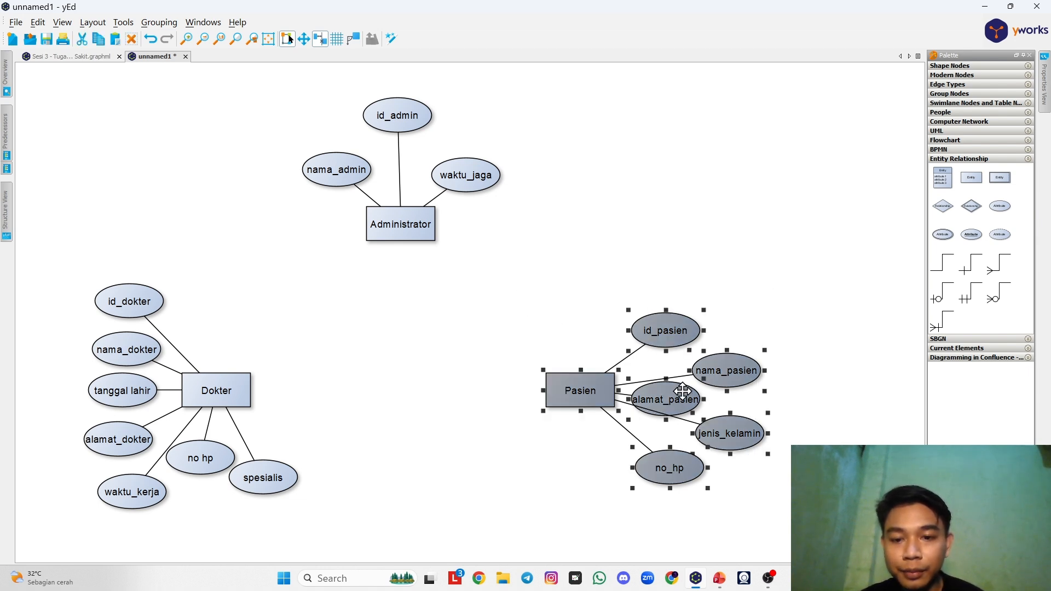
drag(684, 395, 773, 435)
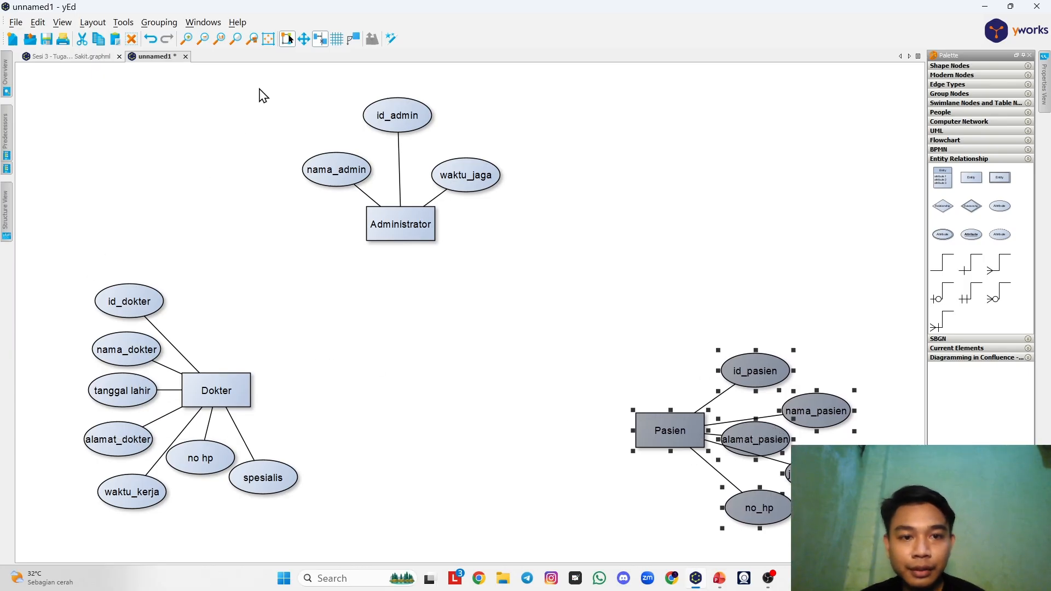
drag(260, 87, 561, 268)
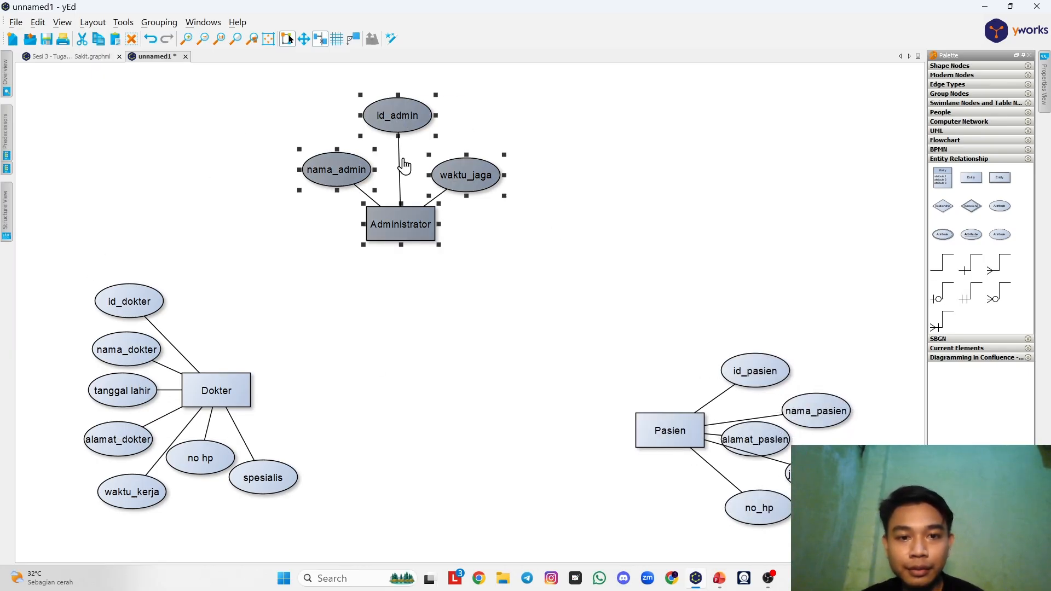
drag(411, 120, 485, 102)
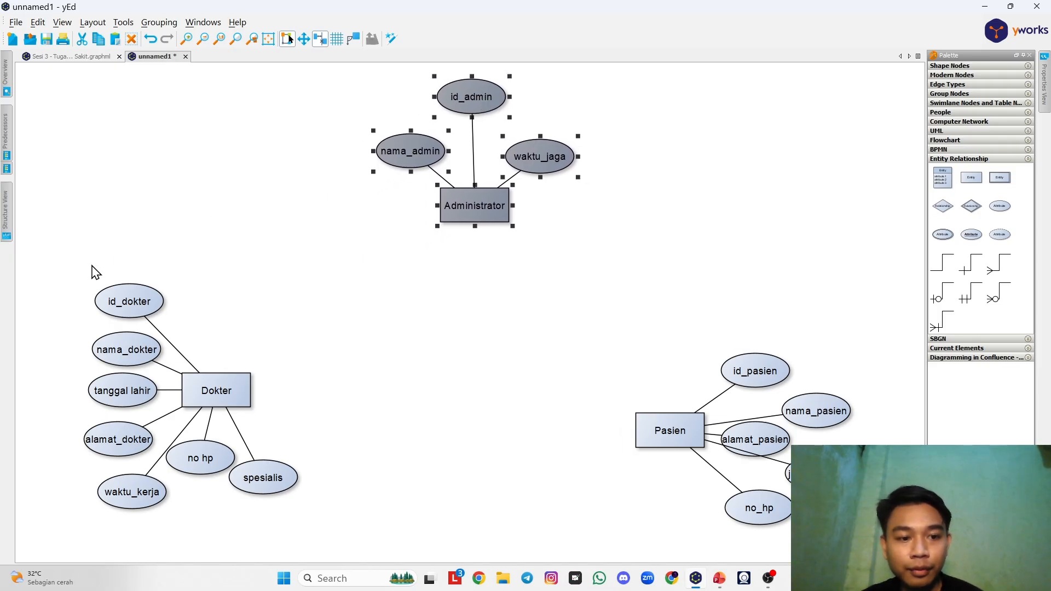
drag(93, 272, 339, 536)
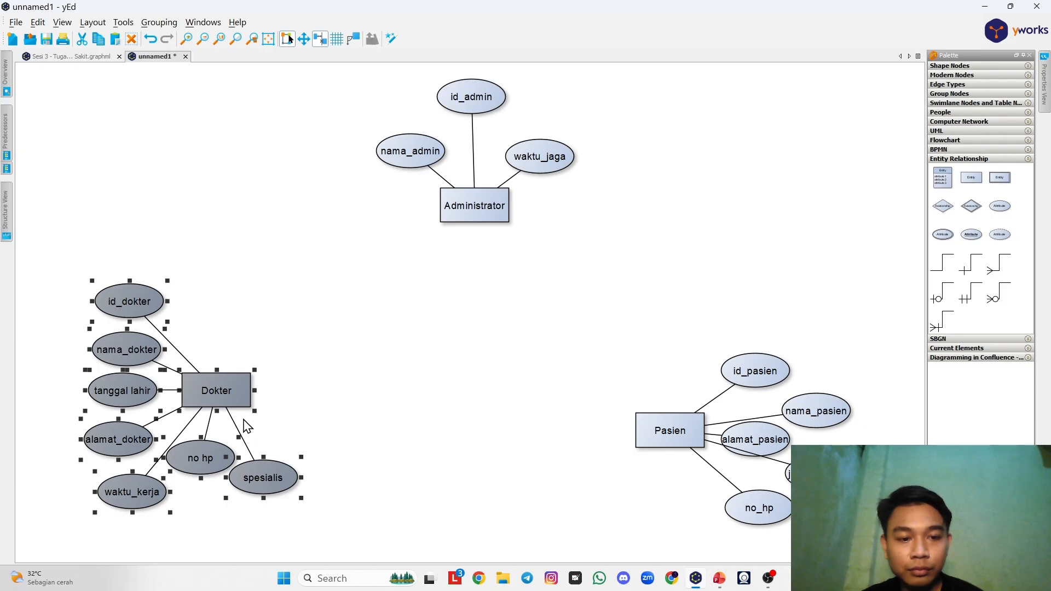
drag(233, 401, 185, 417)
click(748, 250)
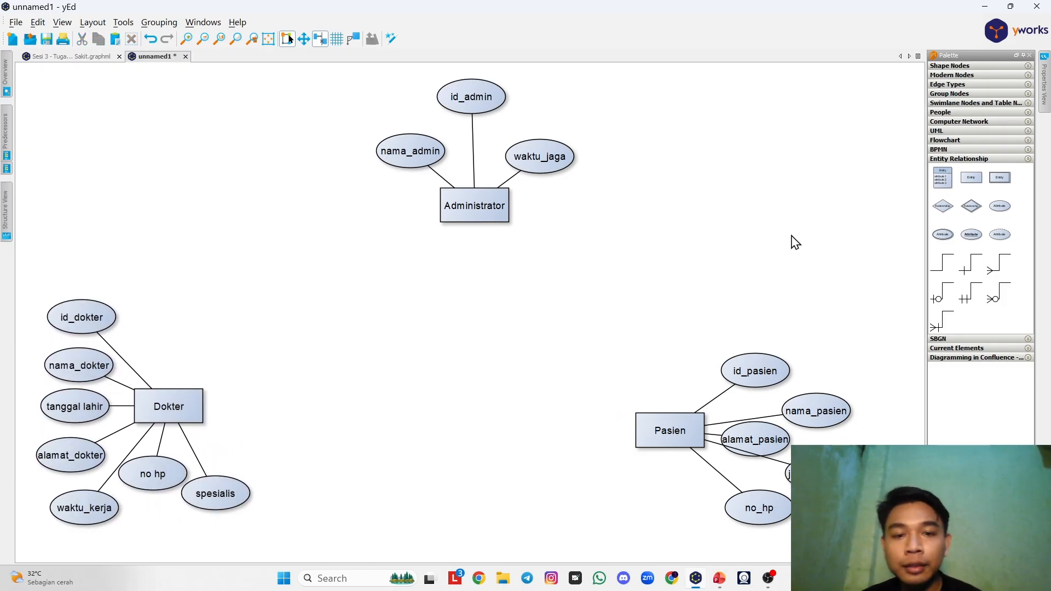
Step: Consult the finished hospital ERD, and add a new entity named daftar between Administrator and Pasien in the unnamed diagram
click(77, 57)
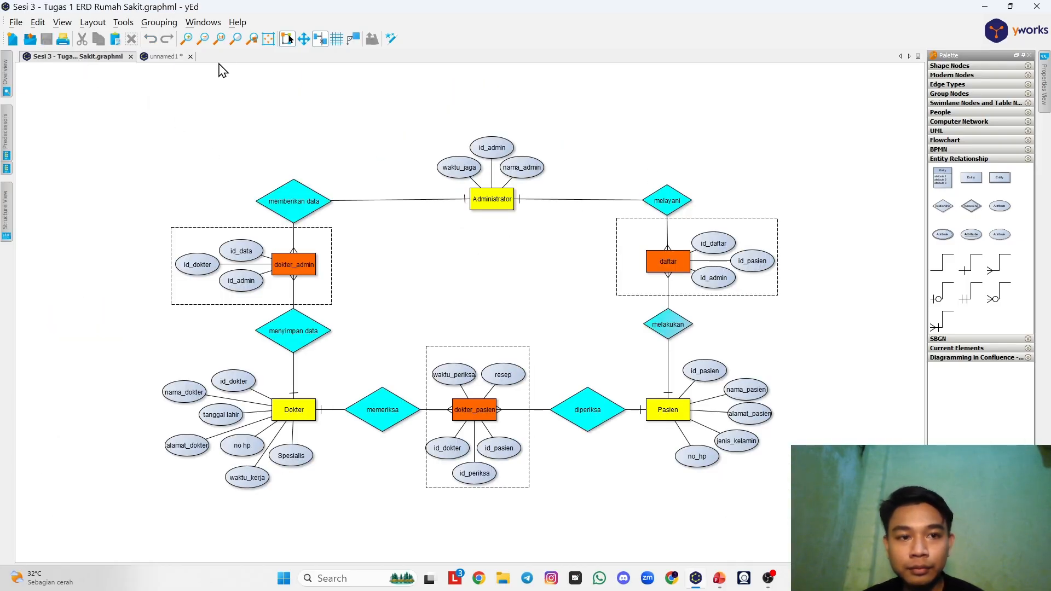
click(165, 61)
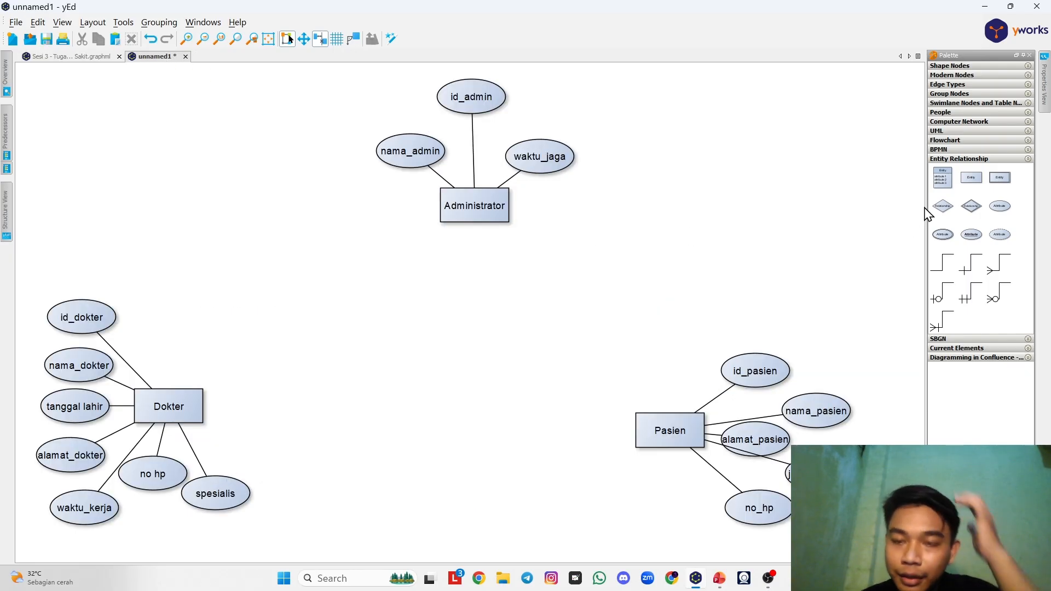
click(970, 179)
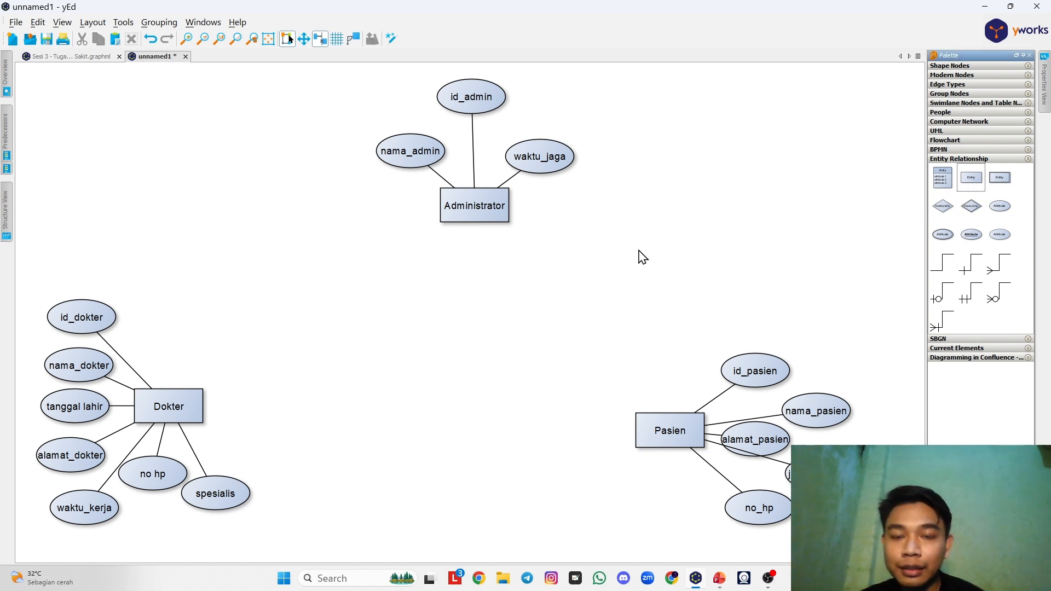
drag(639, 249, 709, 294)
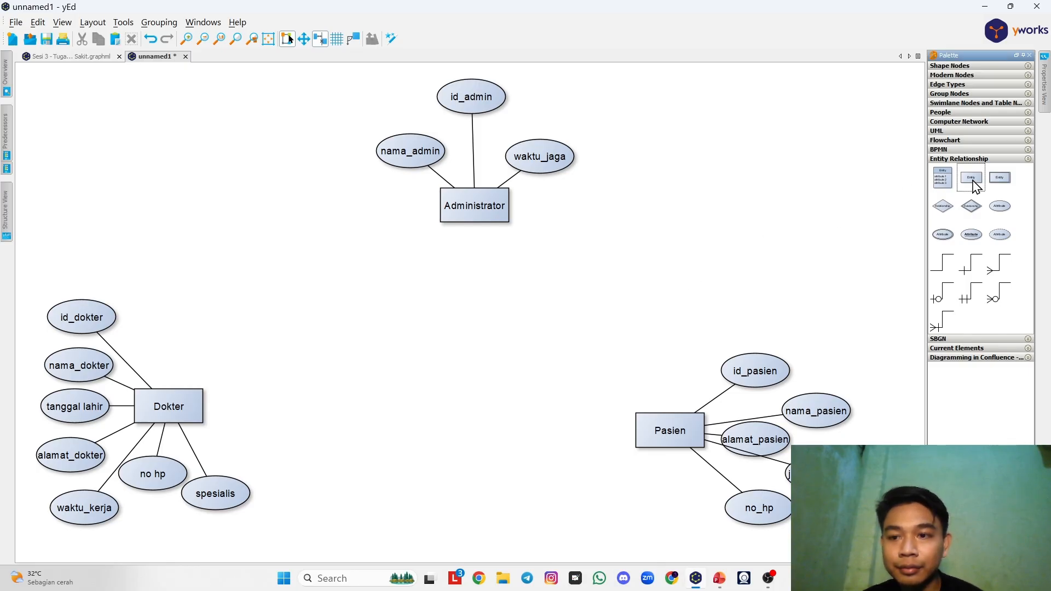
drag(972, 182, 656, 260)
double_click(657, 260)
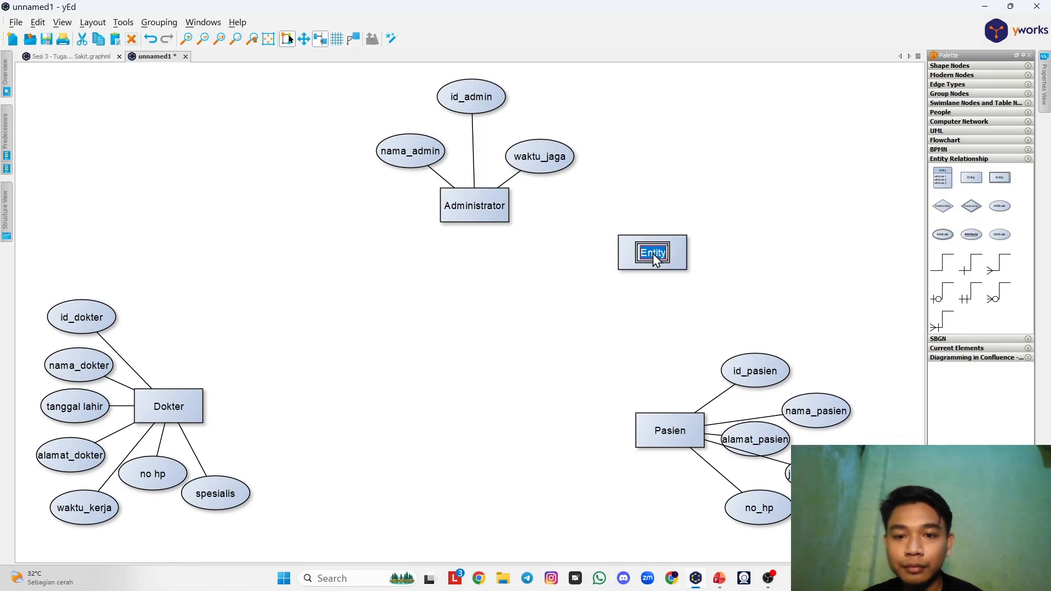
text(df)
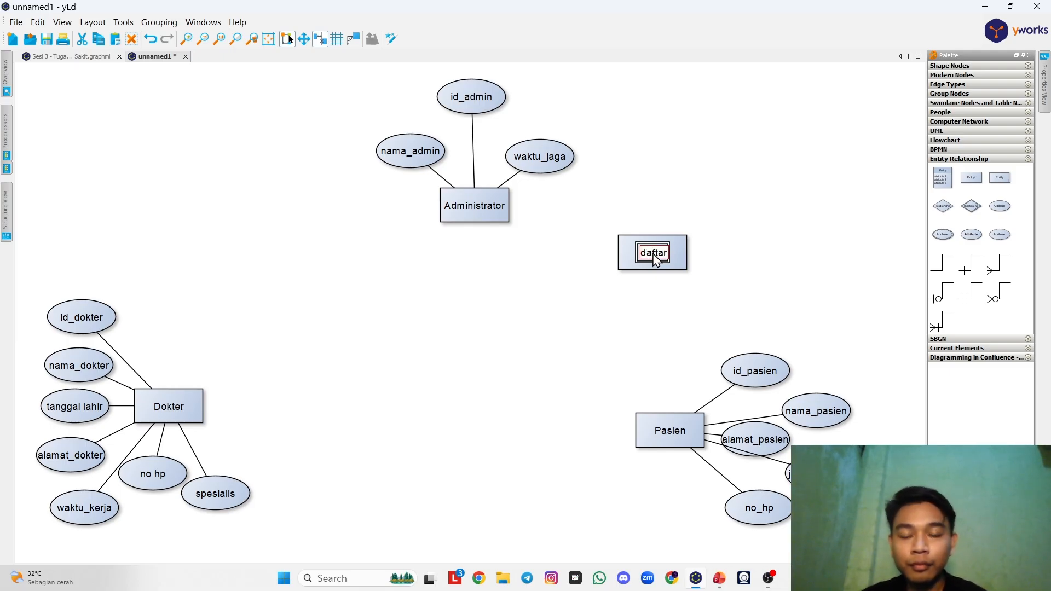
key(alt+Tab)
key(alt+Tab)
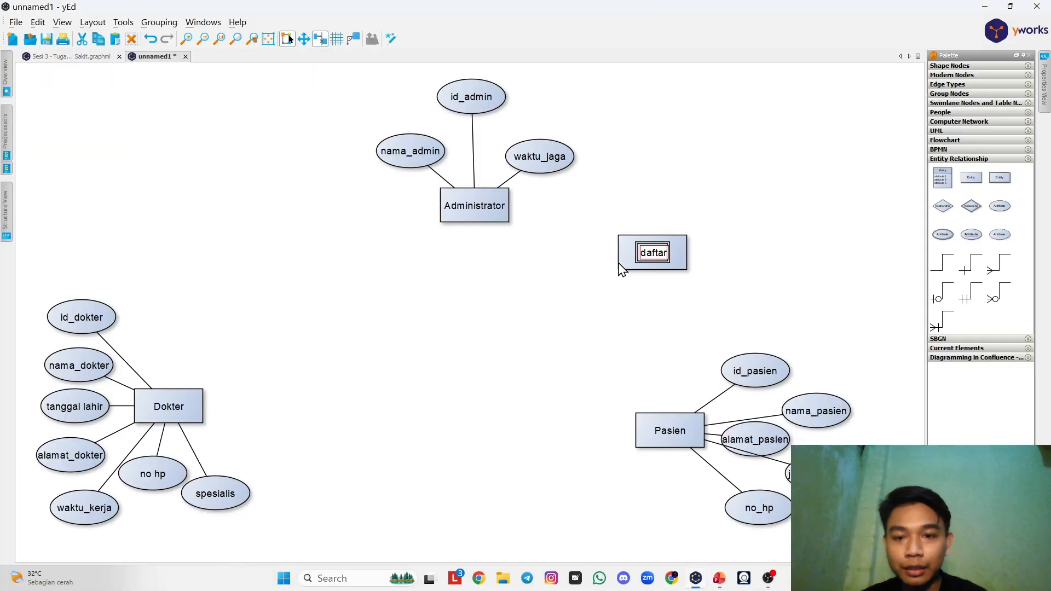
key(alt+Tab)
key(alt+Tab)
click(711, 237)
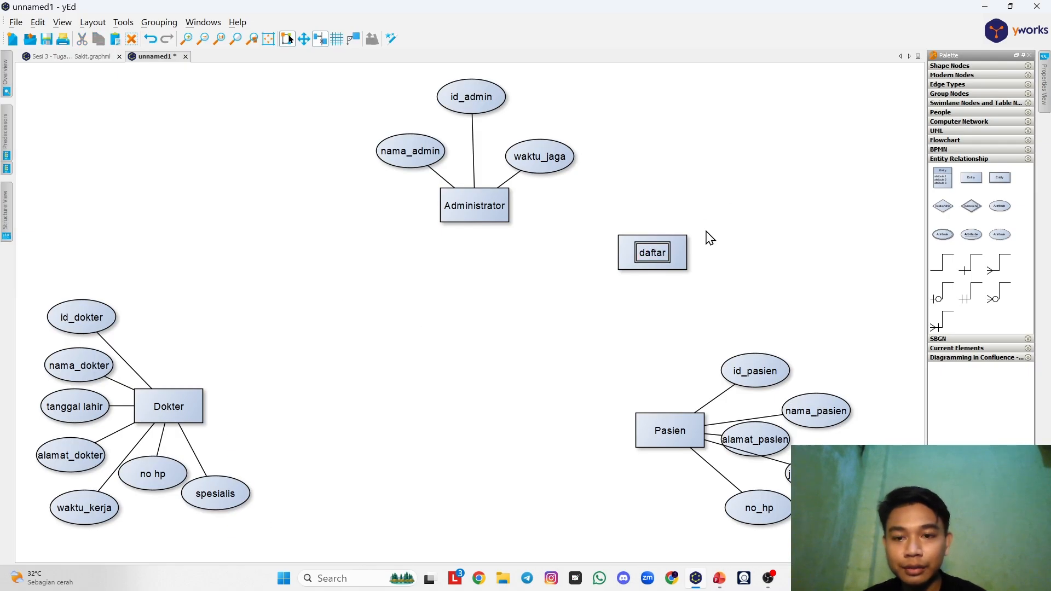
Step: Duplicate the daftar entity and name the copy dokter_admin
click(685, 262)
key(ctrl+c)
key(ctrl+v)
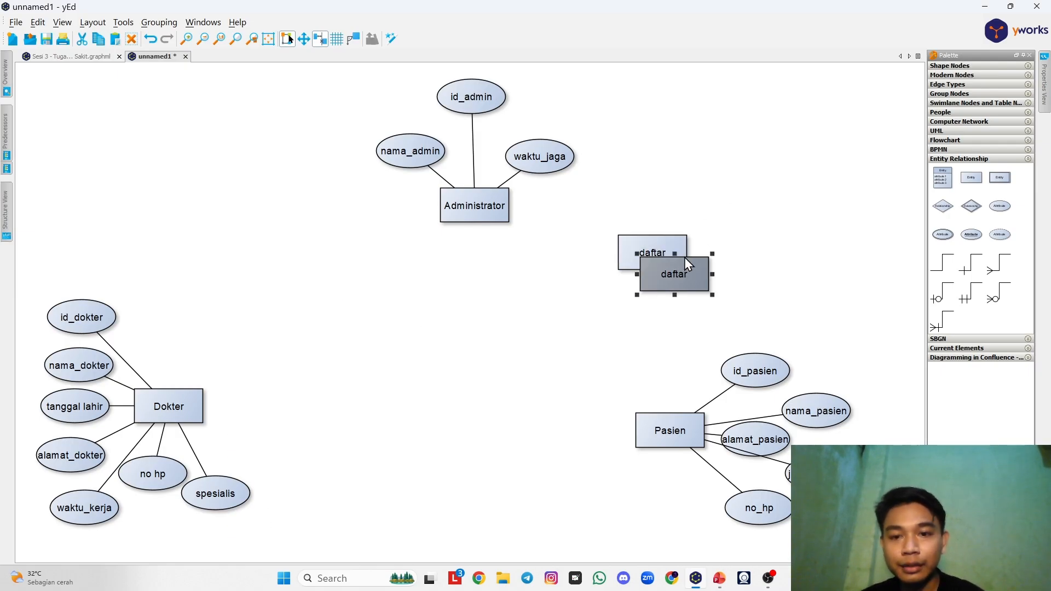
double_click(685, 280)
text(do)
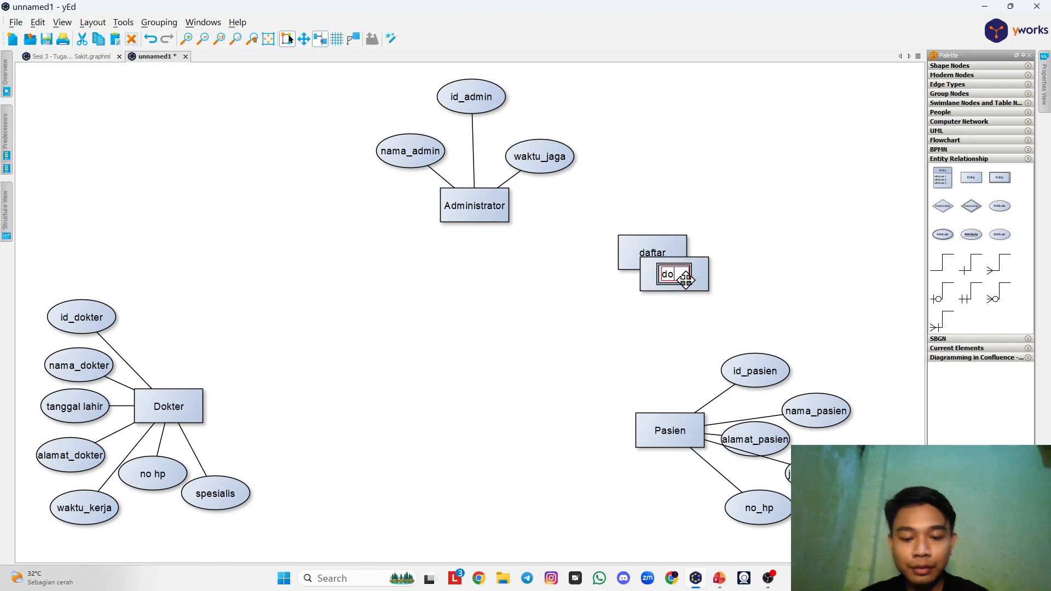
text(kter_admin)
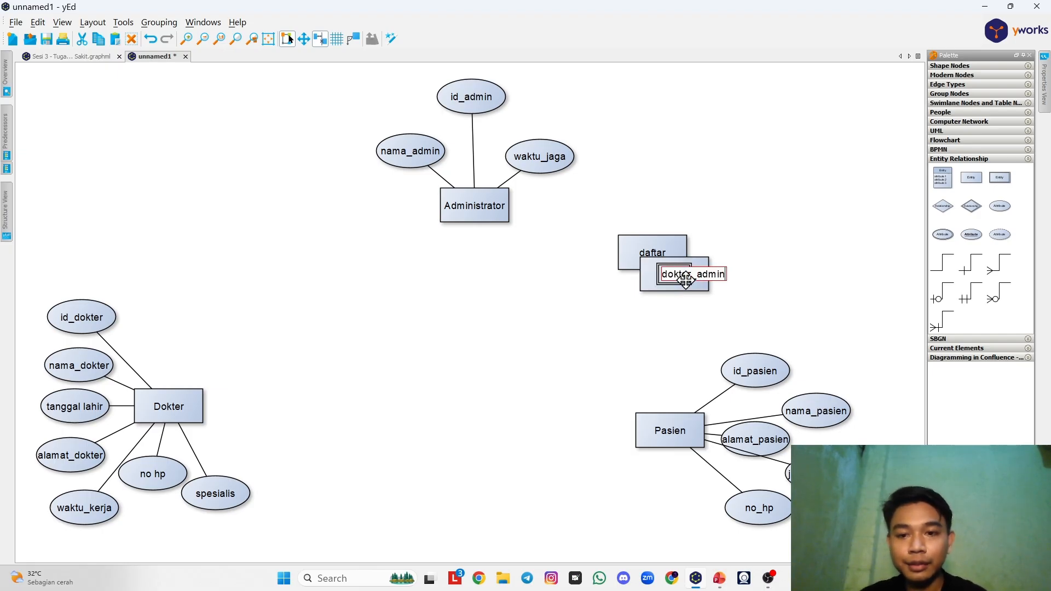
click(748, 234)
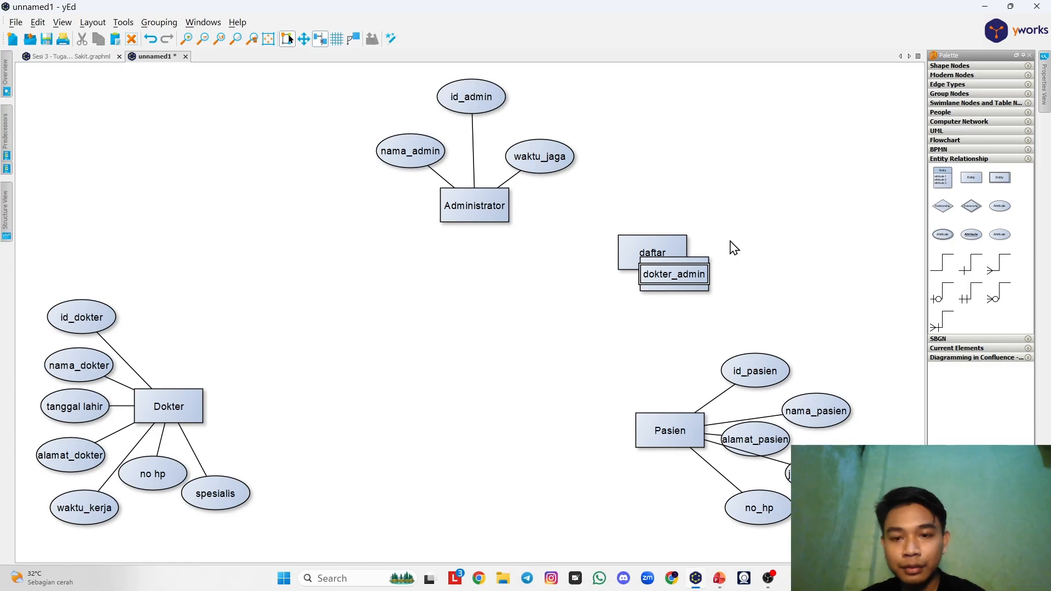
Step: Paste another copy of the daftar entity and name it pasien_dokter, checking the name against the slide
key(ctrl+v)
double_click(696, 294)
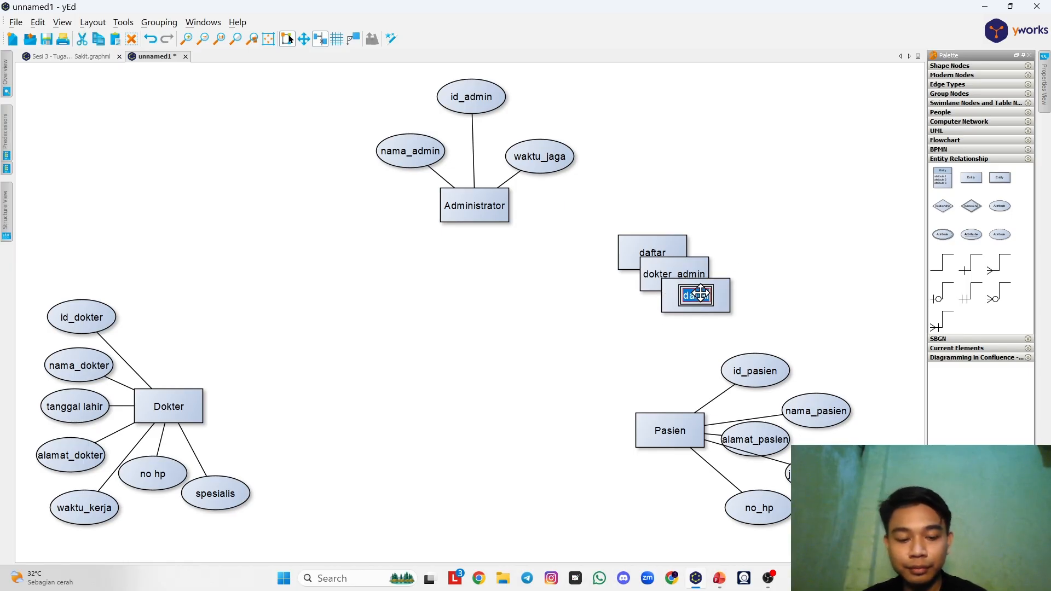
text(pasie)
key(alt+Tab)
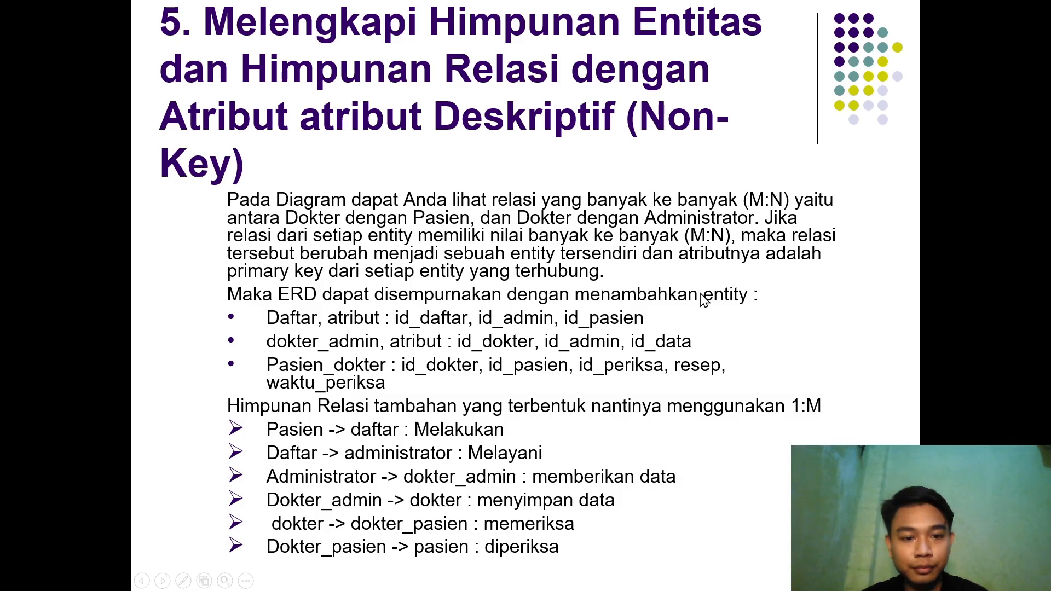
key(alt+Tab)
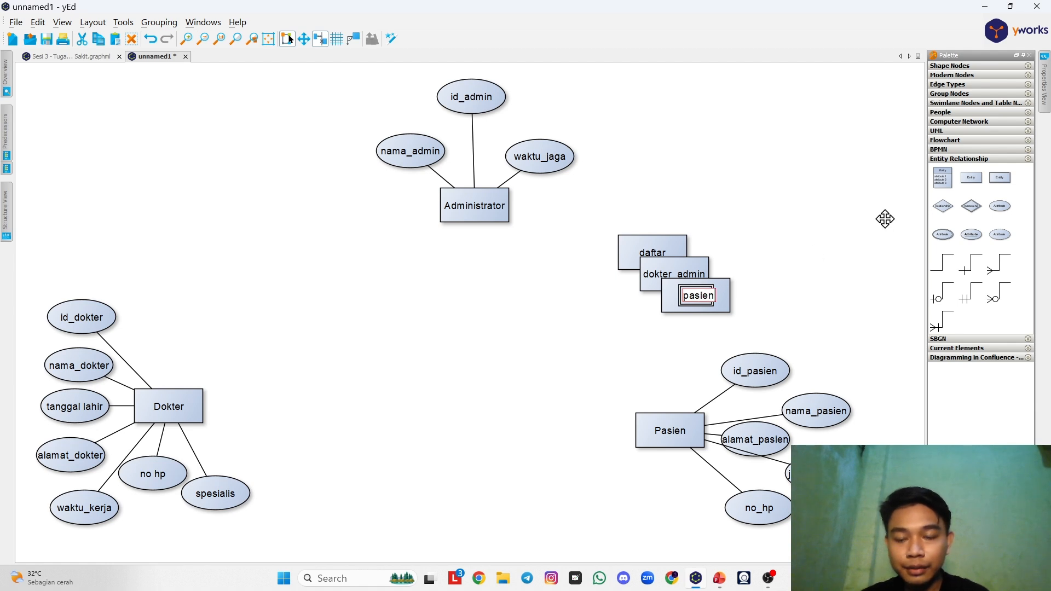
text(dokter)
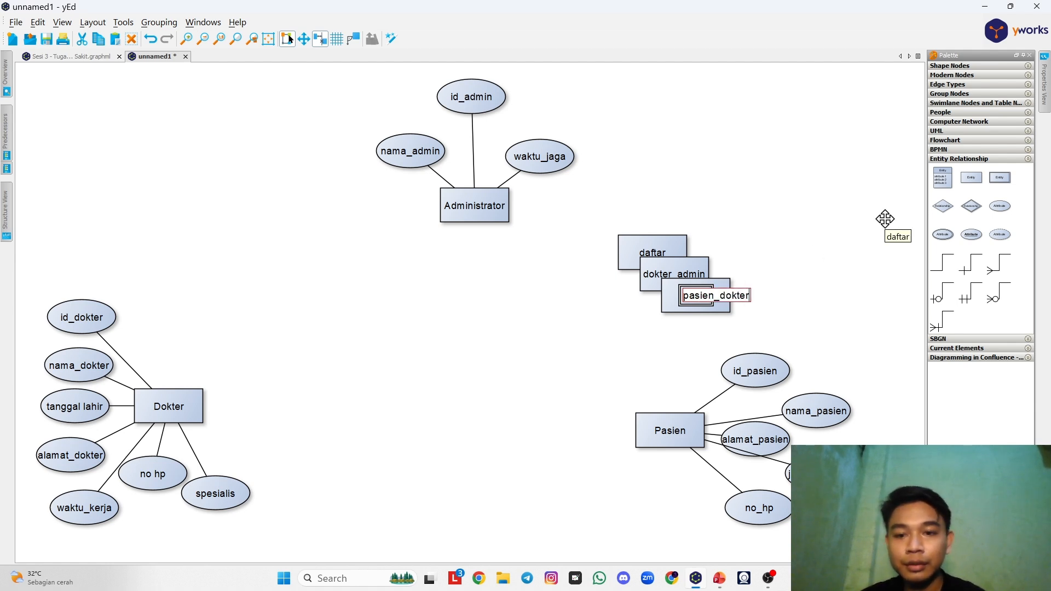
click(852, 227)
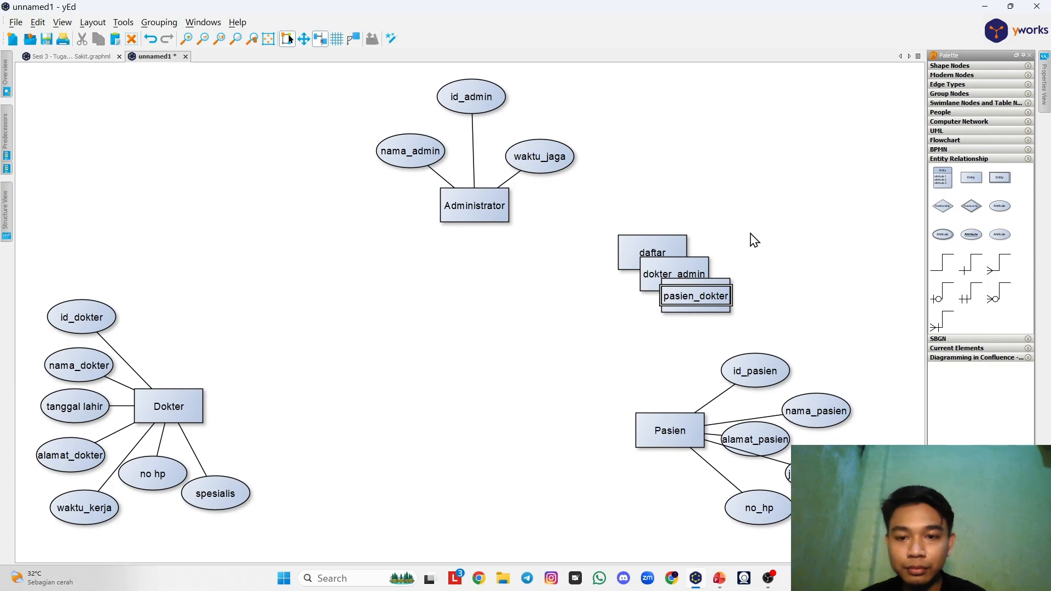
Step: Arrange the new entities: daftar to the right of Administrator, dokter_admin above Dokter, and pasien_dokter between Dokter and Pasien
click(674, 250)
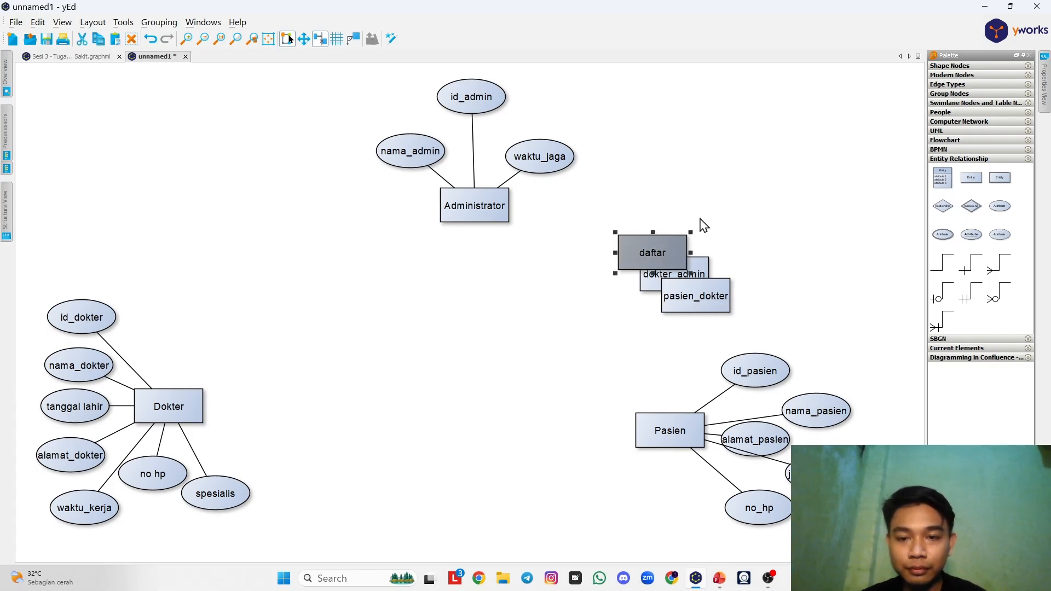
drag(657, 252, 720, 205)
click(680, 272)
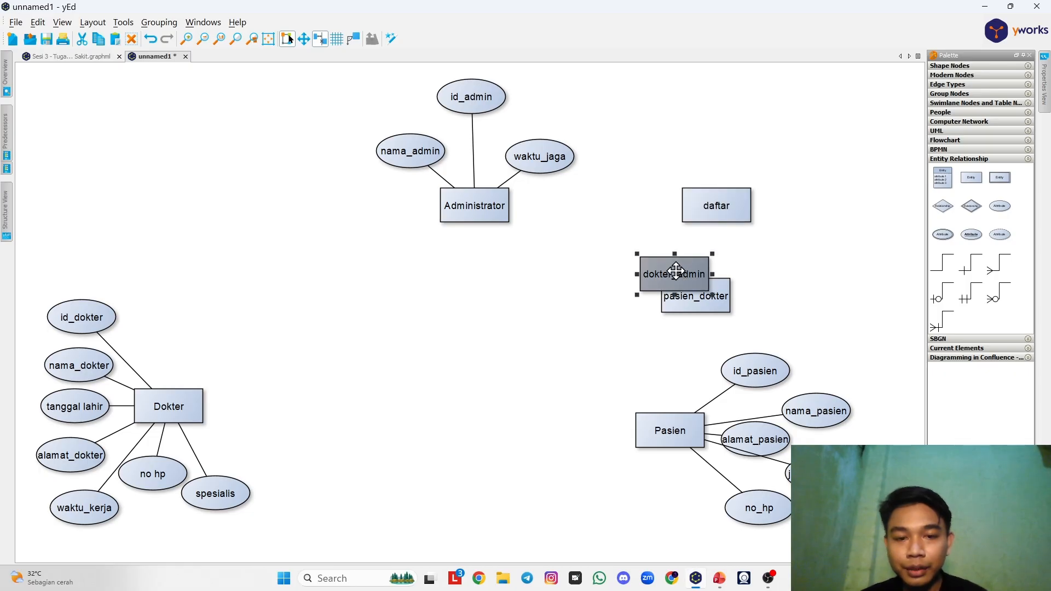
drag(678, 271, 170, 205)
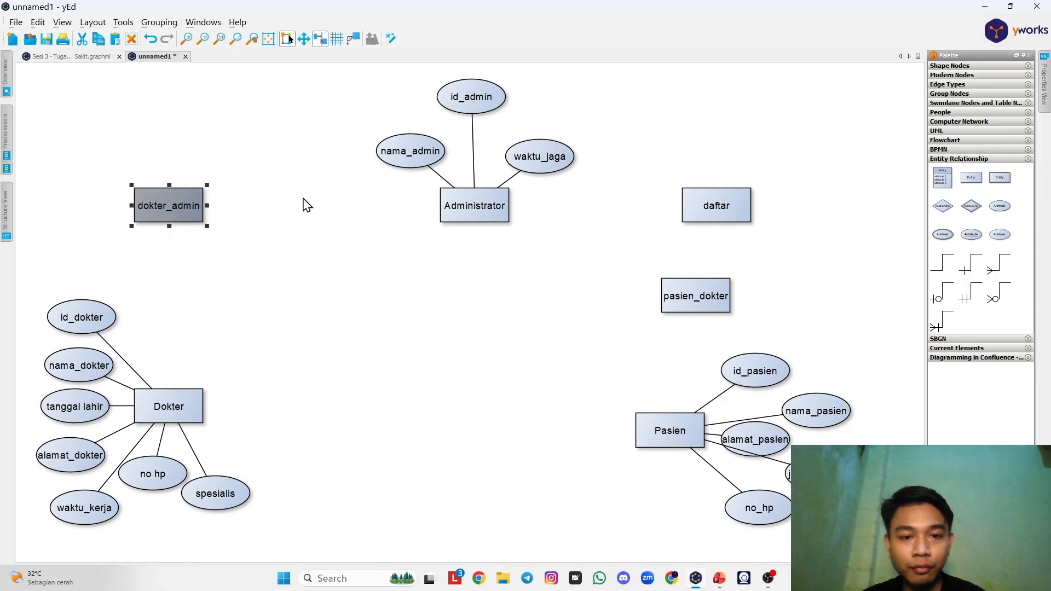
click(697, 199)
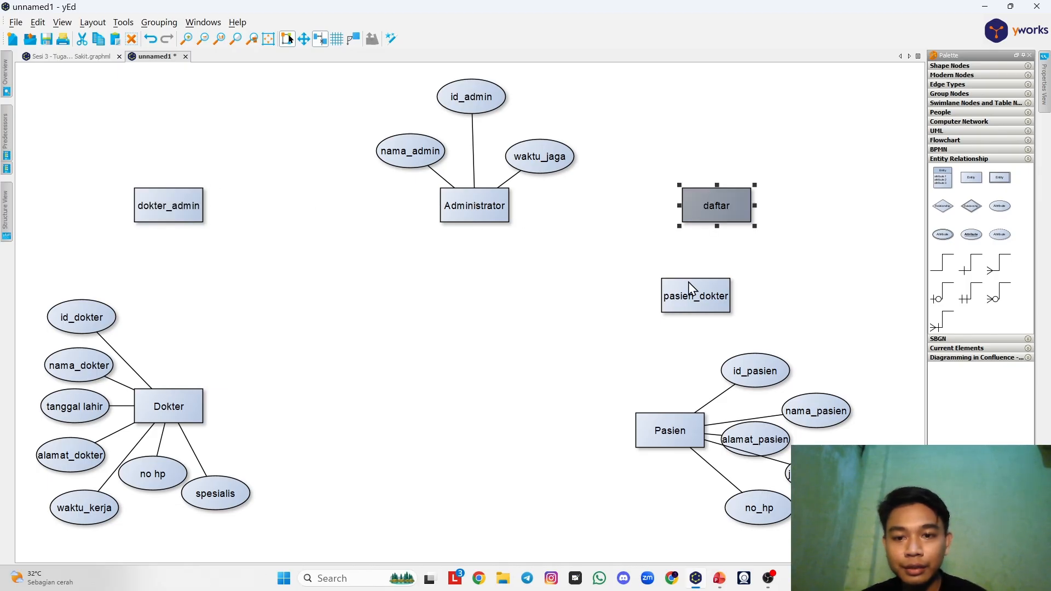
drag(691, 294, 469, 427)
click(713, 207)
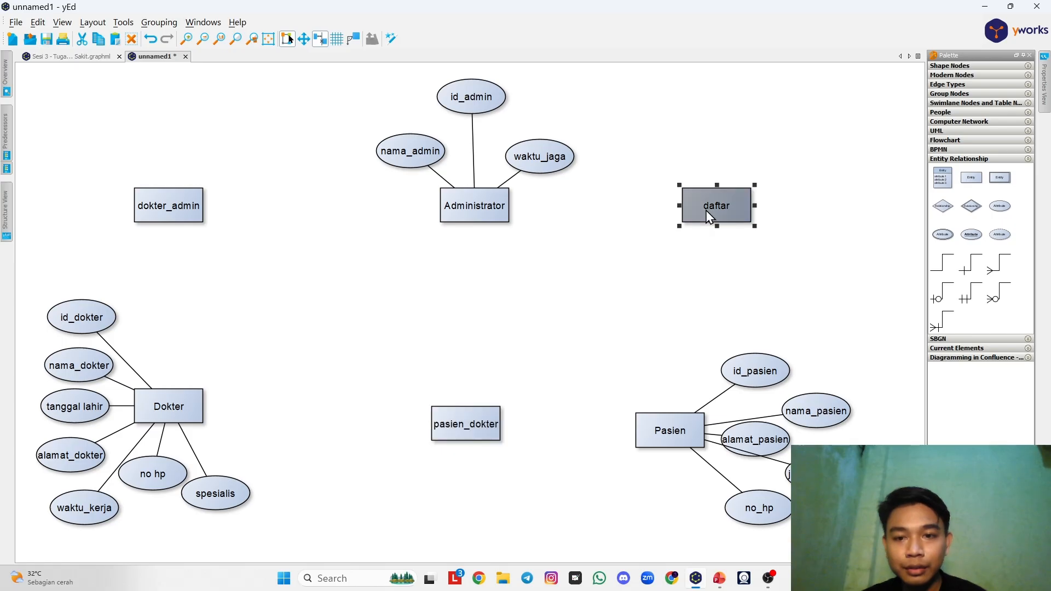
drag(713, 207, 697, 211)
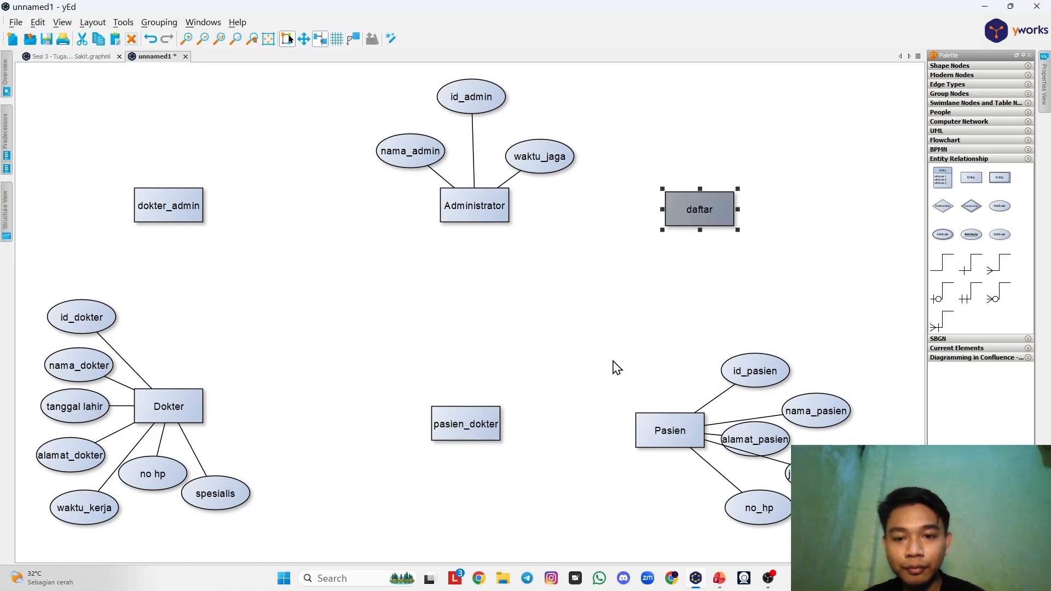
Step: Shift the Pasien entity with all its attributes slightly right so it lines up below daftar
drag(597, 323, 879, 537)
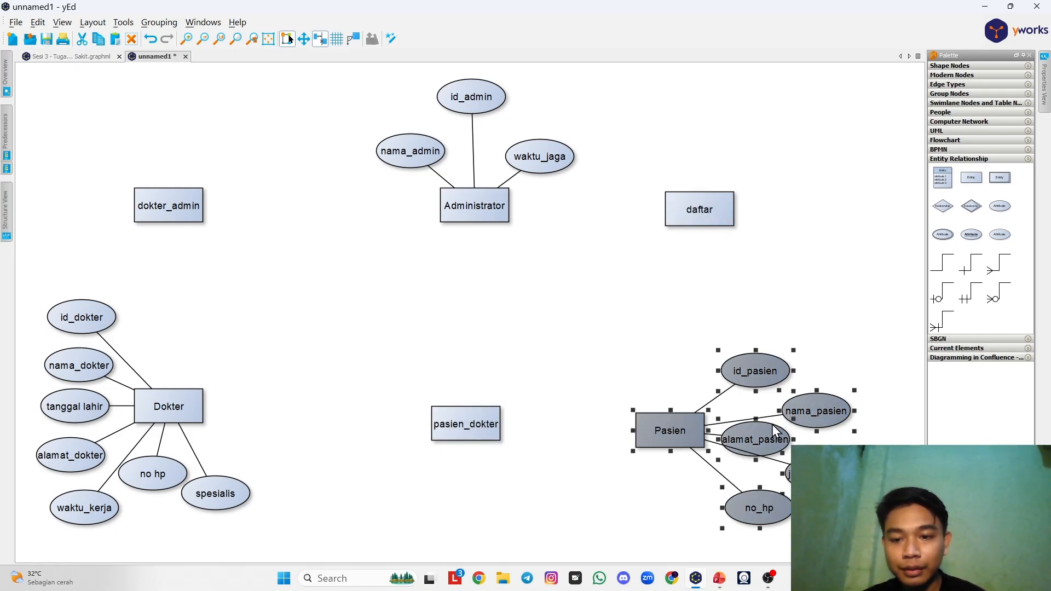
drag(771, 428, 806, 427)
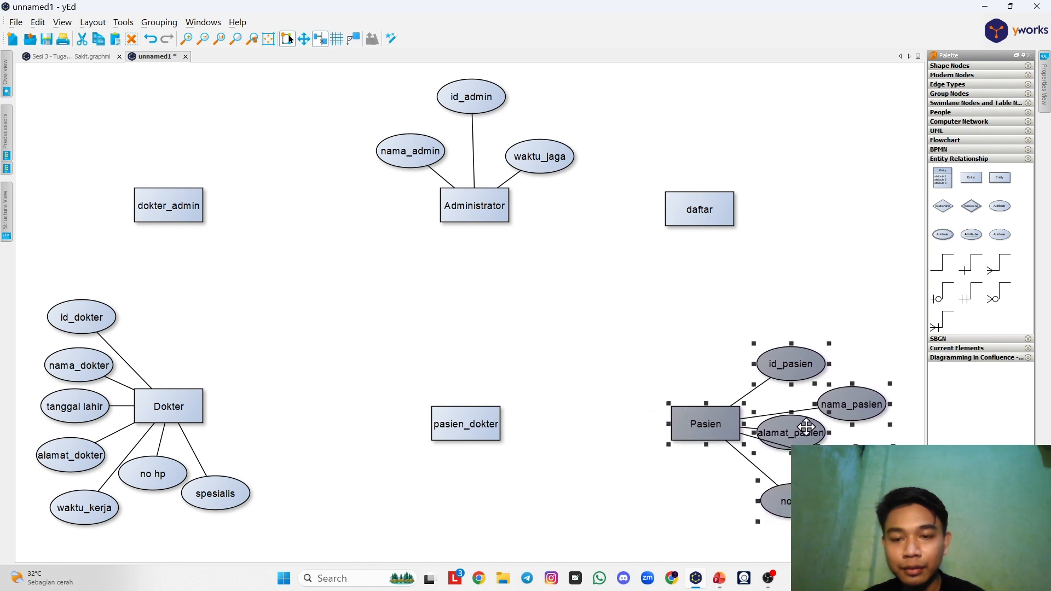
click(824, 229)
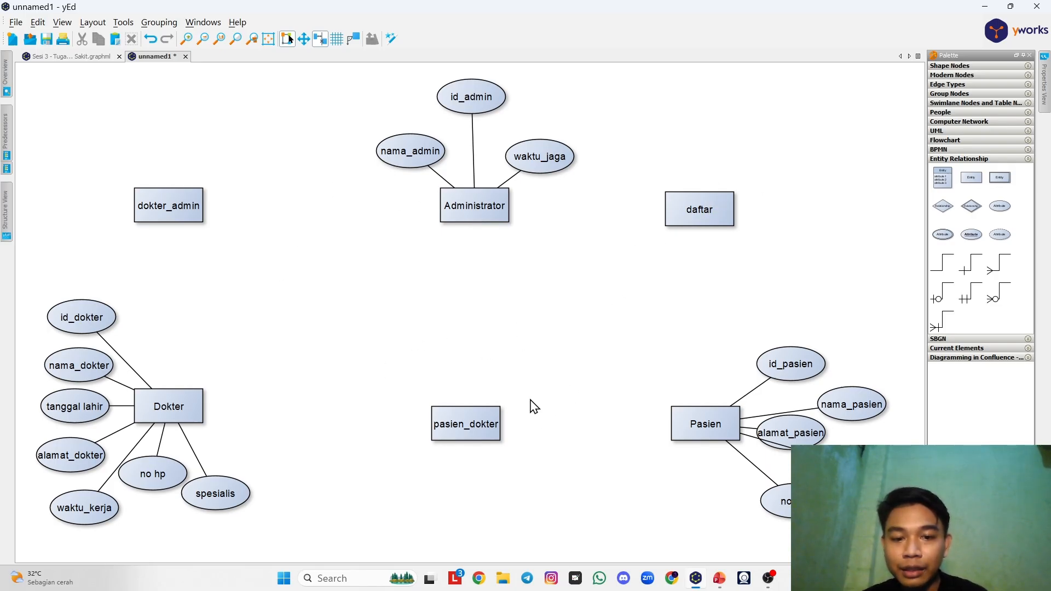
Step: Check the daftar attributes on the slide, and place three attribute ellipses above and beside the daftar entity
click(714, 224)
key(alt+Tab)
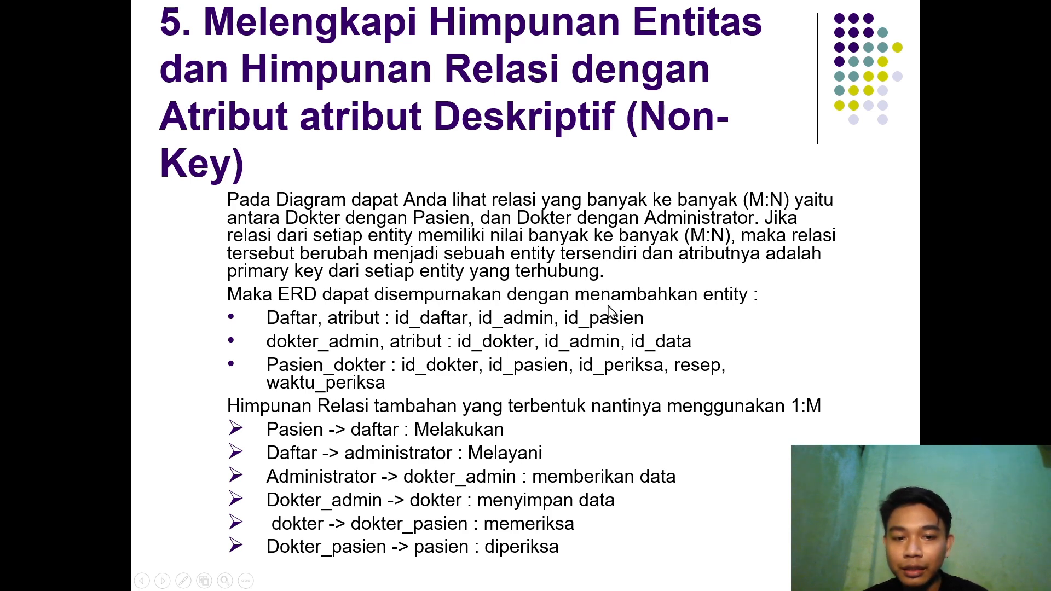
key(alt+Tab)
click(776, 270)
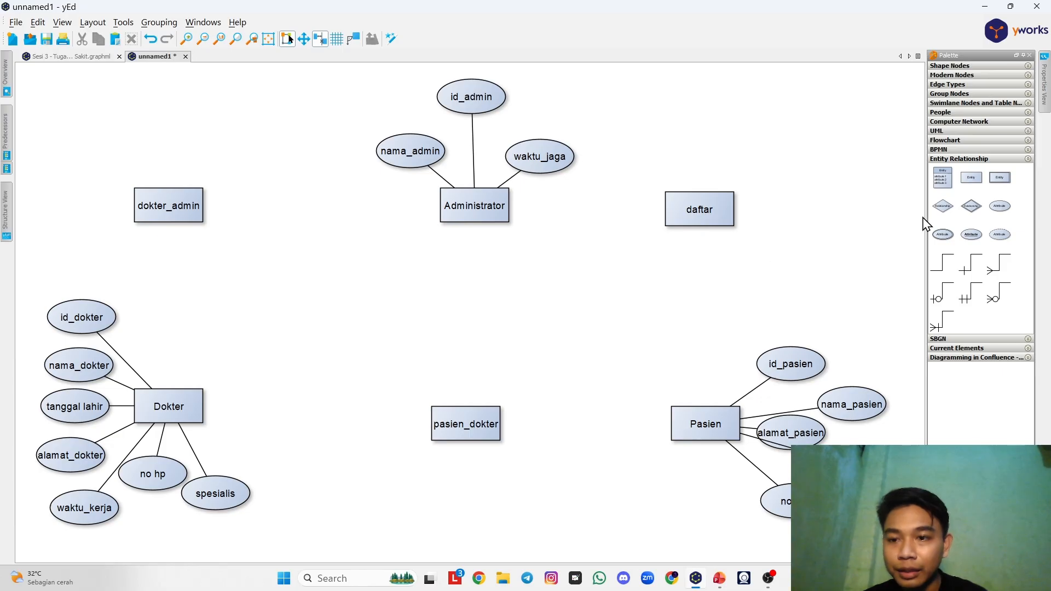
click(1001, 213)
drag(1001, 213, 796, 202)
click(695, 140)
key(ctrl+c)
key(ctrl+v)
key(ctrl+v)
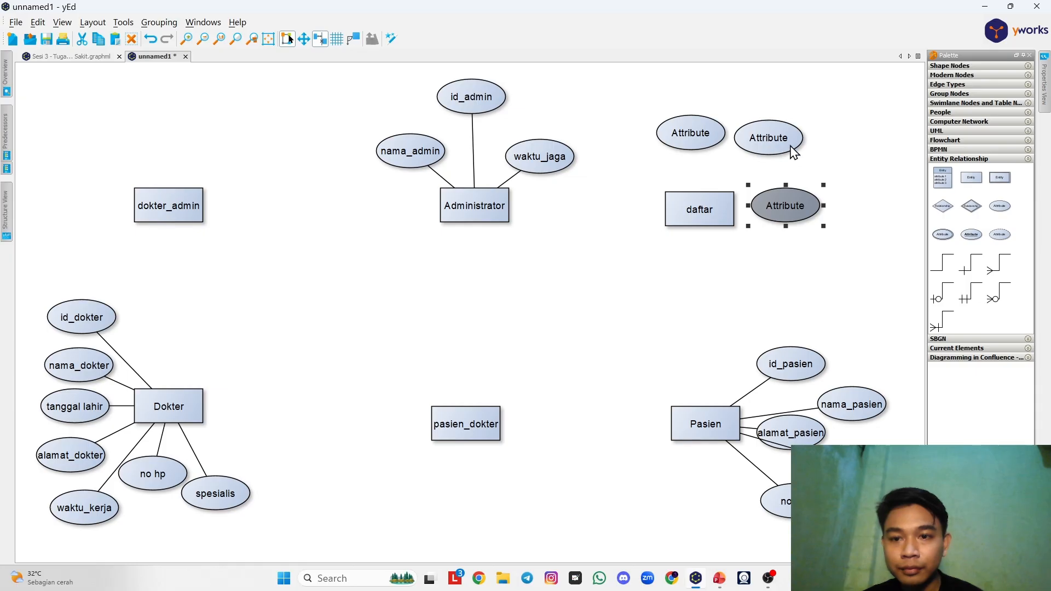
Step: Align the two upper attribute ellipses, placing one directly above daftar and the other above the ellipse beside it
click(780, 138)
drag(780, 136, 797, 155)
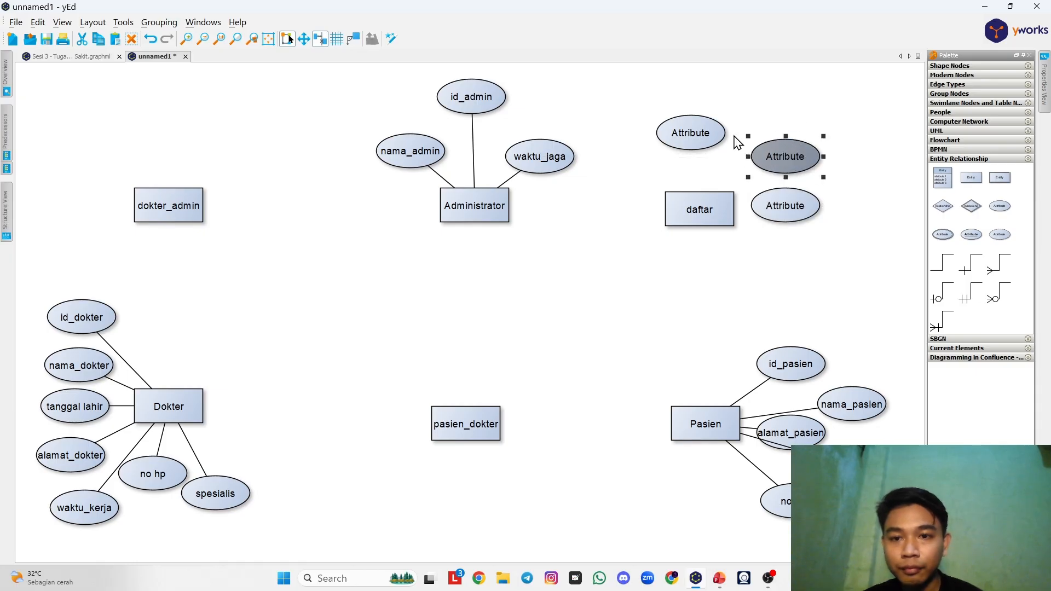
click(699, 133)
drag(699, 133, 706, 143)
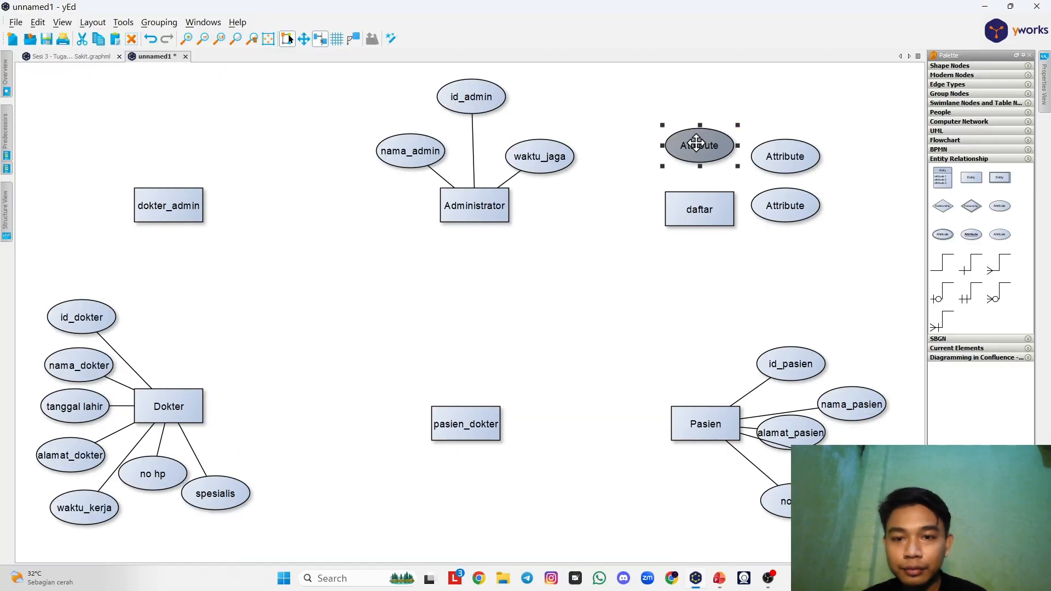
Step: Name the attribute ellipse directly above daftar id_daftar
double_click(697, 142)
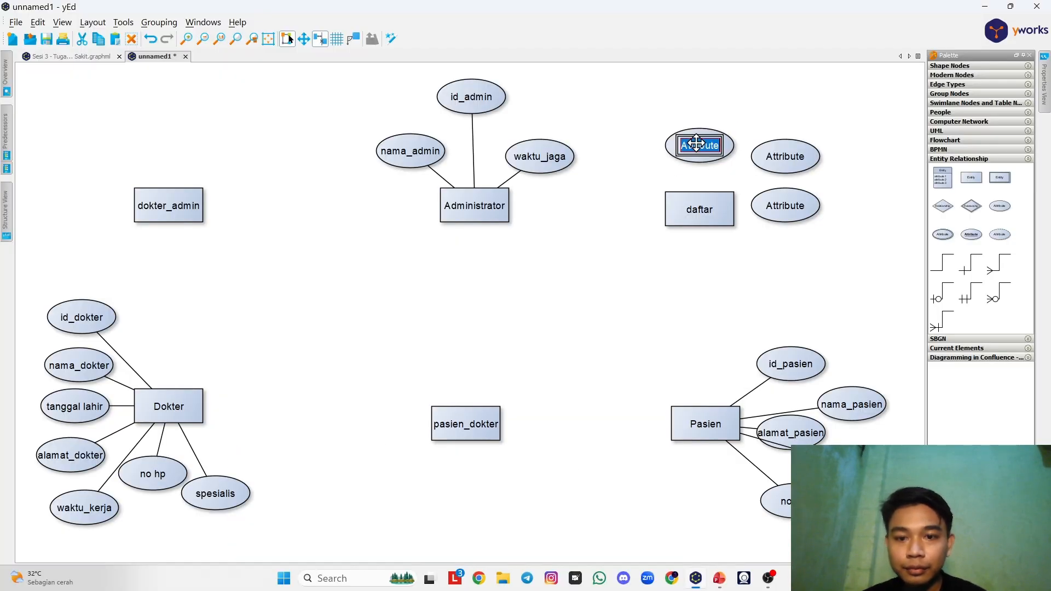
text(id_dokter)
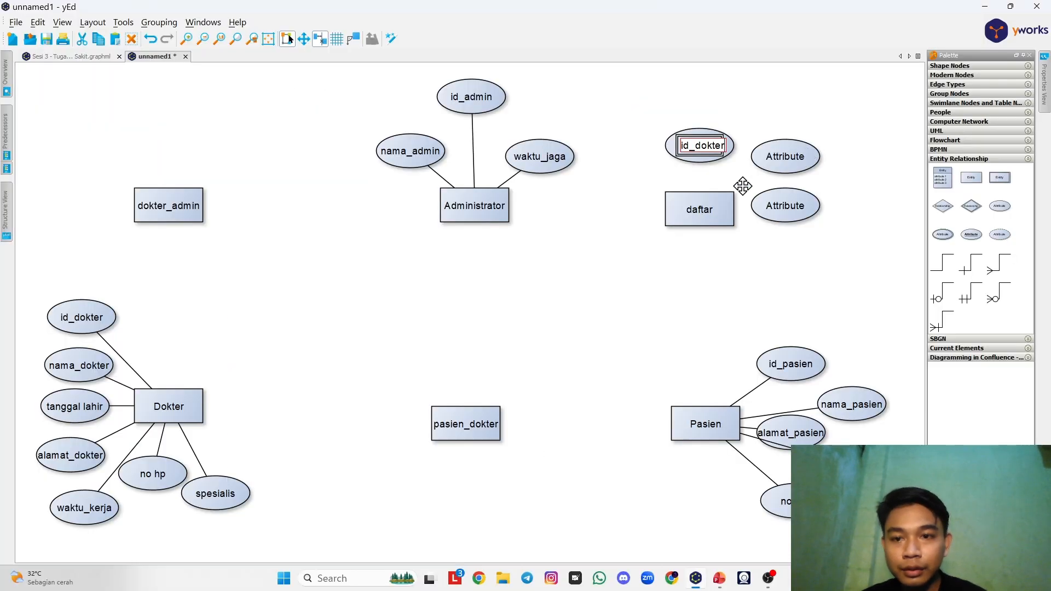
key(BackSpace)
key(BackSpace)
key(BackSpace)
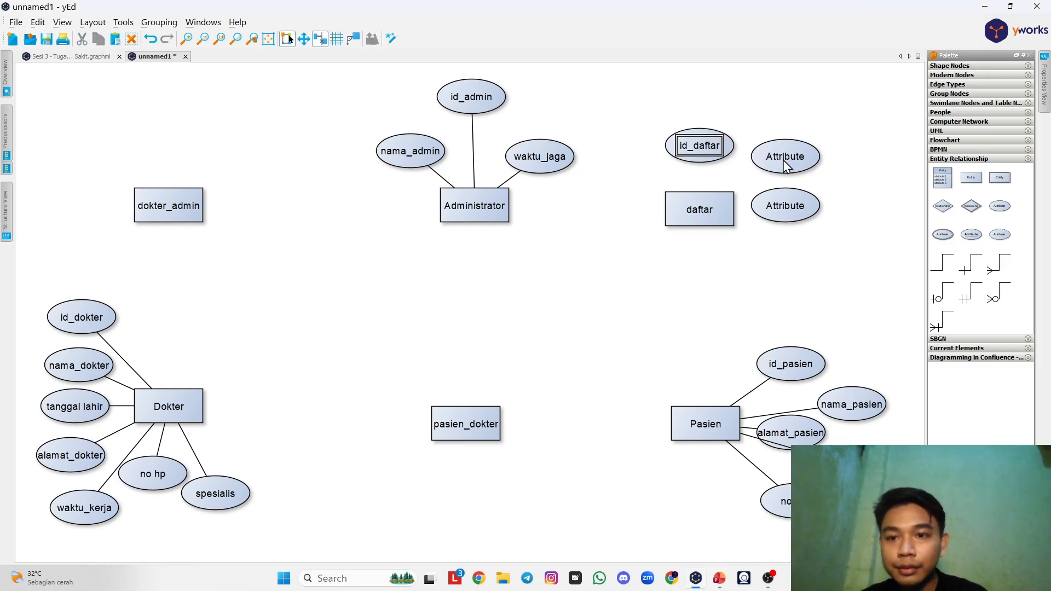
Step: Name the other two daftar attribute ellipses id_admin and id_pasien, from upper to lower
double_click(786, 159)
text(id_admin)
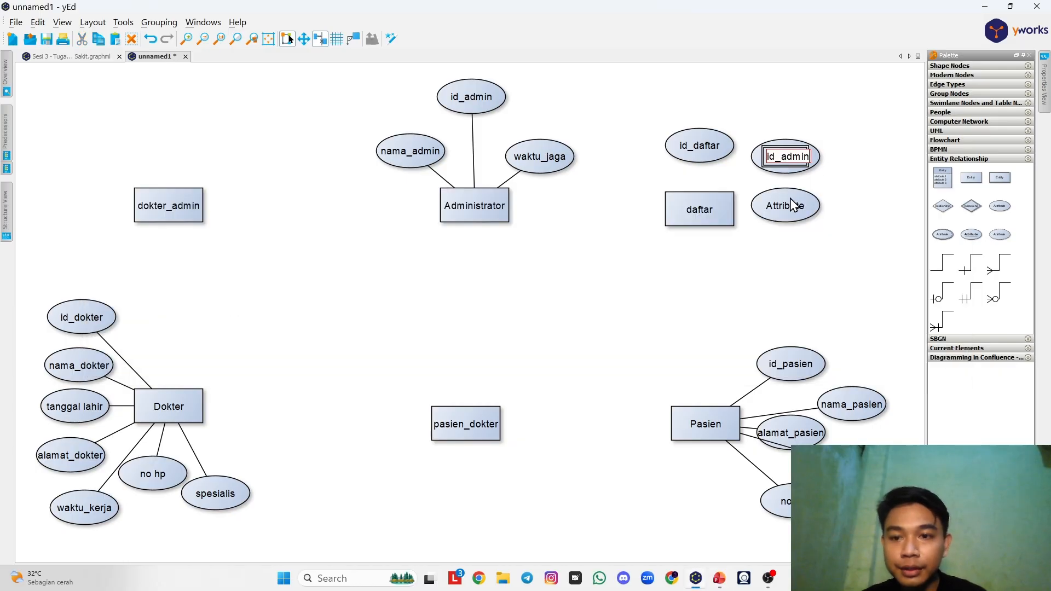
click(793, 205)
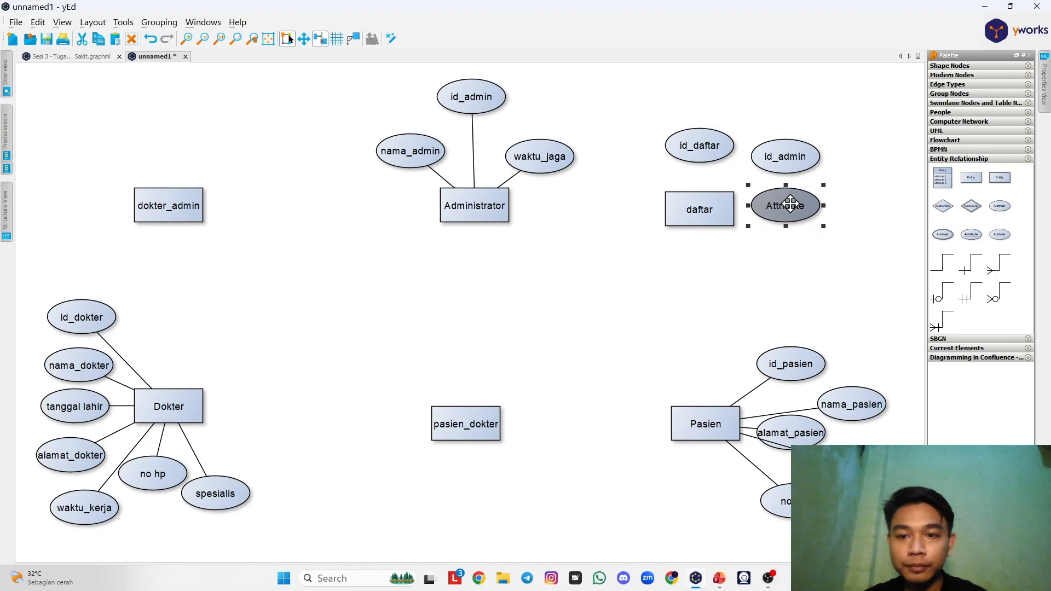
double_click(791, 203)
text(ide)
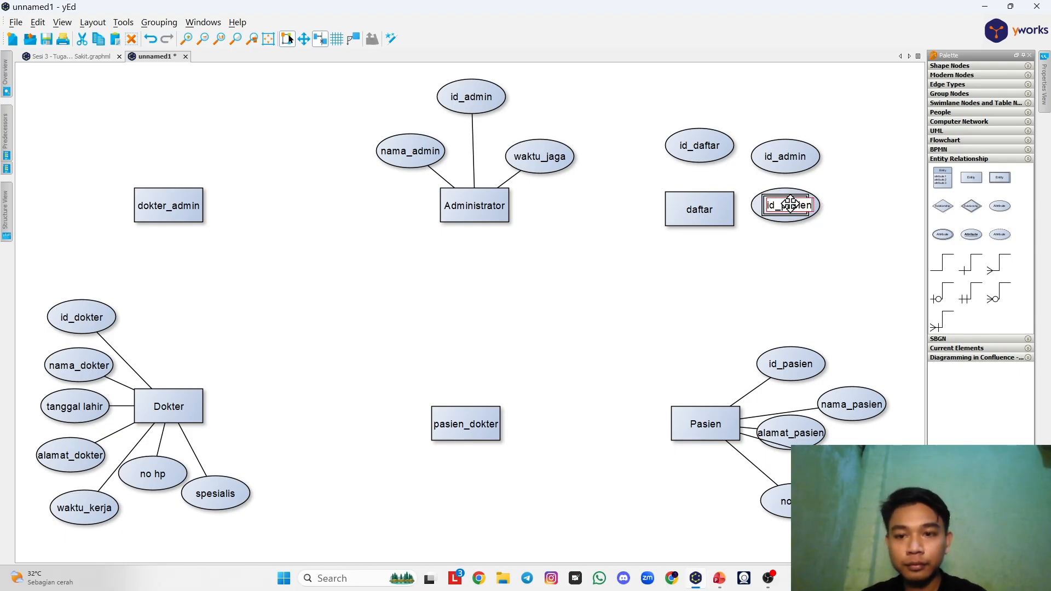
click(740, 287)
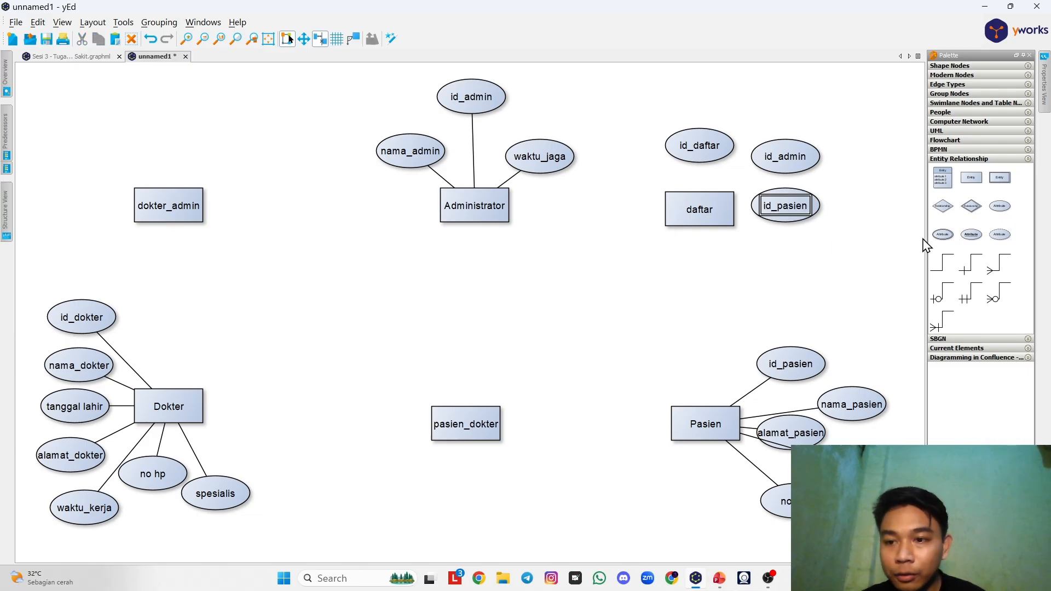
Step: Connect the id_daftar, id_admin and id_pasien attributes to the daftar entity with plain lines
drag(942, 268, 707, 154)
click(707, 210)
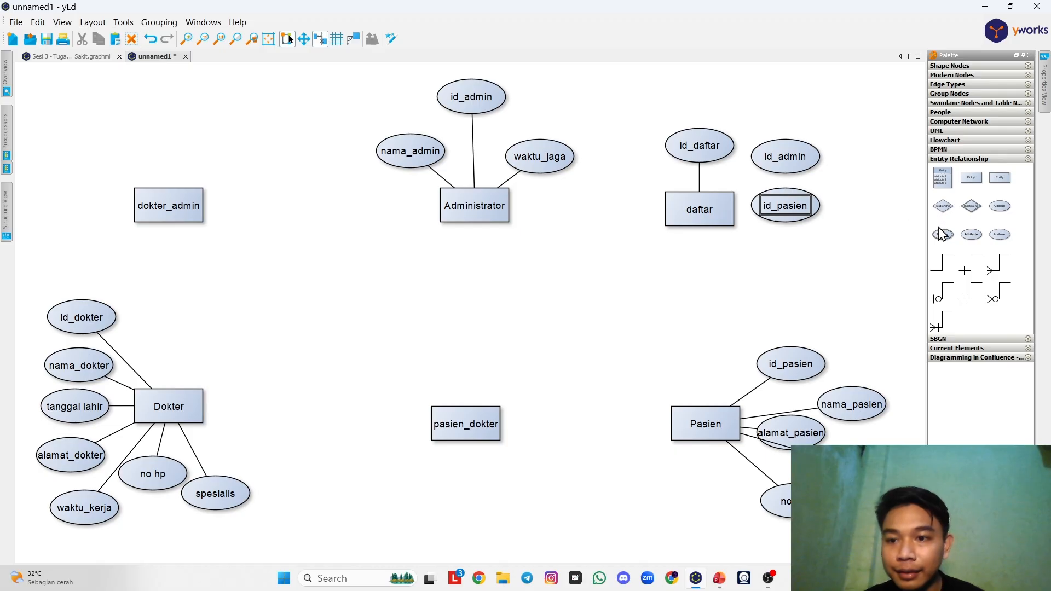
drag(835, 168, 785, 156)
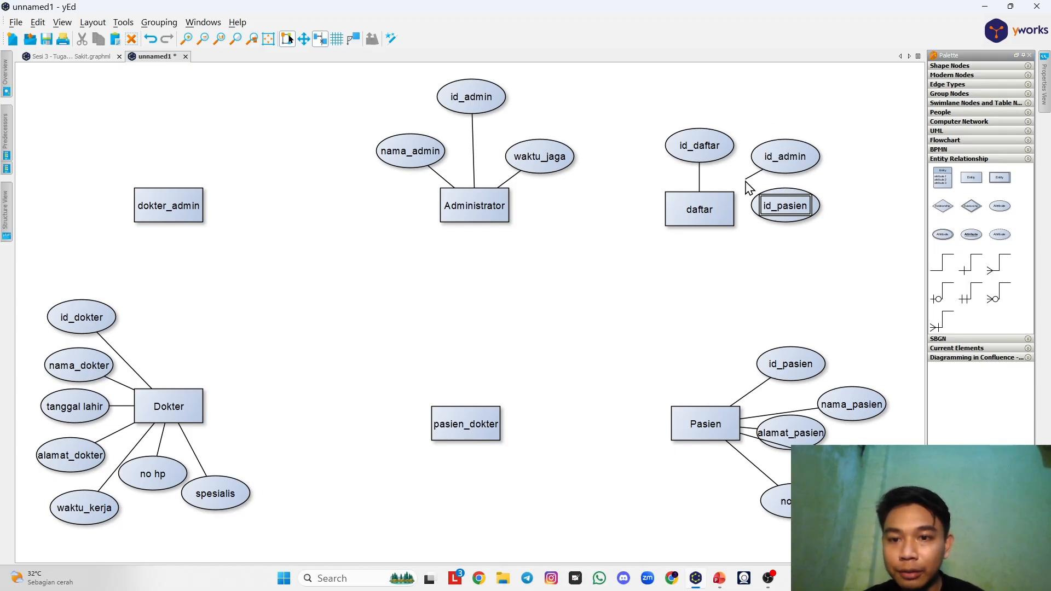
click(717, 208)
drag(947, 274, 784, 197)
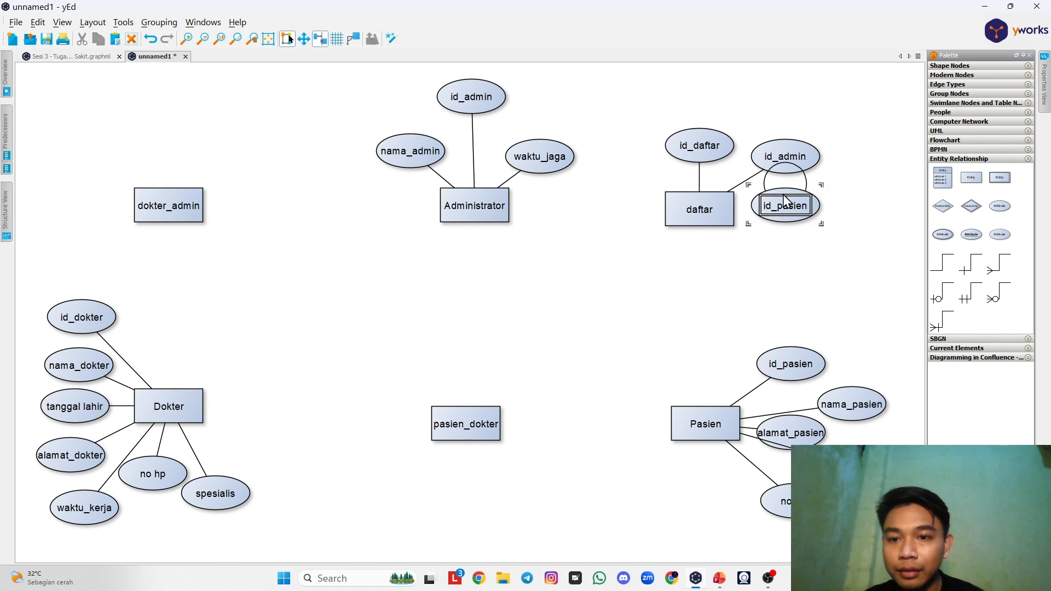
click(725, 210)
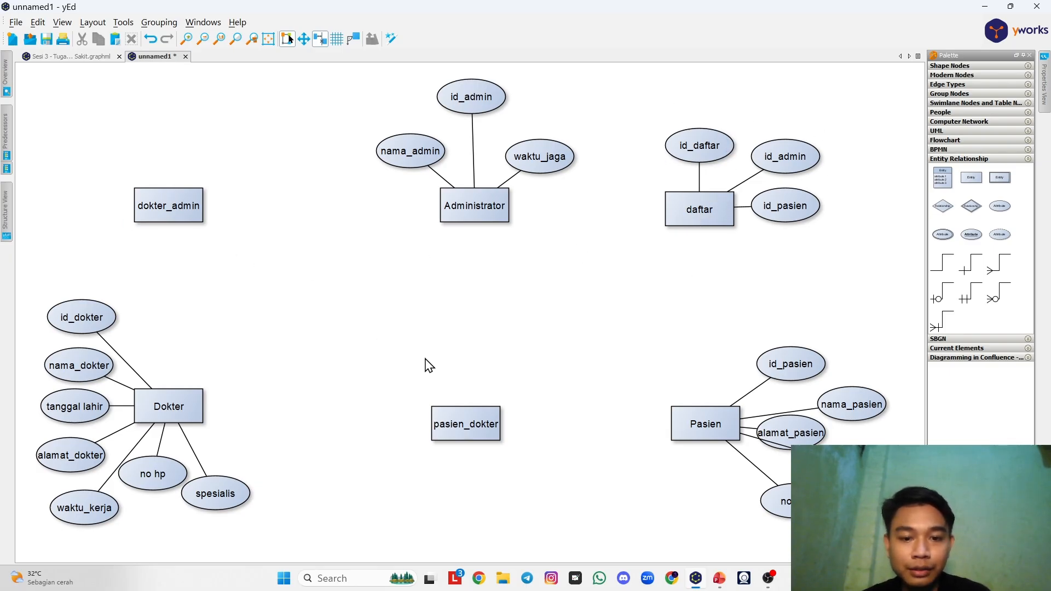
Step: Check the remaining entities' attributes on the slide, and place three copies of daftar's id_pasien ellipse below pasien_dokter
key(alt+Tab)
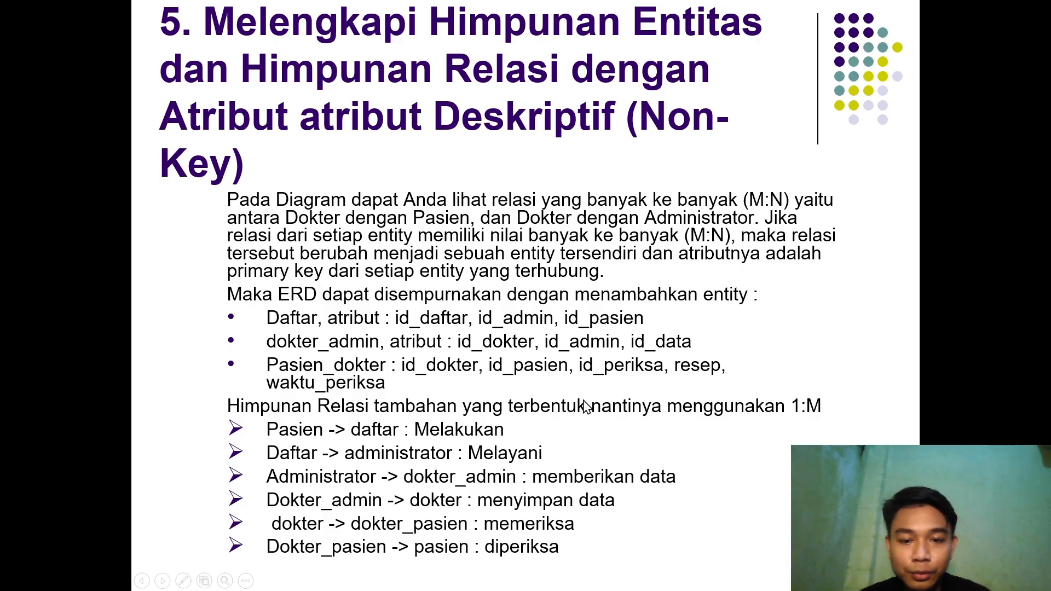
key(alt+Tab)
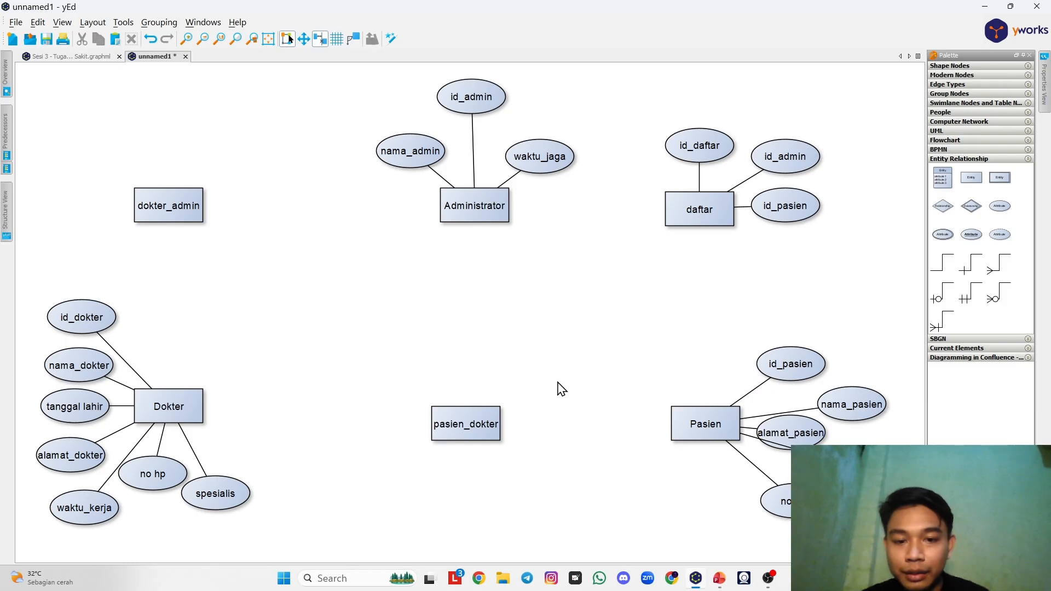
click(788, 222)
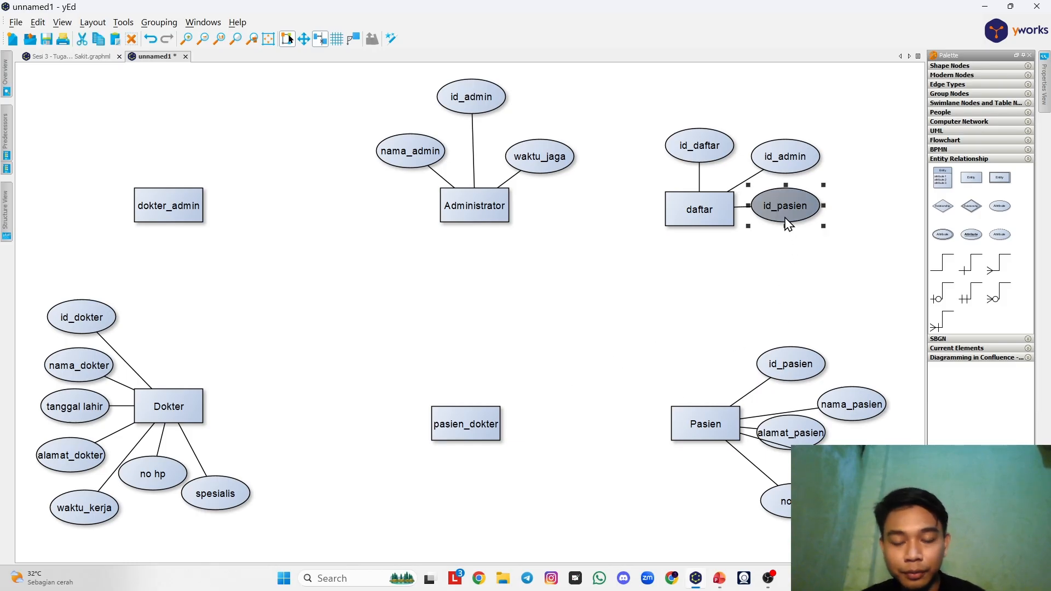
key(ctrl+c)
key(ctrl+v)
drag(798, 234, 406, 495)
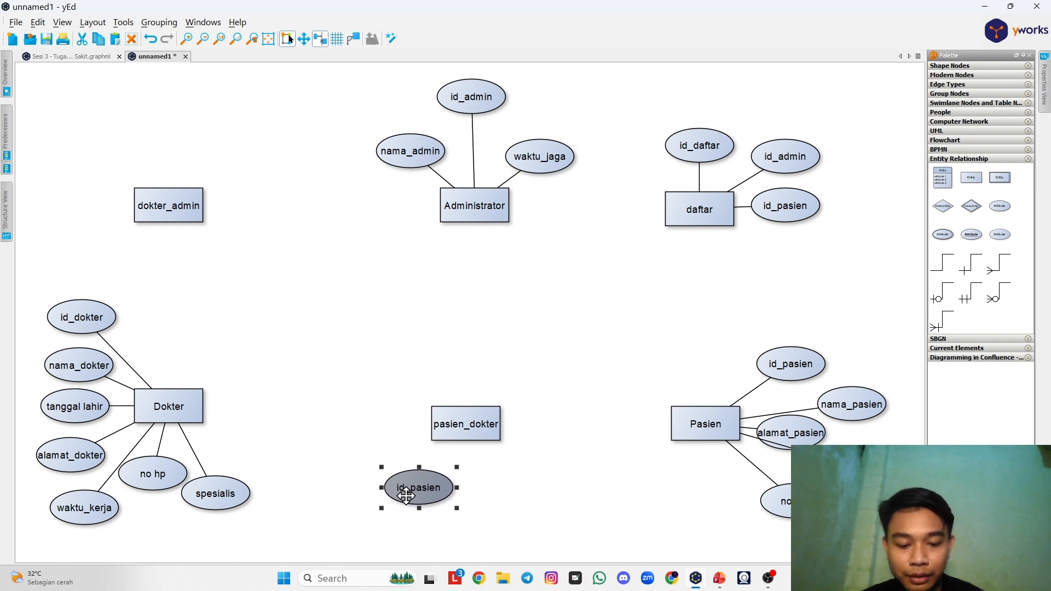
key(ctrl+v)
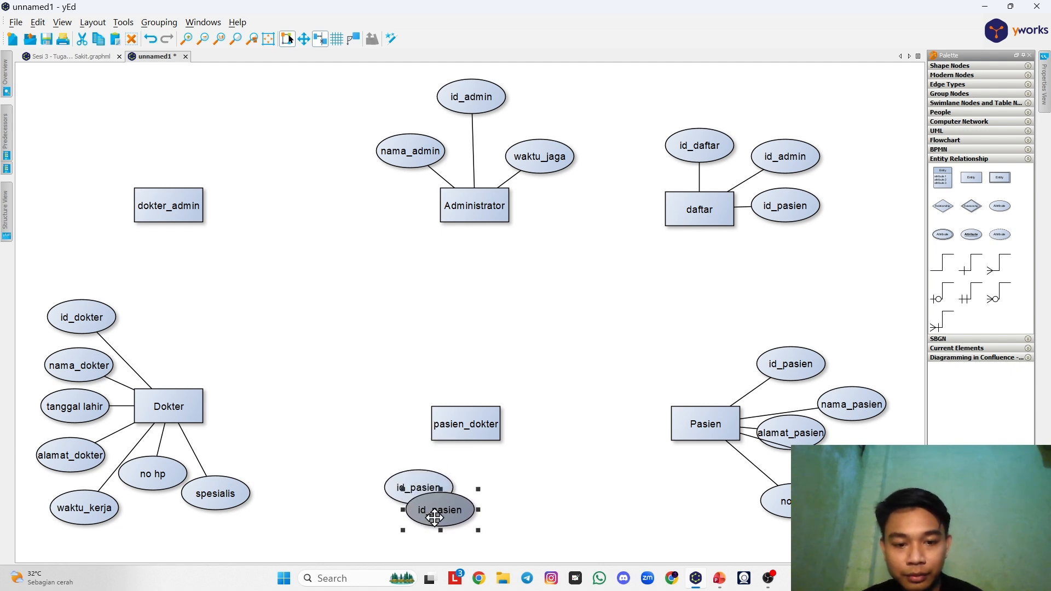
drag(436, 514, 505, 494)
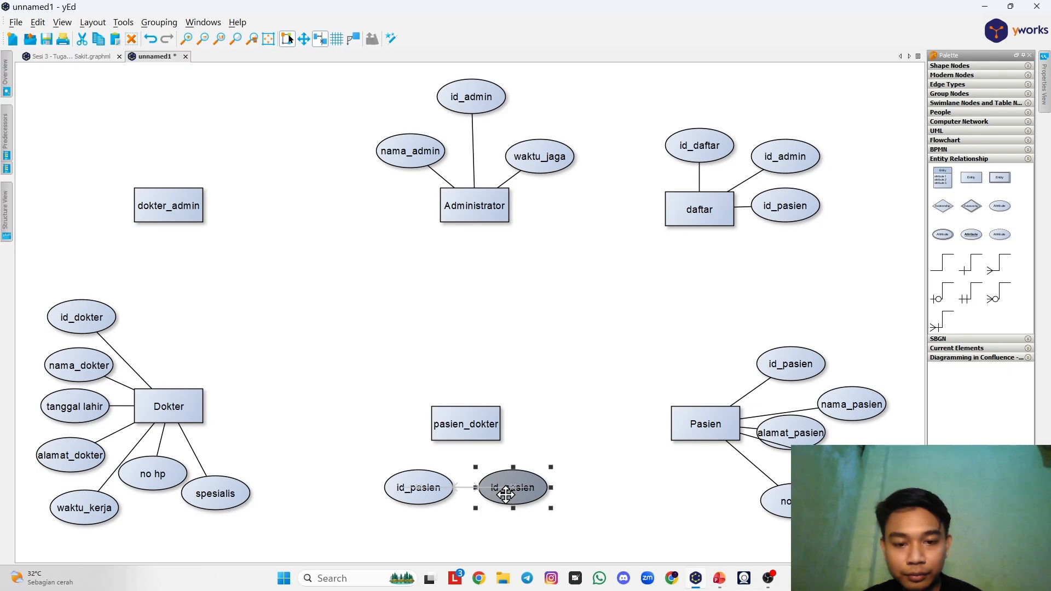
key(ctrl+v)
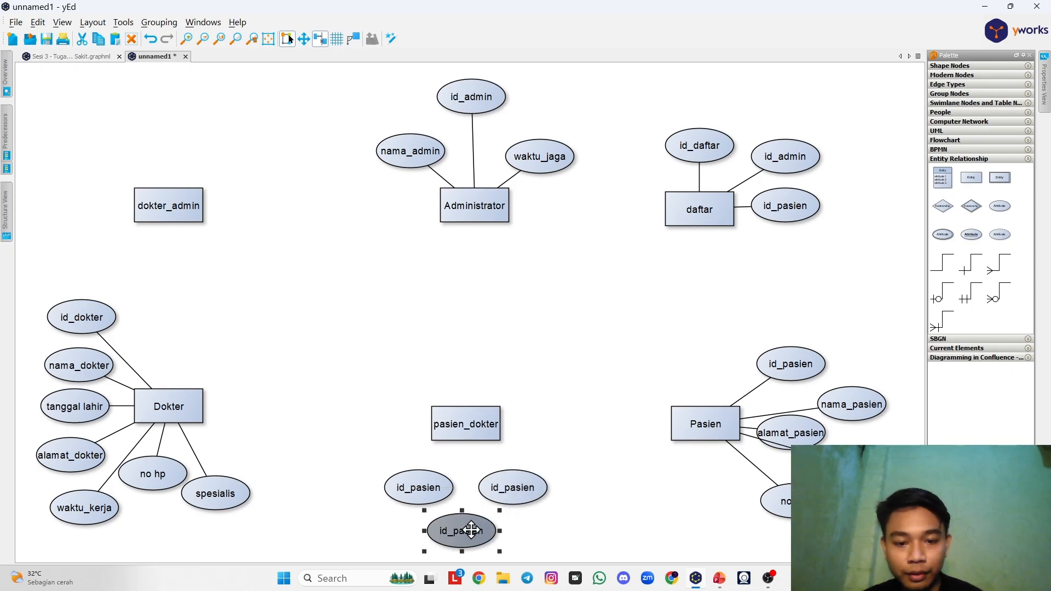
Step: Place two more copies of the id_pasien ellipse side by side above the pasien_dokter entity
drag(474, 530, 425, 351)
key(ctrl+v)
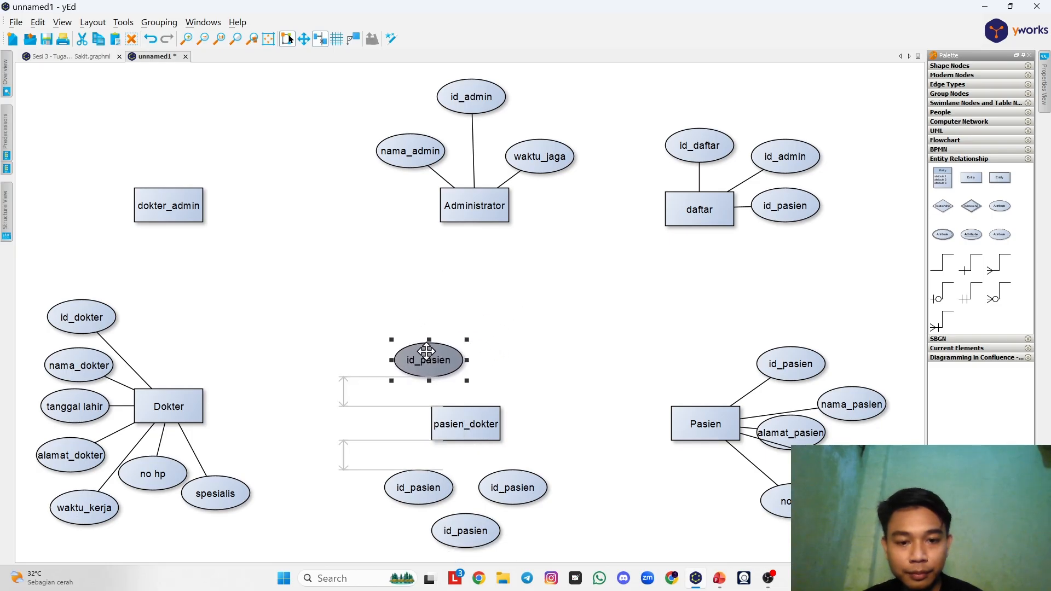
key(ctrl+v)
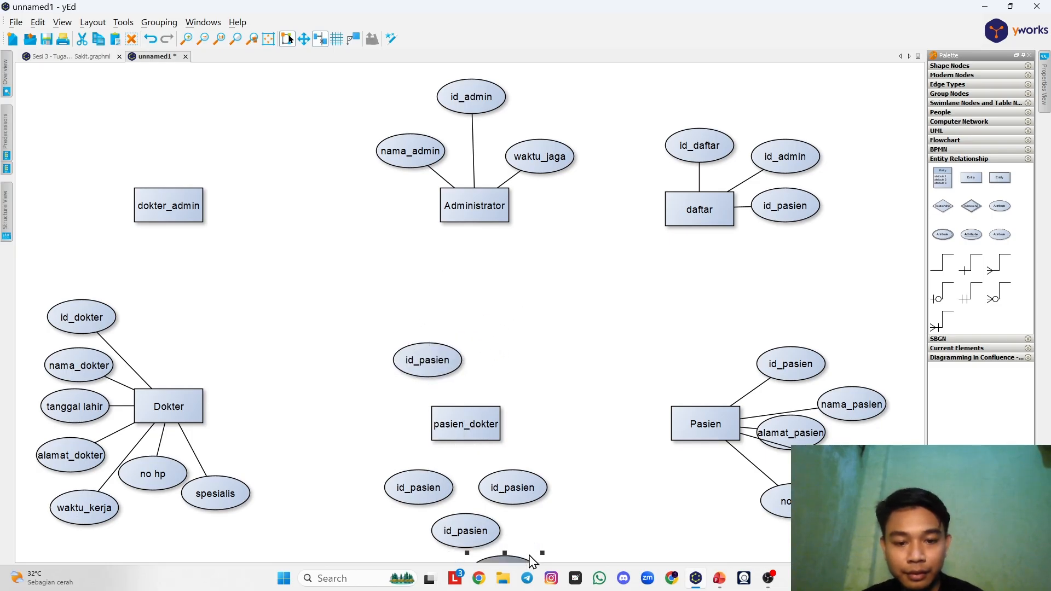
drag(511, 561, 530, 345)
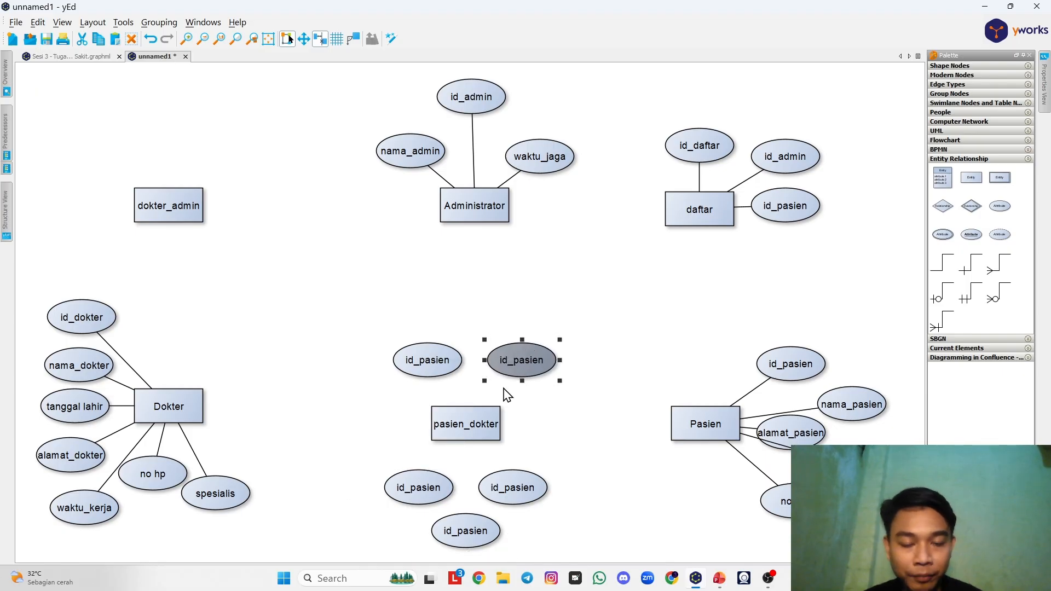
Step: Check the pasien_dokter attributes on the slide, and rename the ellipse above and left of that entity id_dokter
key(alt+Tab)
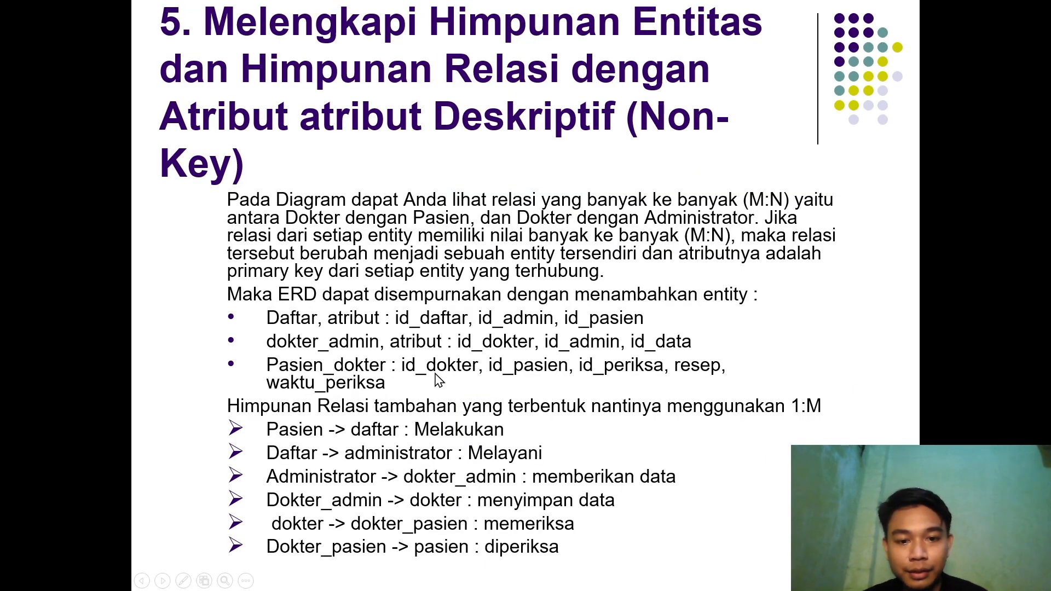
key(alt+Tab)
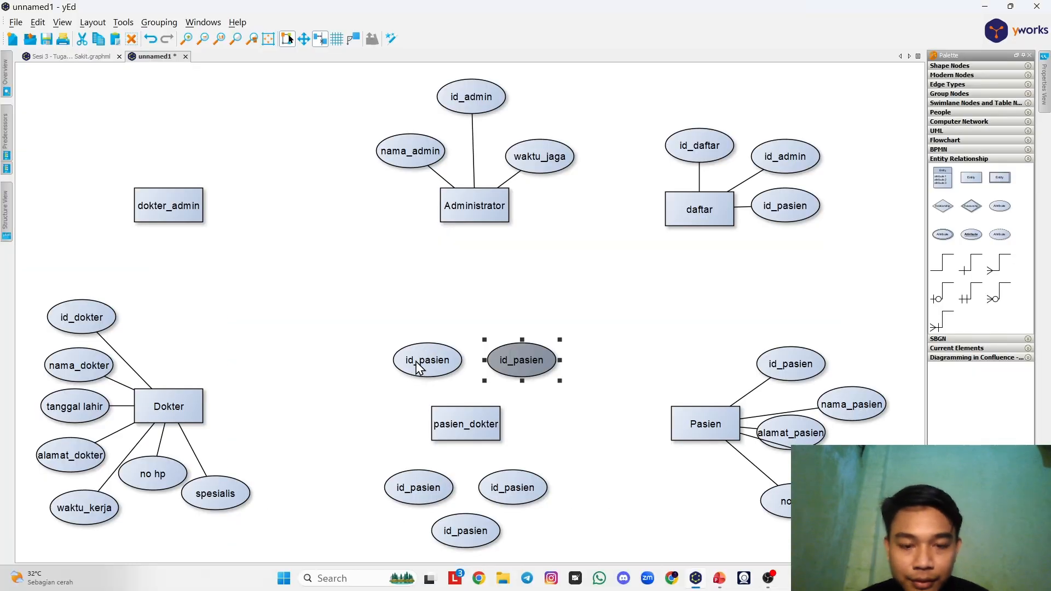
click(418, 366)
double_click(419, 366)
text(id)dokter)
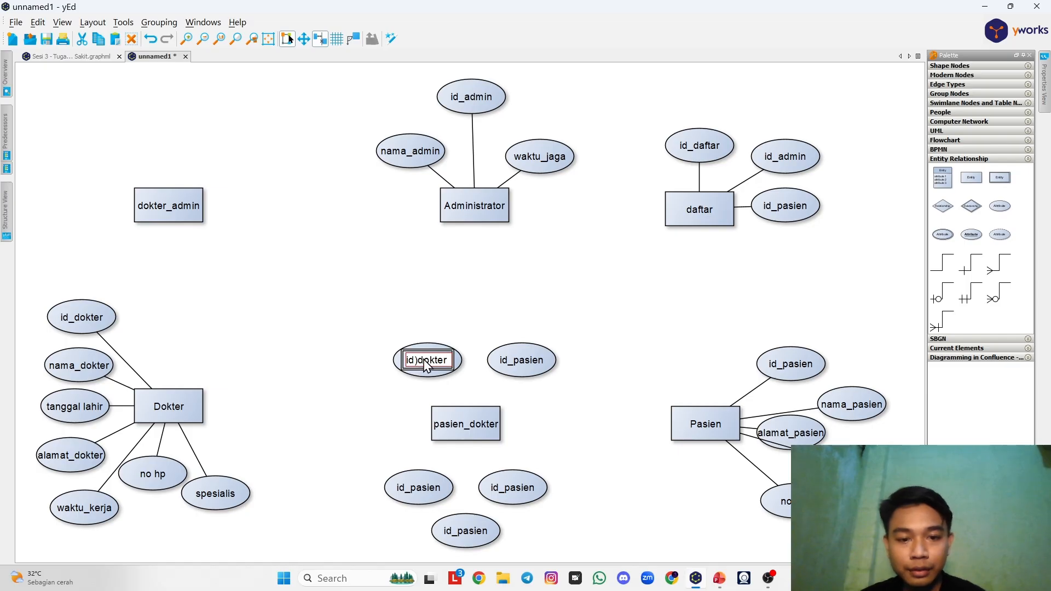
key(BackSpace)
key(BackSpace)
key(BackSpace)
key(BackSpace)
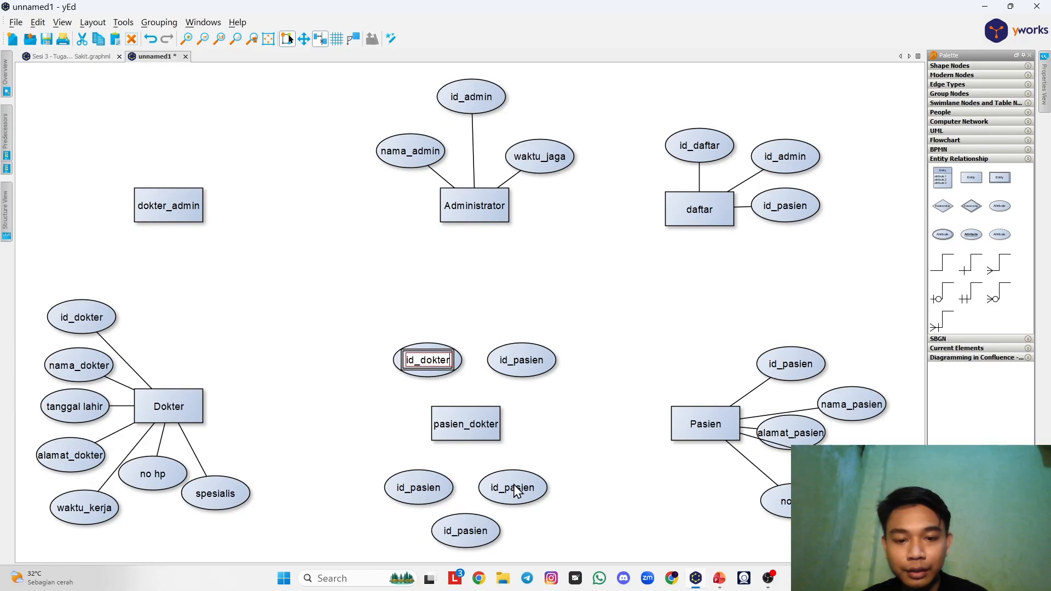
Step: Rename the ellipses below pasien_dokter: id_periksa on the right, resep at the bottom centre and waktu_periksa on the left
double_click(515, 489)
text(id)
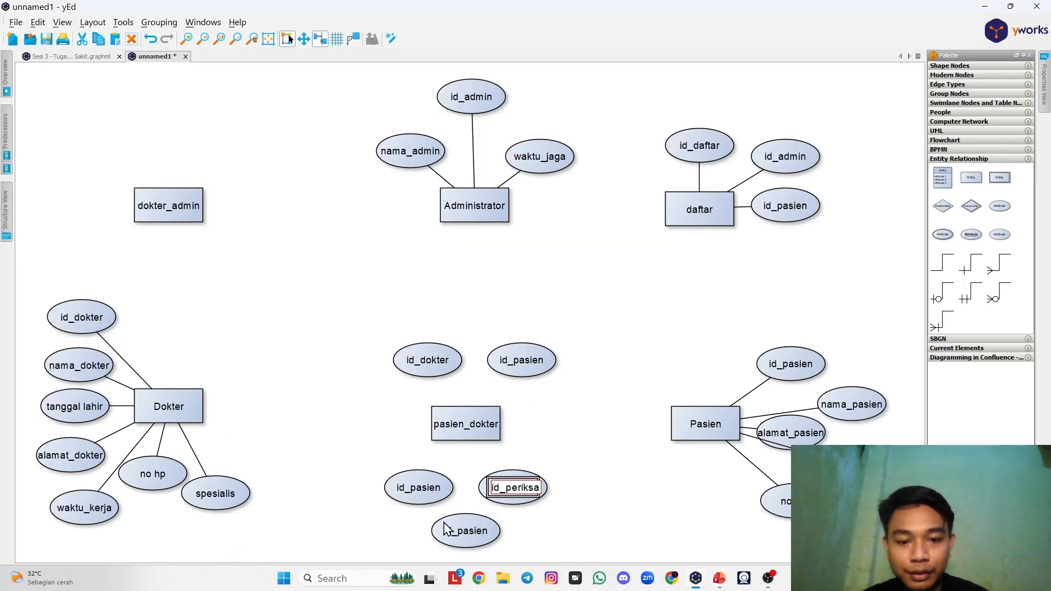
double_click(456, 538)
text(rese)
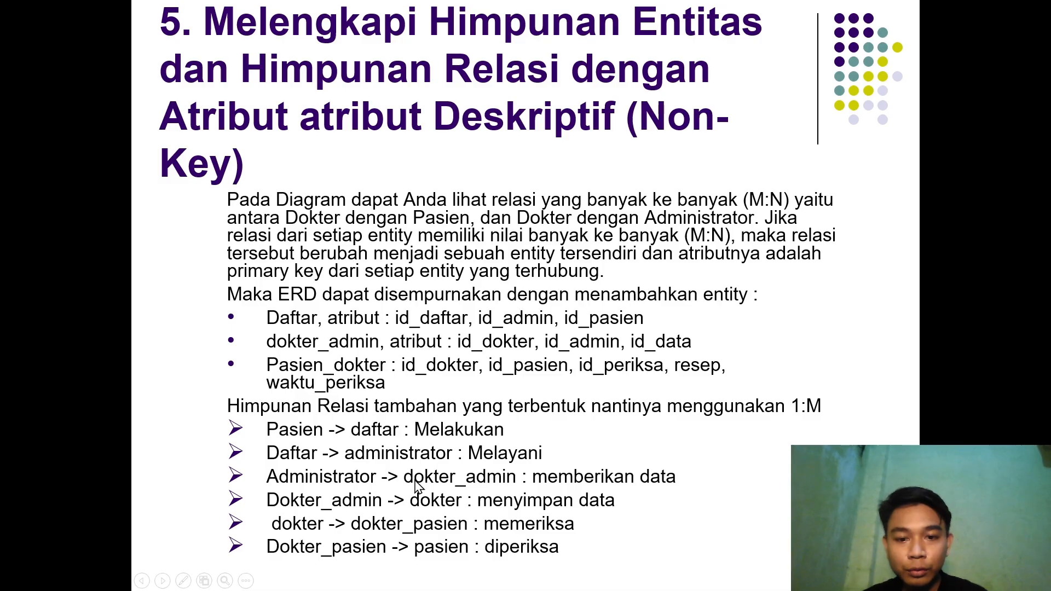
text(p)
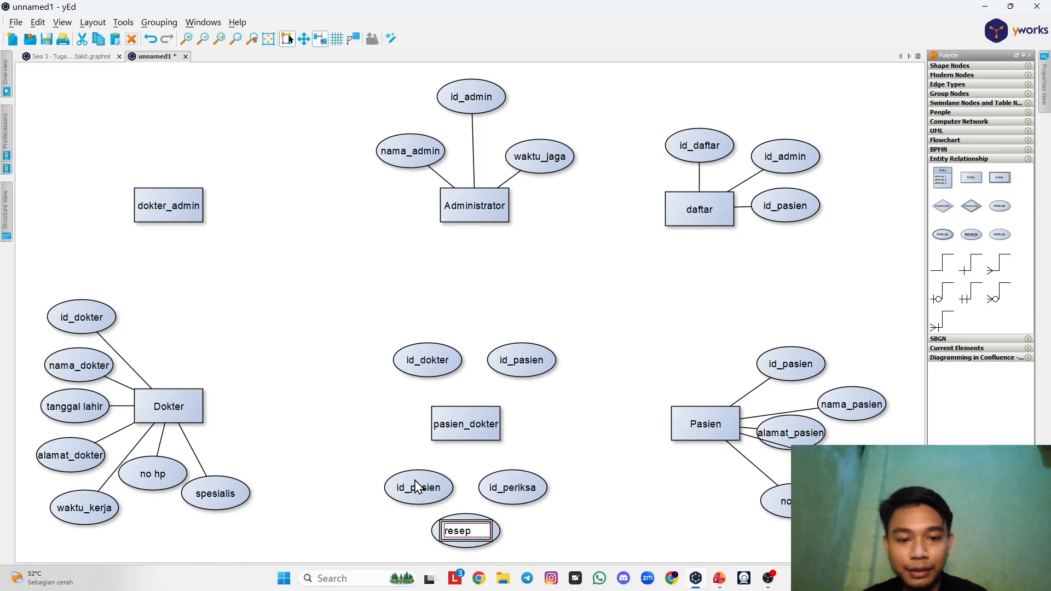
click(416, 486)
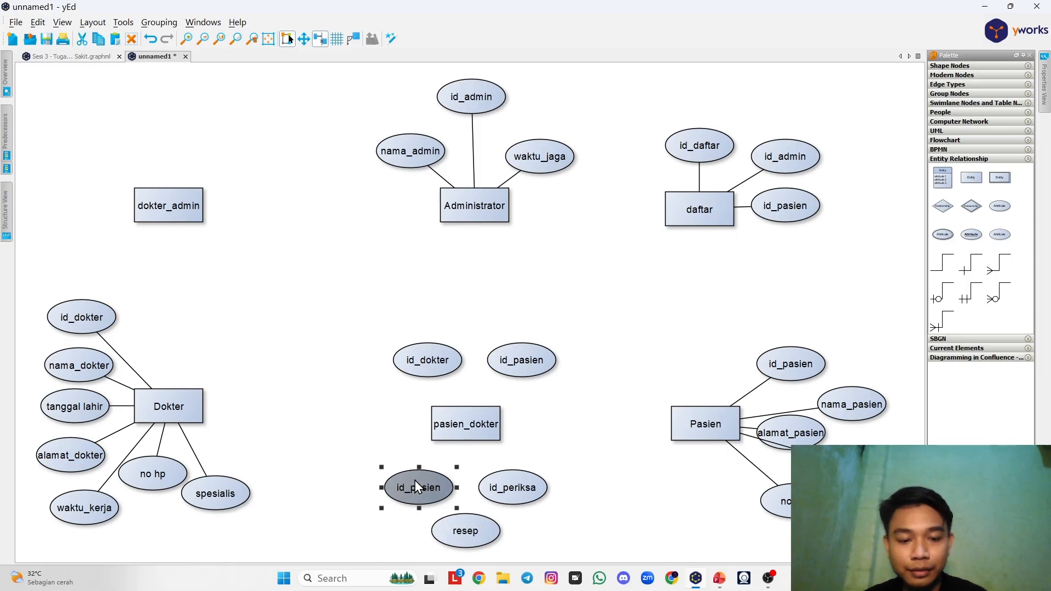
key(F2)
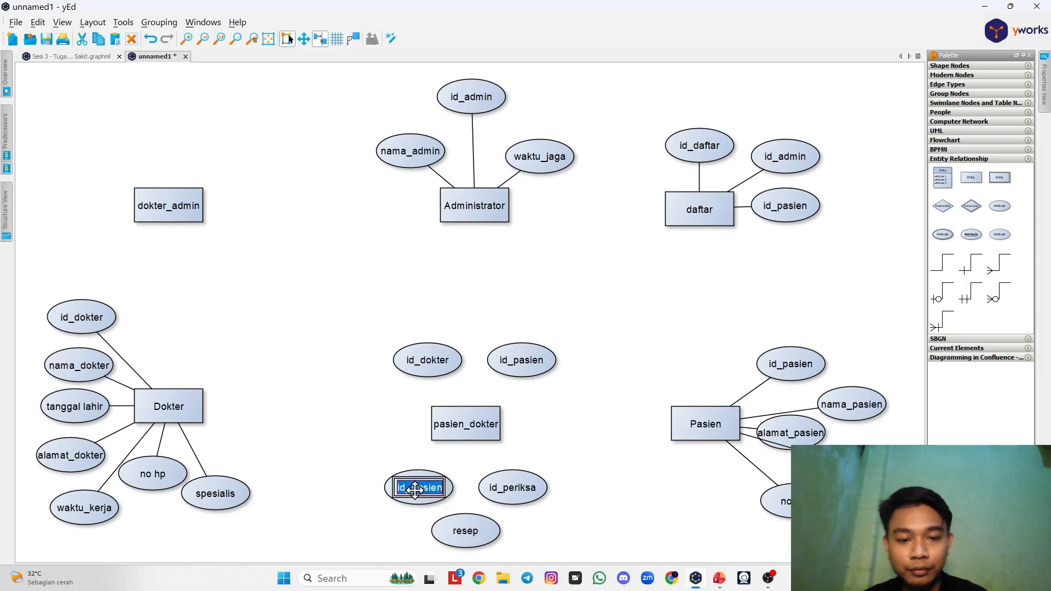
text(waktu_periksa)
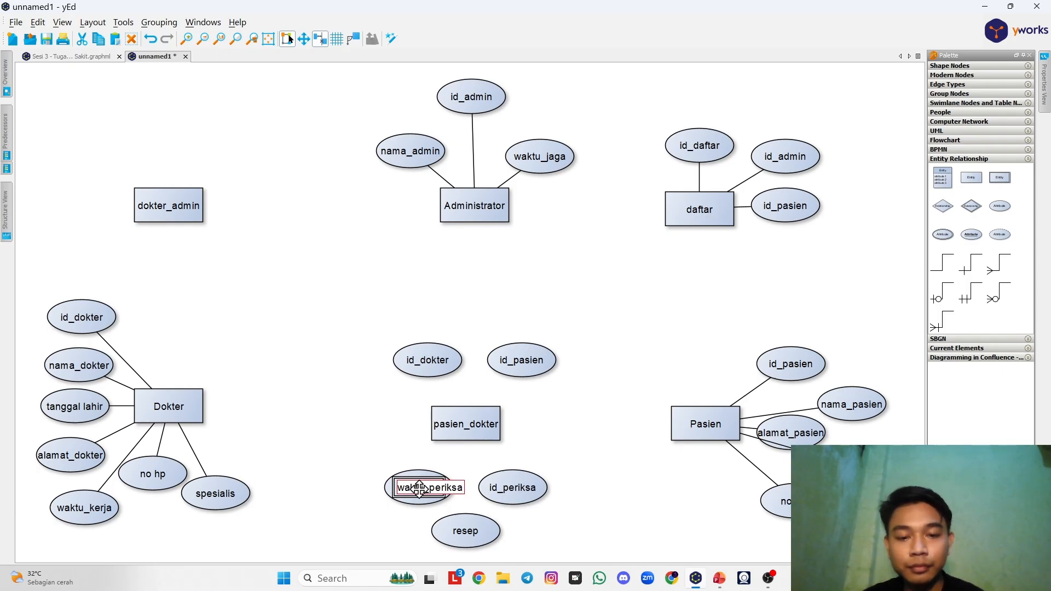
key(Return)
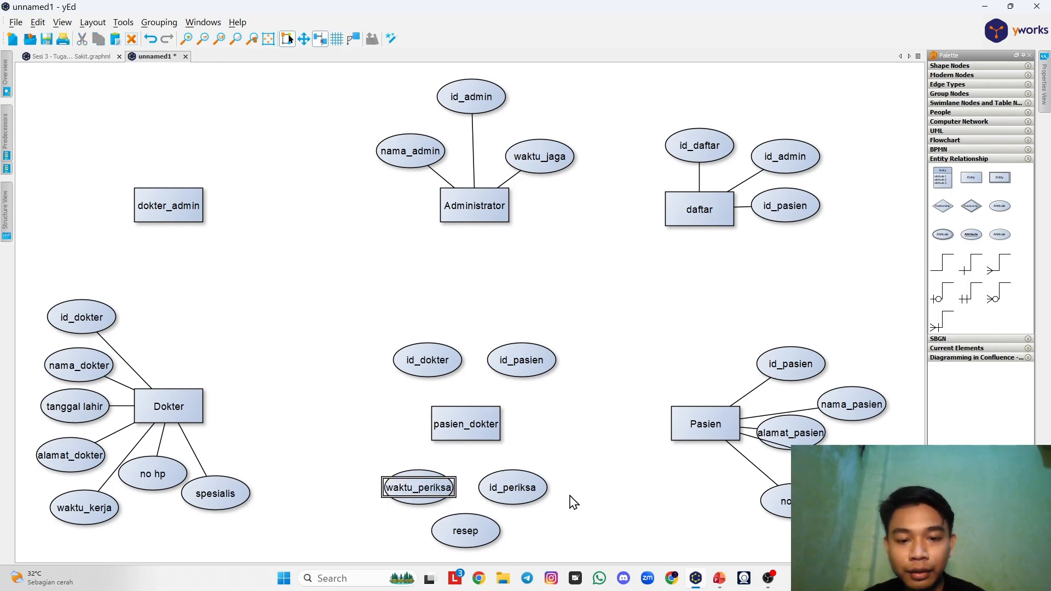
Step: Connect the id_pasien, id_dokter, id_periksa, resep and waktu_periksa attributes around pasien_dokter to that entity with plain lines
click(942, 274)
click(527, 360)
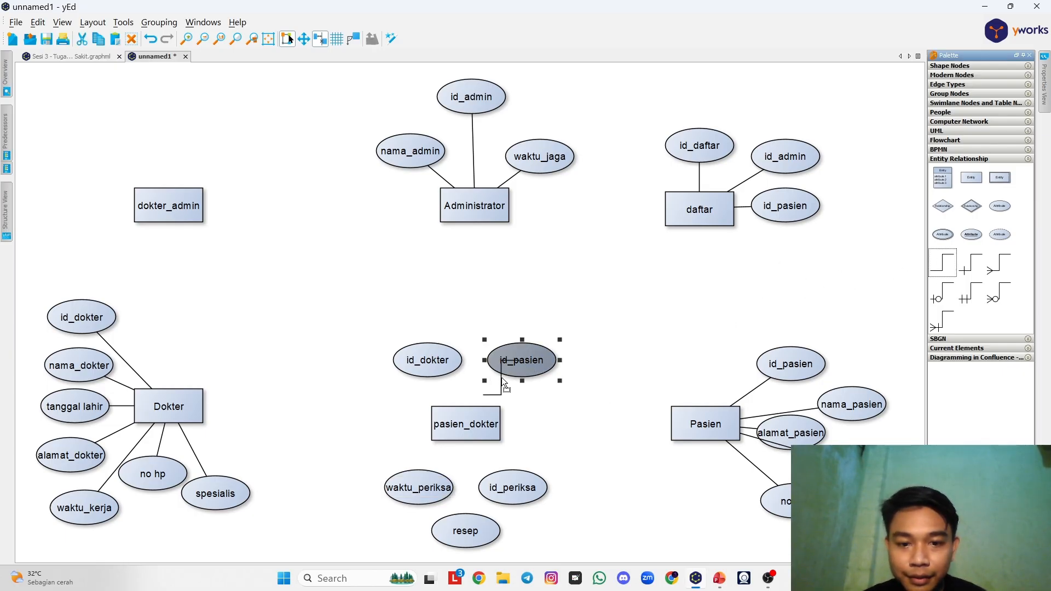
drag(517, 369, 491, 425)
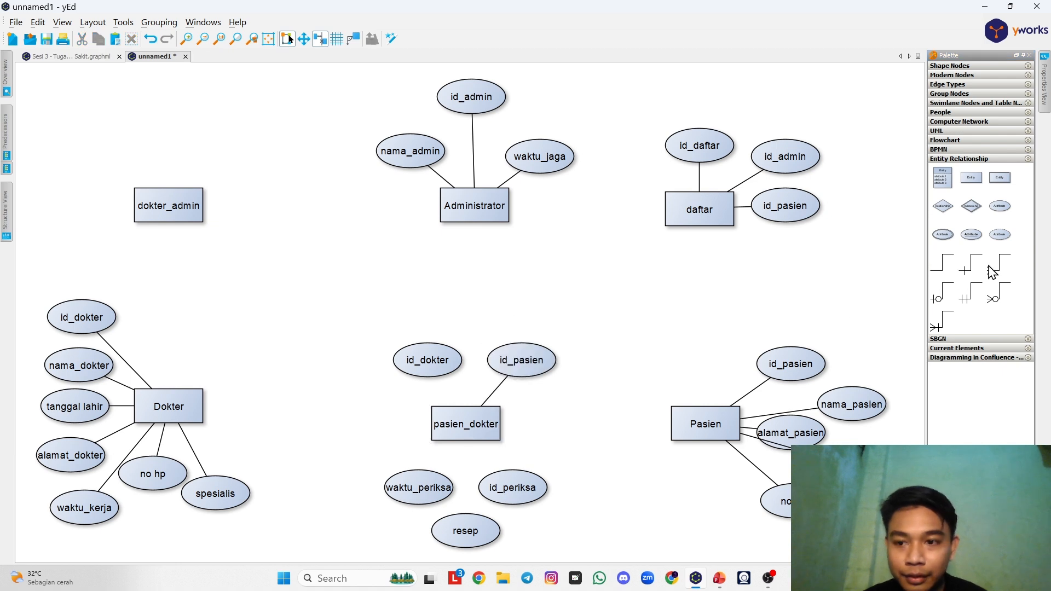
drag(941, 266, 814, 266)
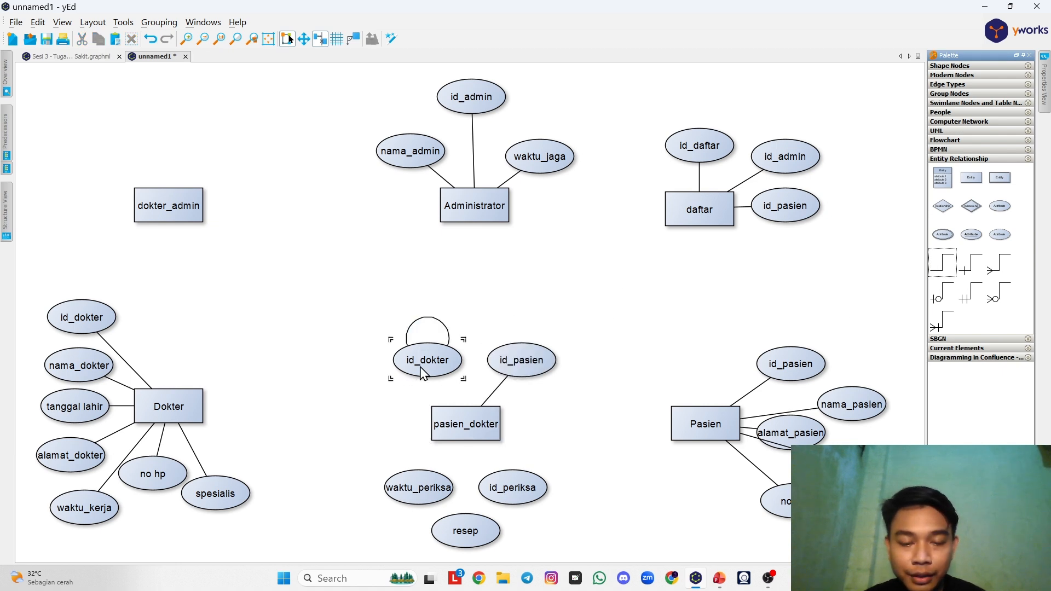
drag(422, 374, 469, 425)
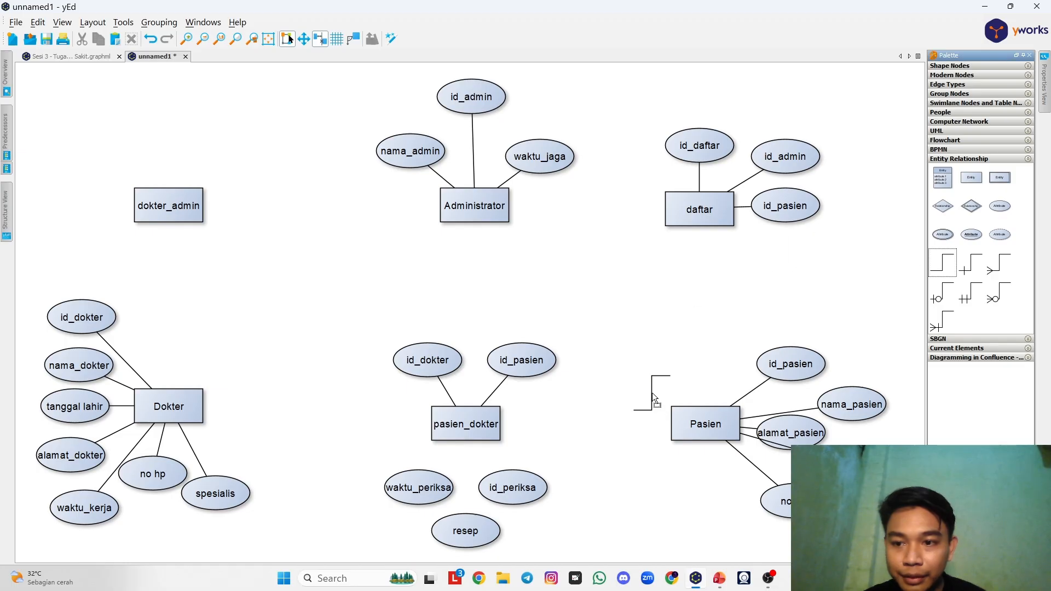
drag(527, 481, 481, 438)
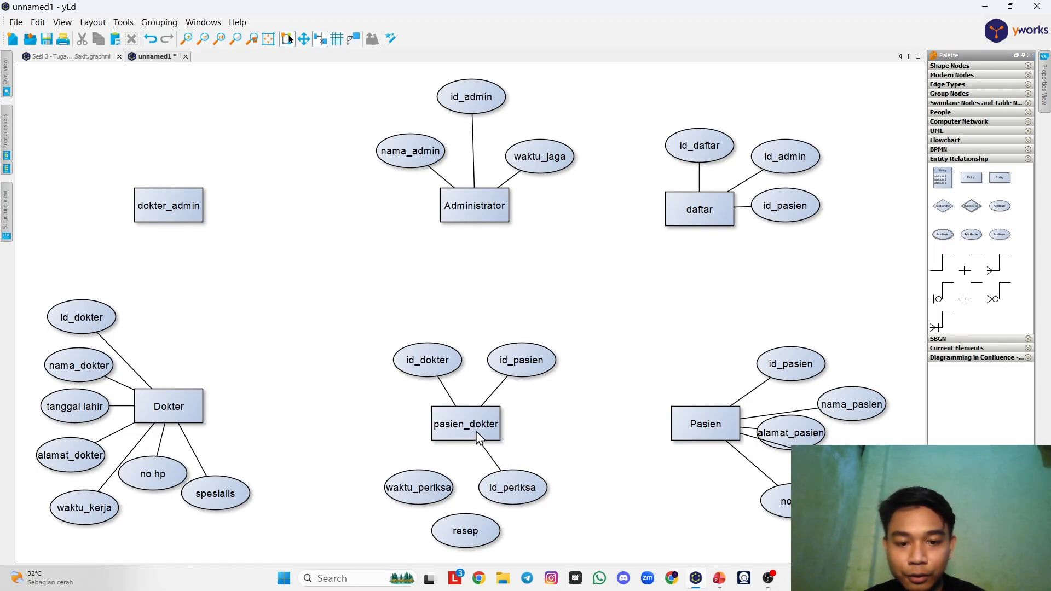
drag(942, 265, 466, 430)
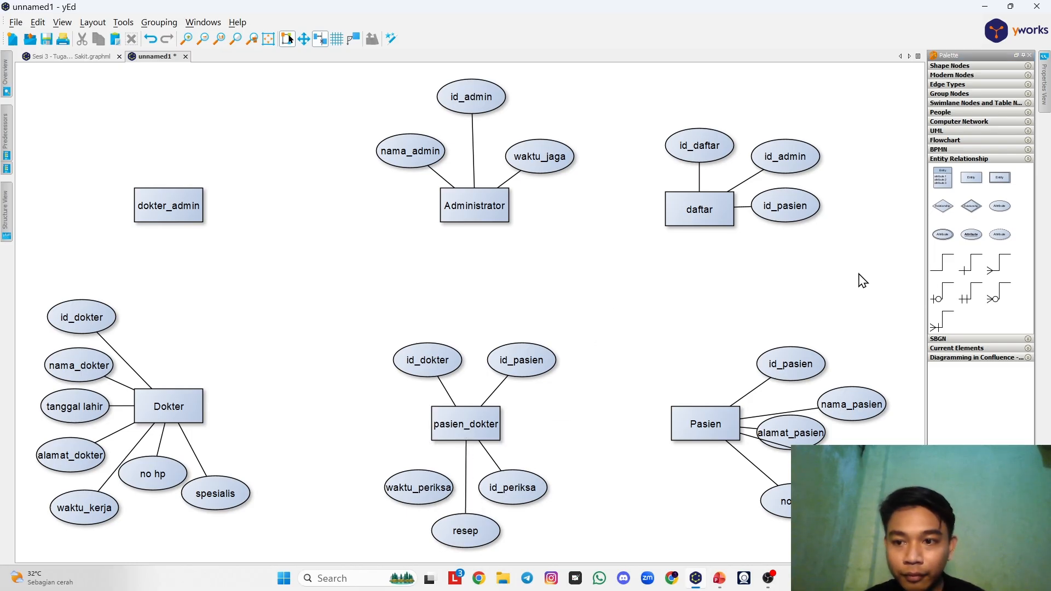
drag(942, 265, 868, 244)
drag(461, 475, 446, 438)
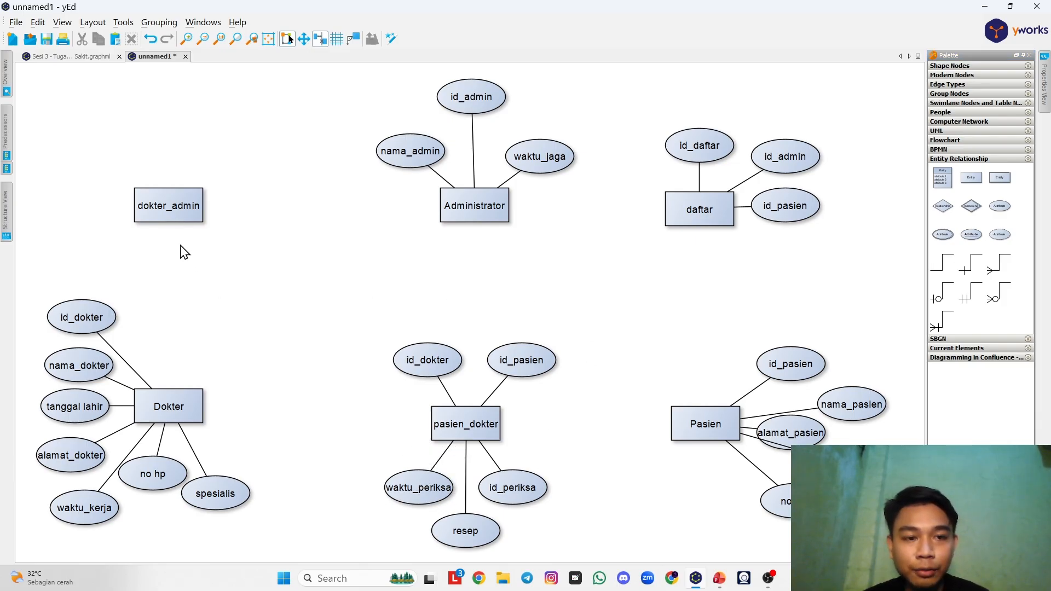
Step: Check the dokter_admin attributes on the slide, and place two copies of pasien_dokter's id_dokter ellipse side by side above dokter_admin
key(alt+Tab)
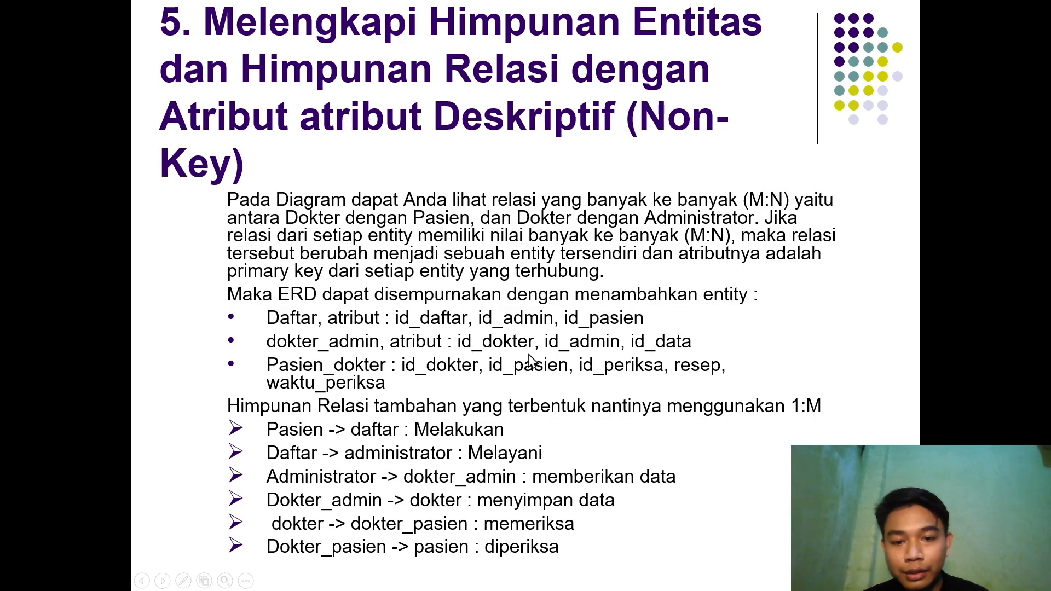
key(alt+Tab)
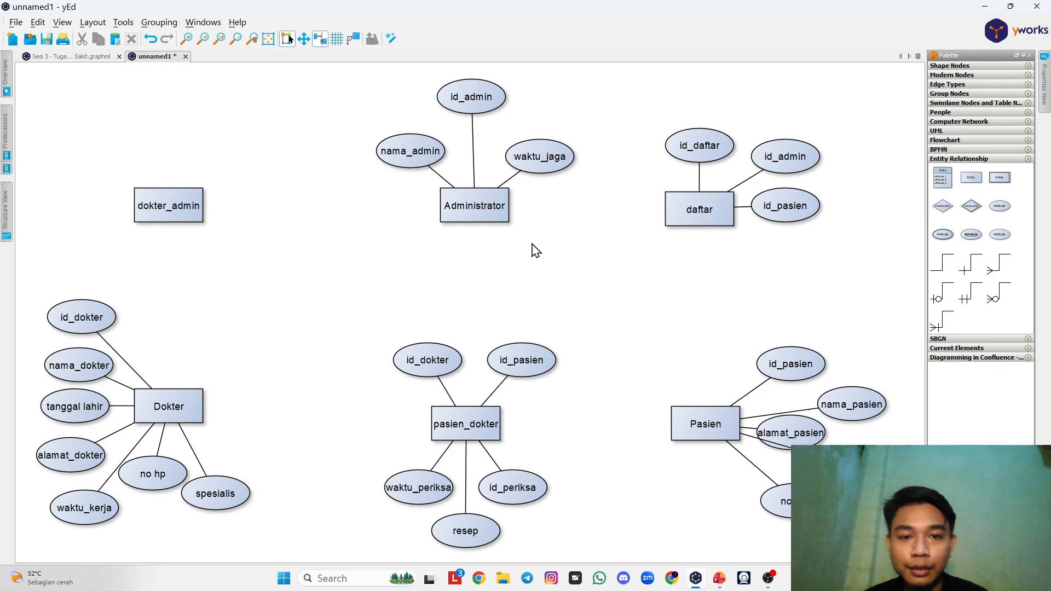
click(443, 376)
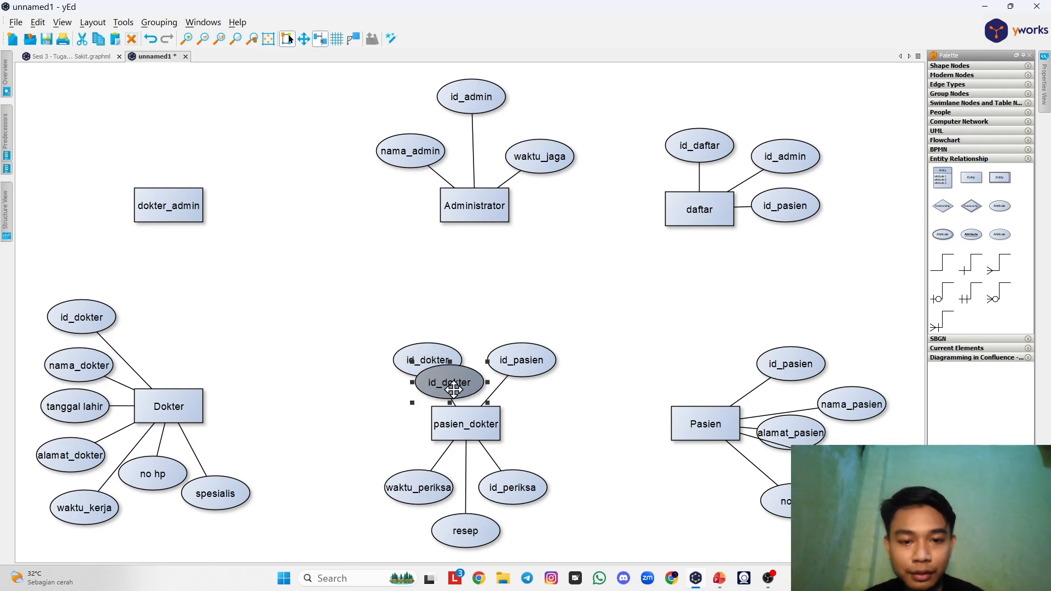
drag(432, 364, 218, 145)
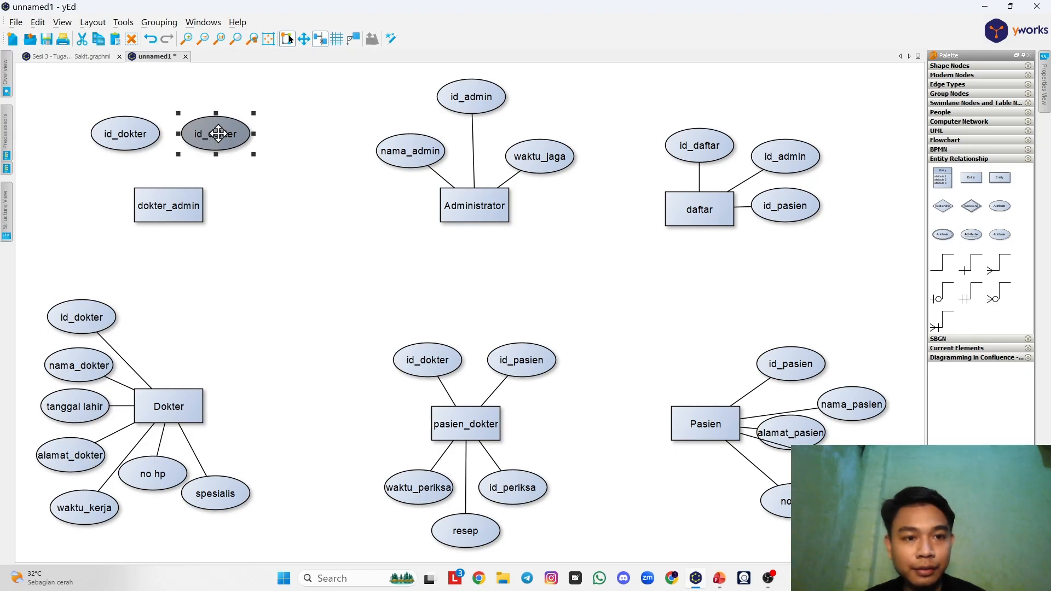
Step: Rename the ellipse above and right of the dokter_admin entity id_data
double_click(218, 134)
text(id)
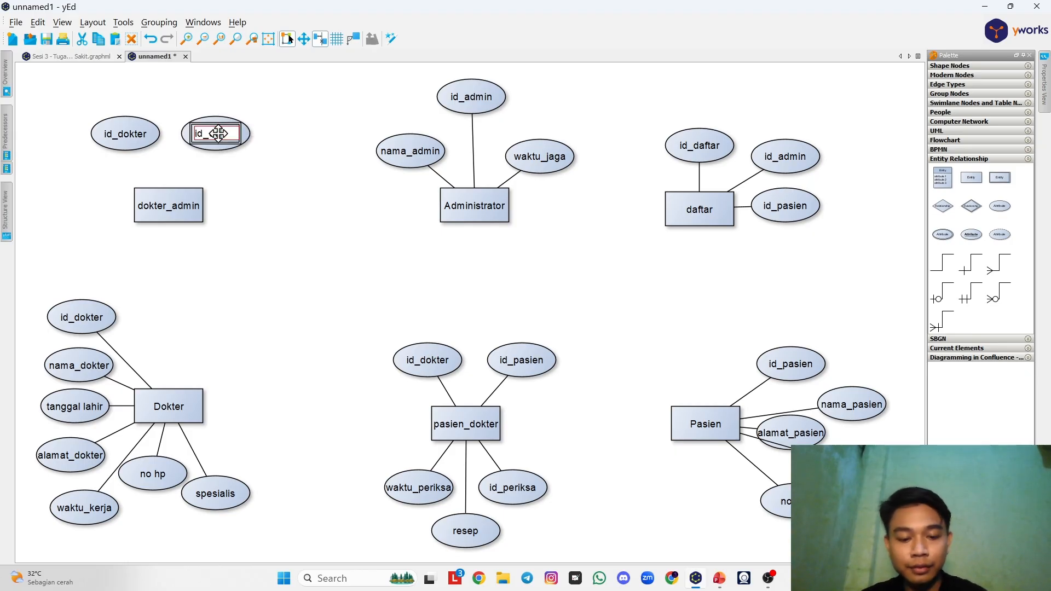
text(_data)
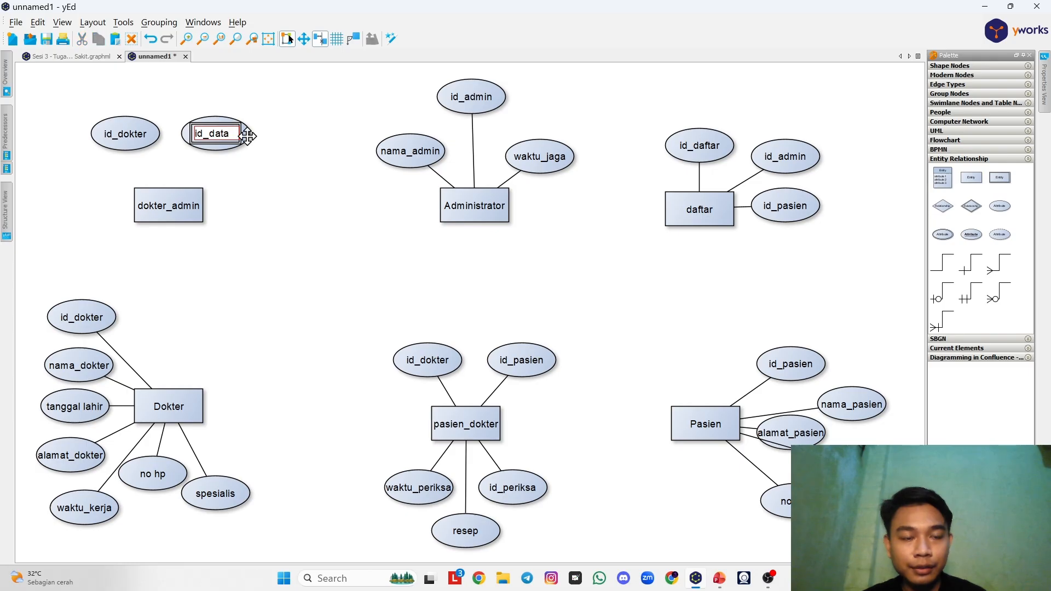
key(Return)
Step: Place a third id_dokter copy to the left of dokter_admin, check the slide, and rename that ellipse id_admin
click(244, 138)
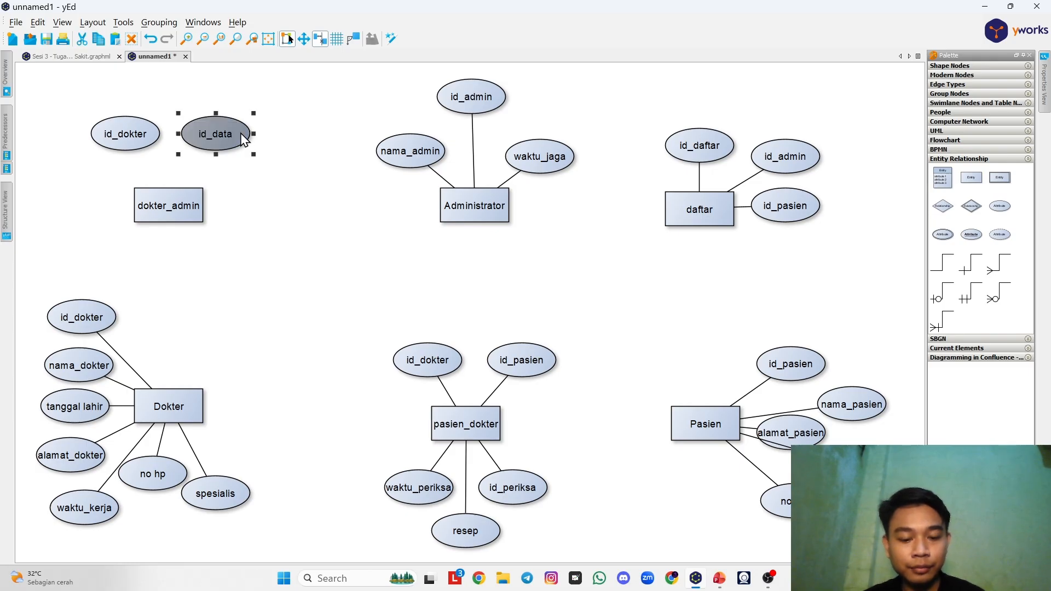
key(ctrl+v)
drag(185, 183, 87, 197)
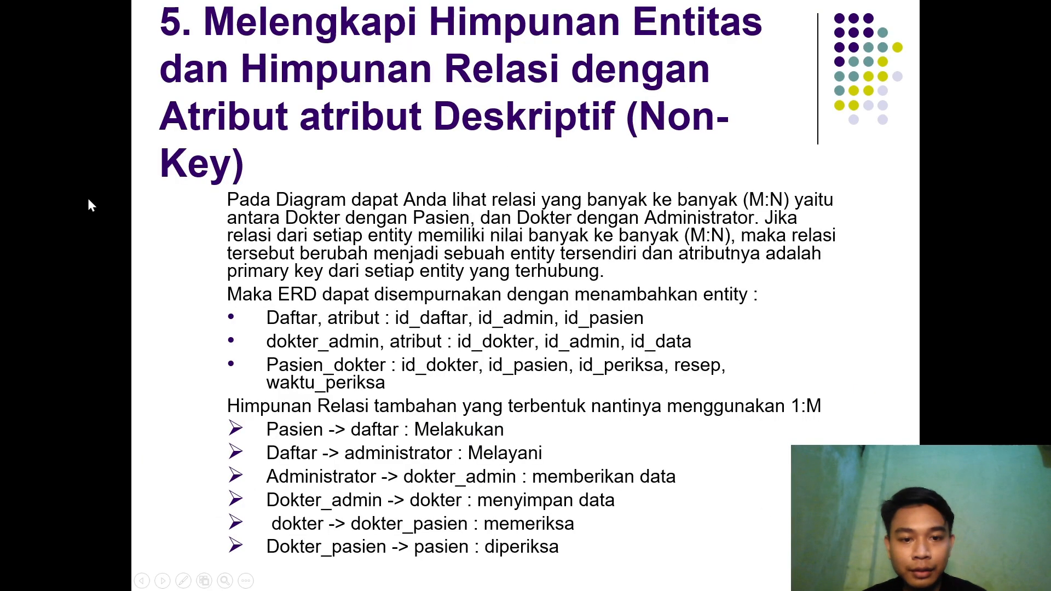
key(alt+Tab)
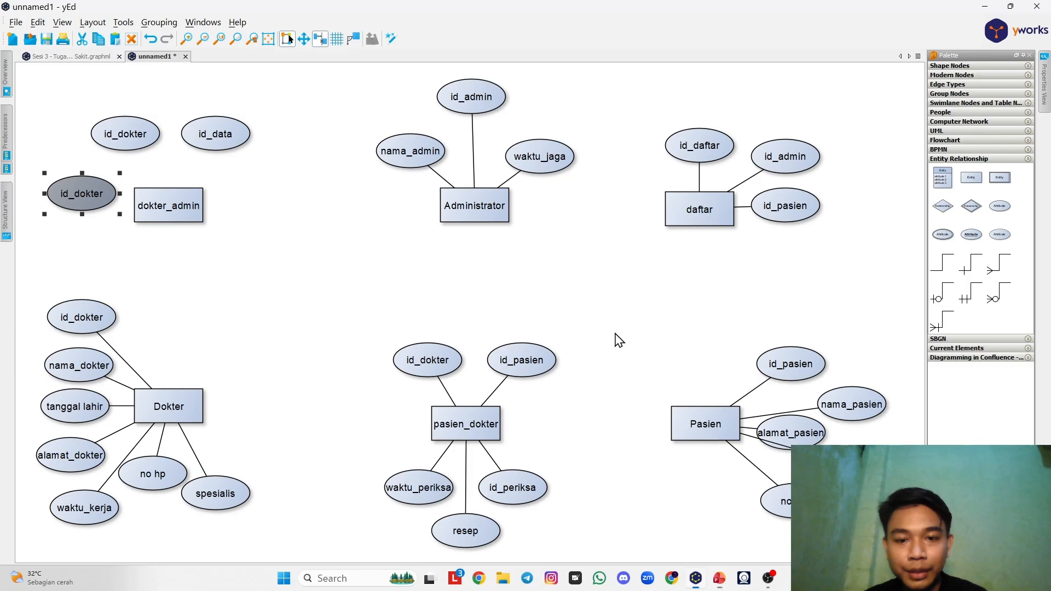
double_click(94, 191)
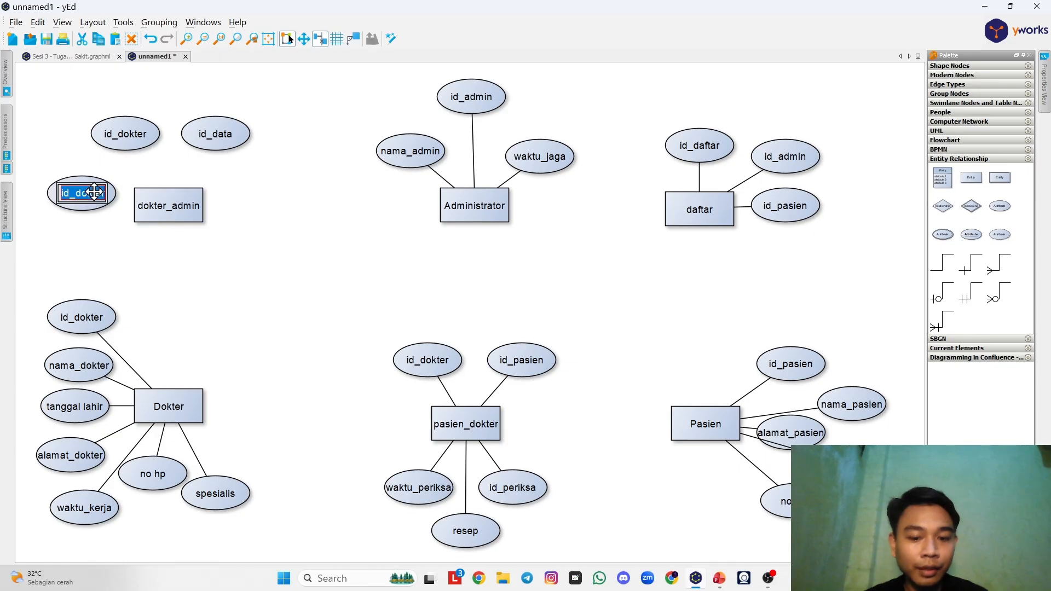
text(id_admin)
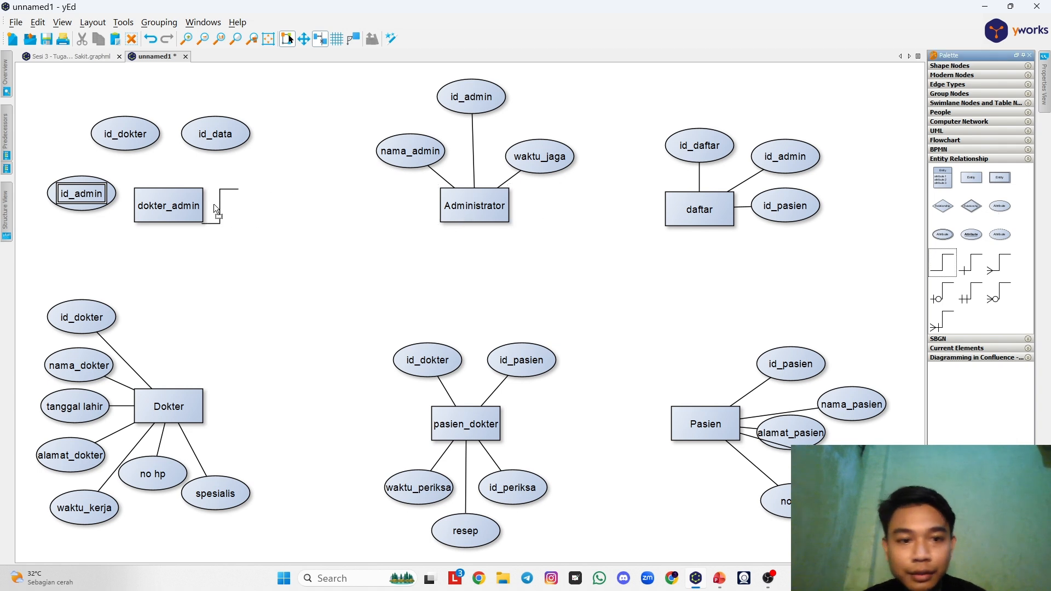
Step: Connect the id_data, id_dokter and id_admin attributes to the dokter_admin entity with plain lines
drag(209, 141, 189, 205)
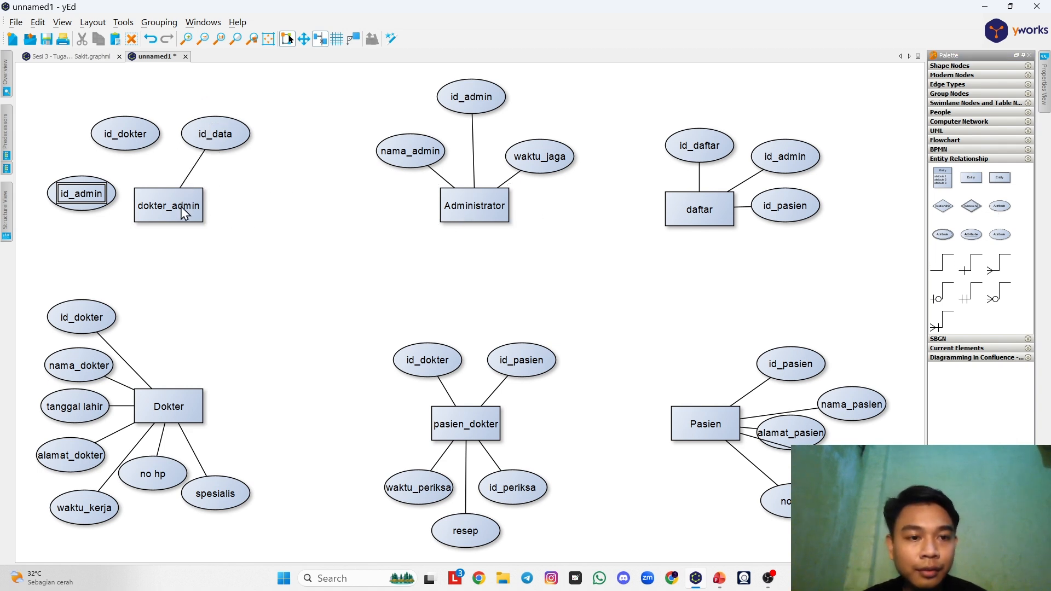
click(930, 259)
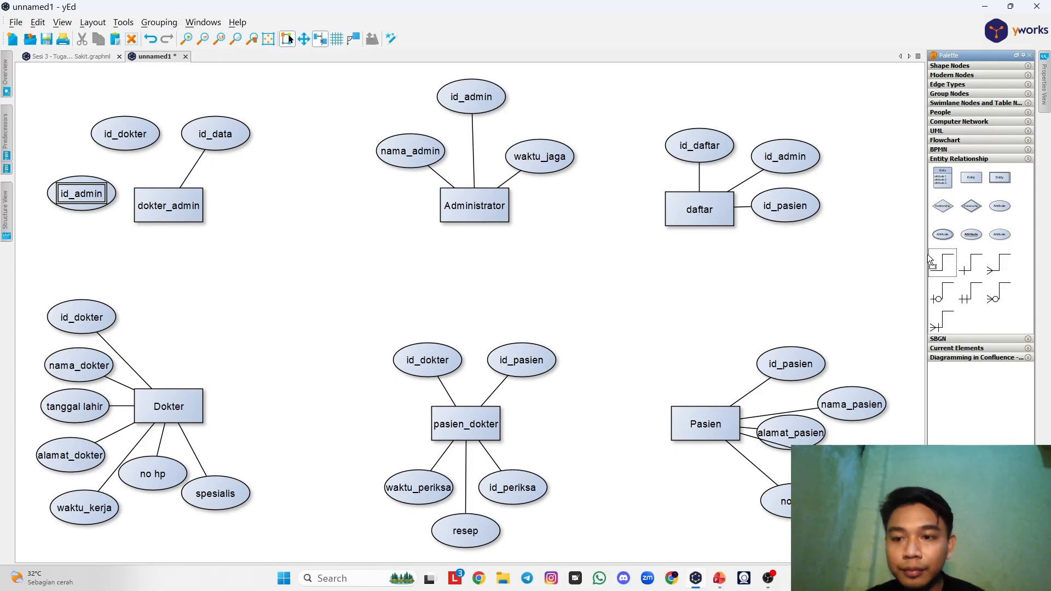
drag(127, 133, 172, 199)
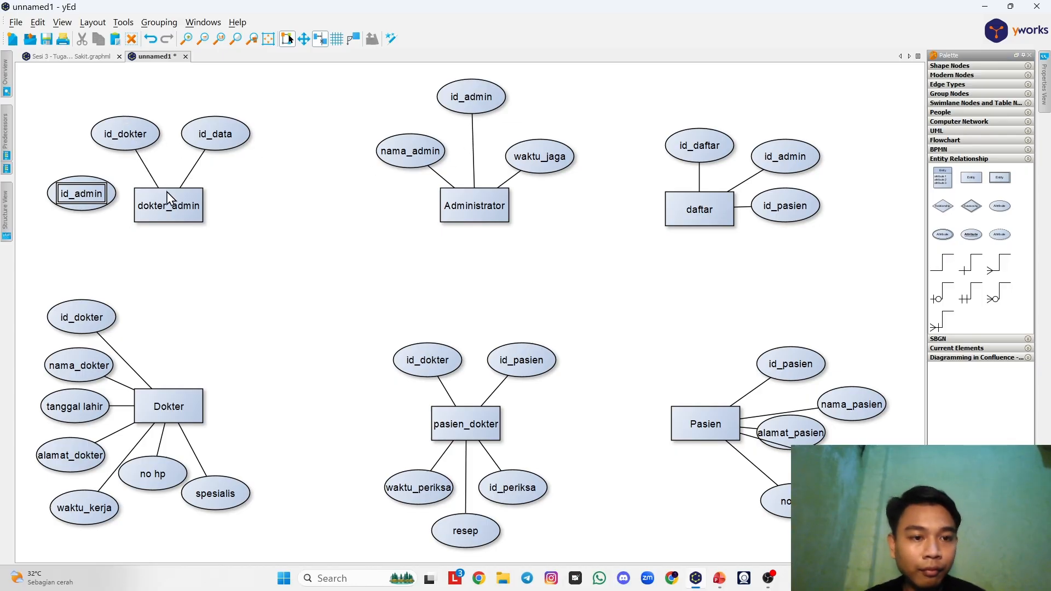
click(952, 253)
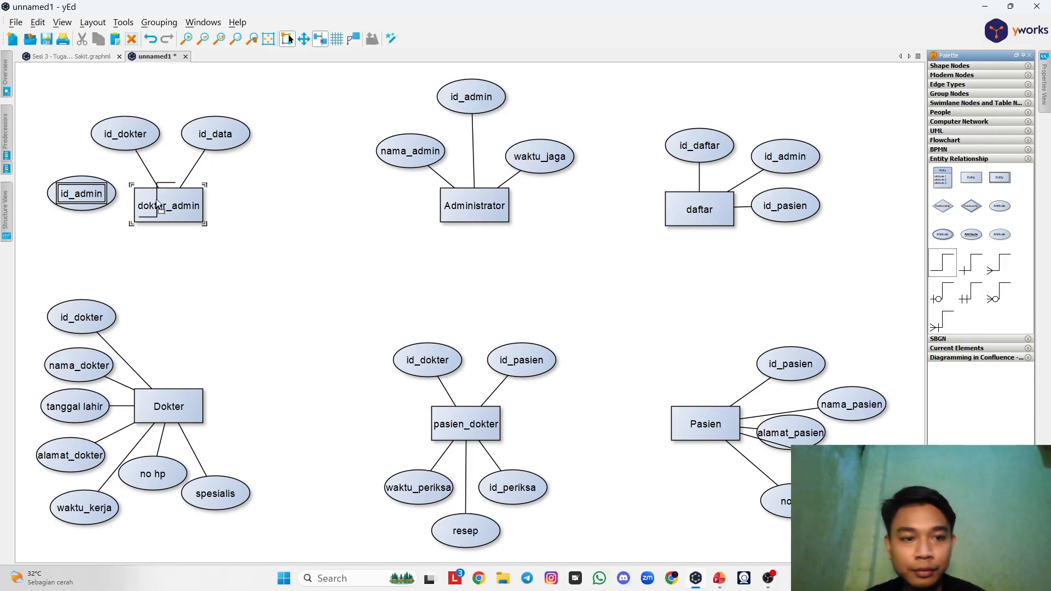
drag(94, 190, 171, 217)
click(276, 293)
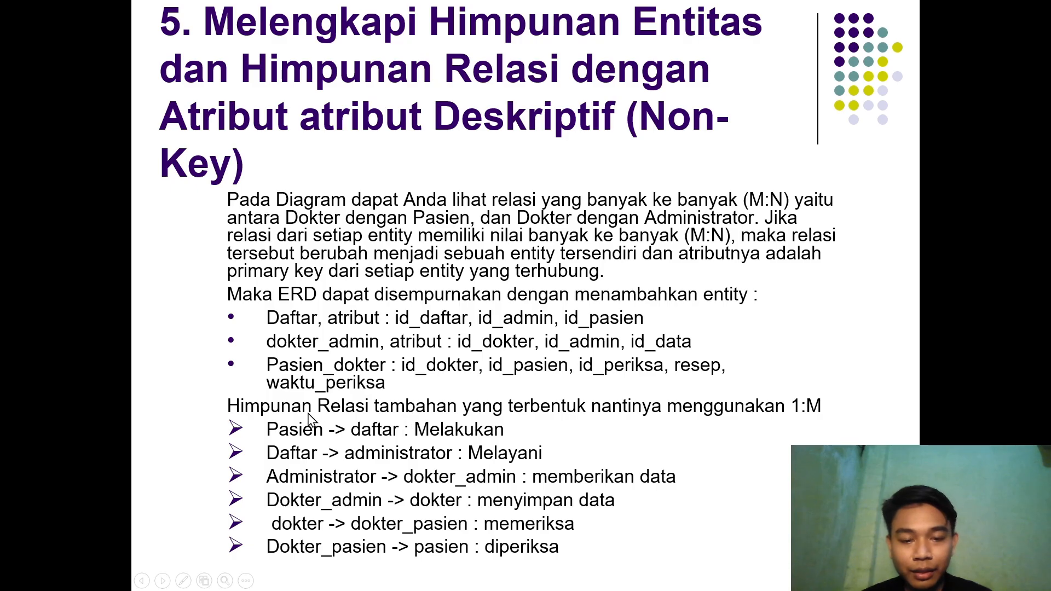
Step: Check the additional relations on the slide, and place a relationship diamond named melakukan between daftar and Pasien
key(alt+Tab)
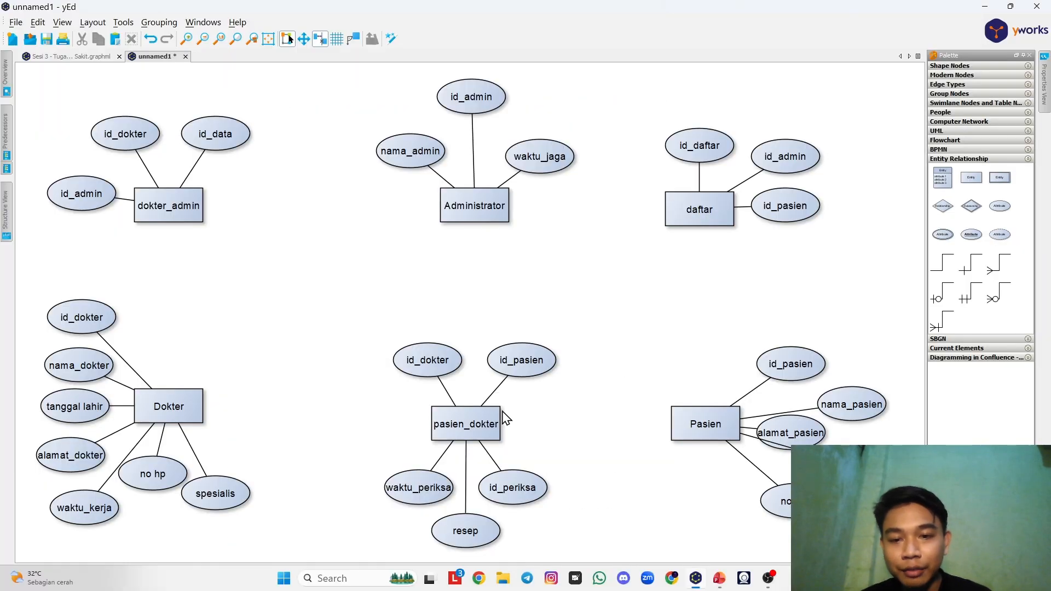
key(alt+Tab)
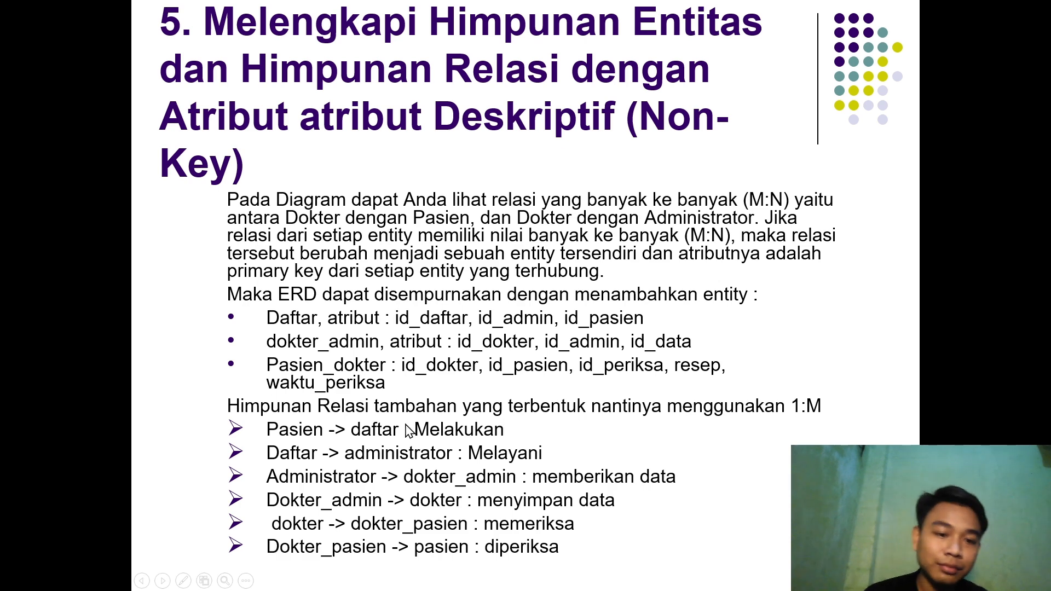
key(alt+Tab)
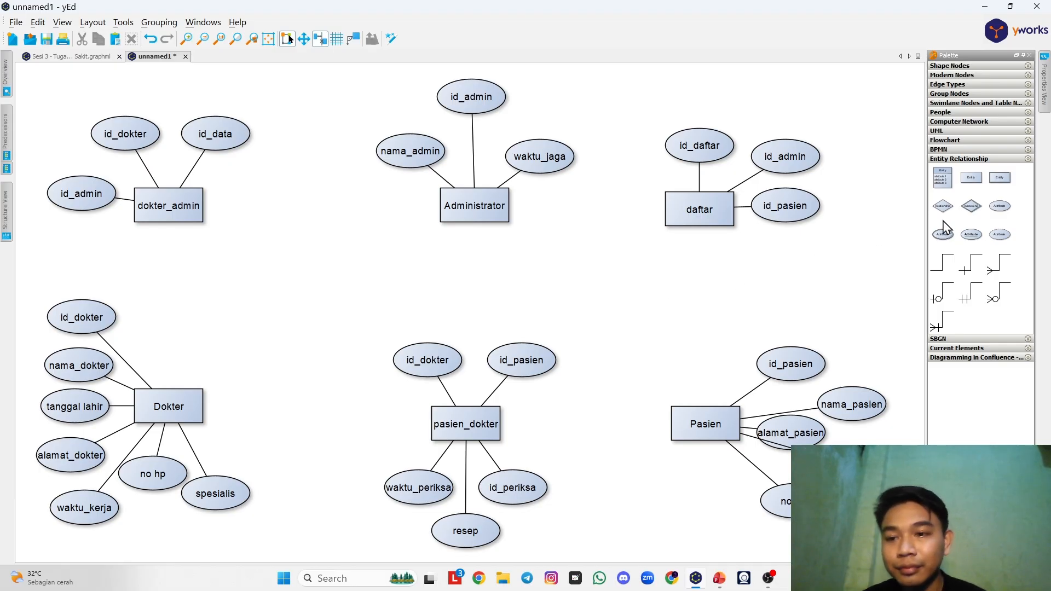
drag(950, 208, 698, 311)
double_click(699, 310)
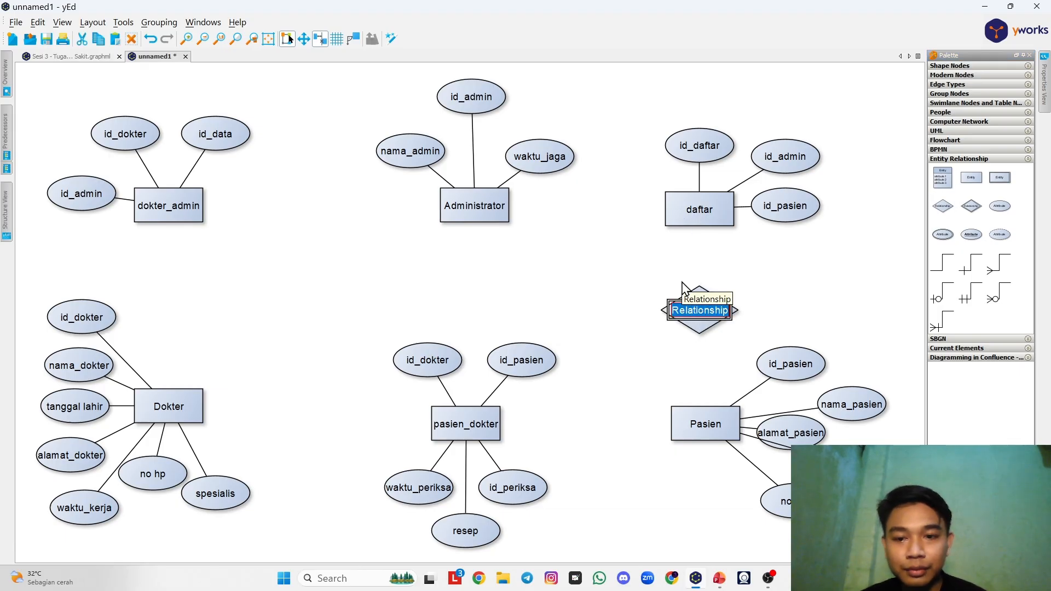
key(alt+Tab)
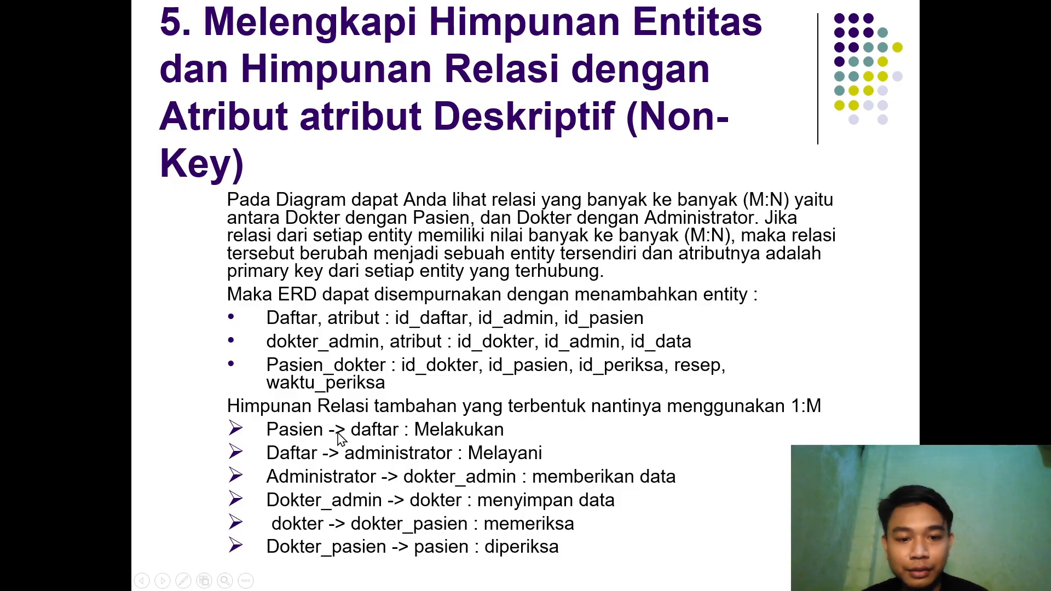
key(alt+Tab)
text(mela)
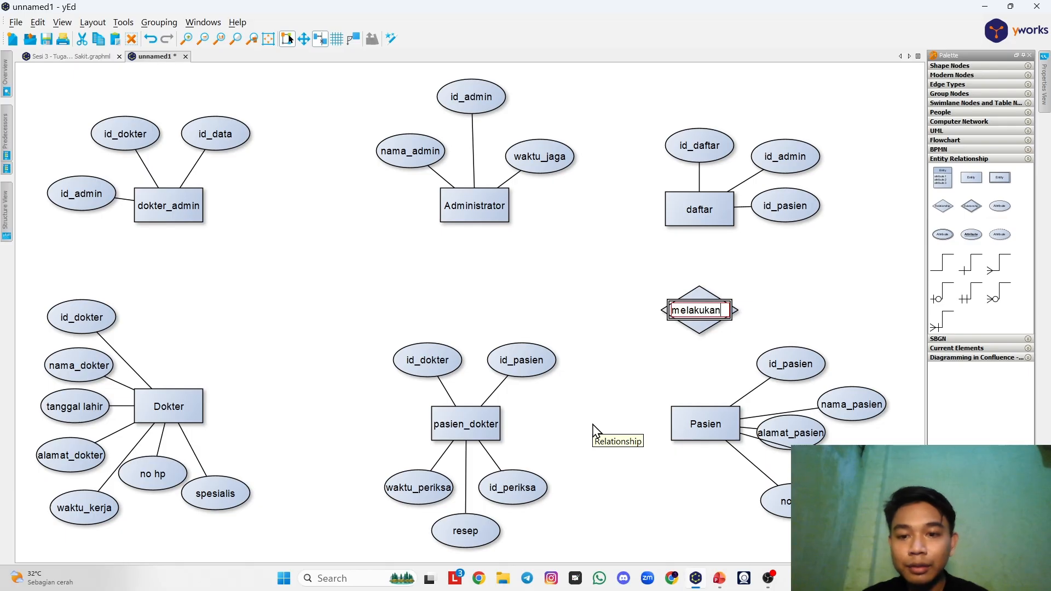
click(790, 300)
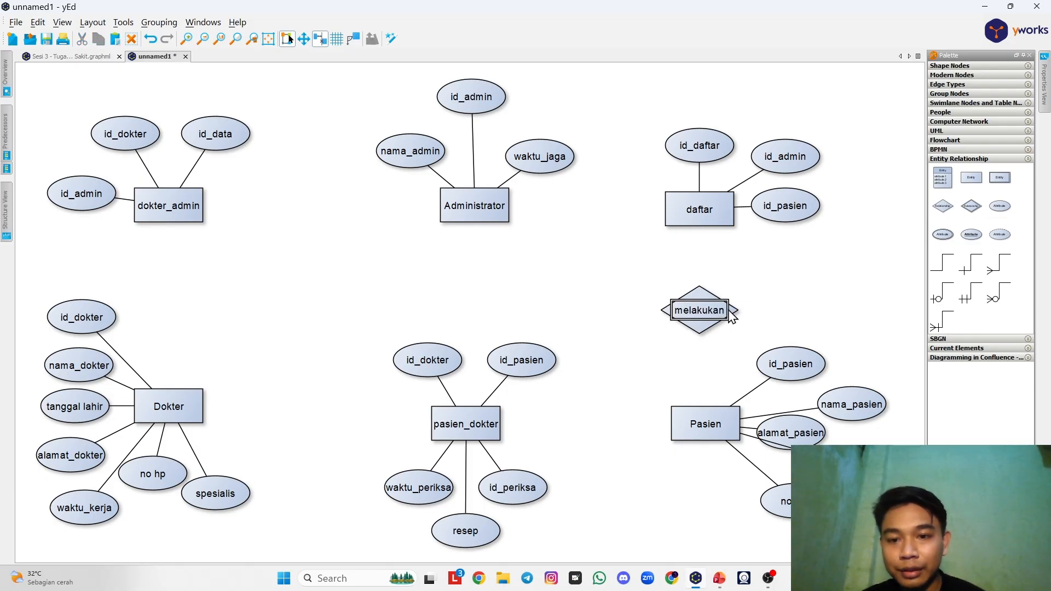
Step: Place a copy of the melakukan diamond between Administrator and daftar, and rename it melayani
click(732, 314)
key(ctrl+c)
key(ctrl+v)
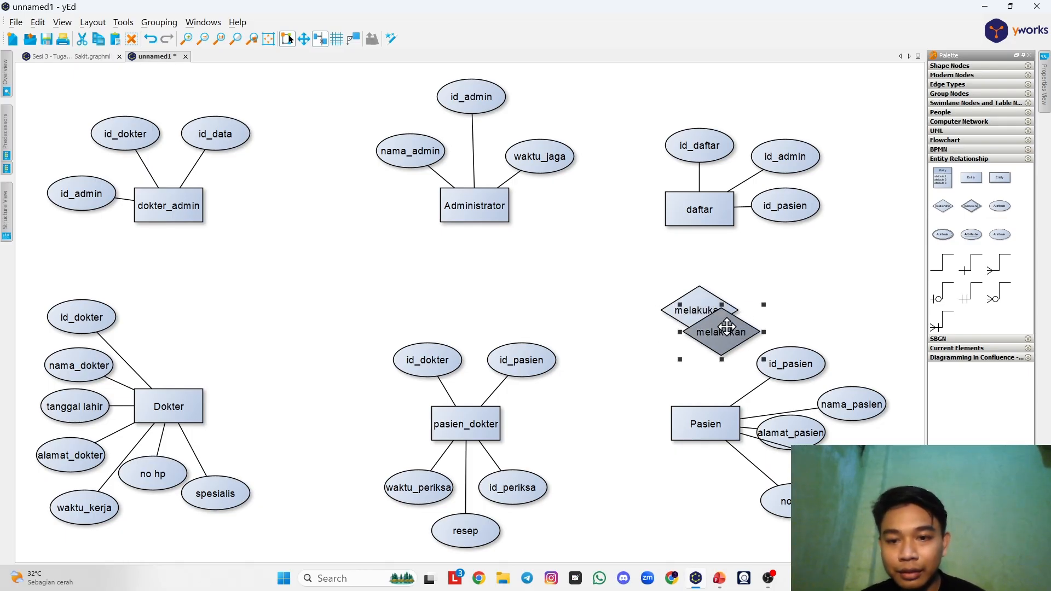
drag(719, 323, 604, 209)
double_click(604, 209)
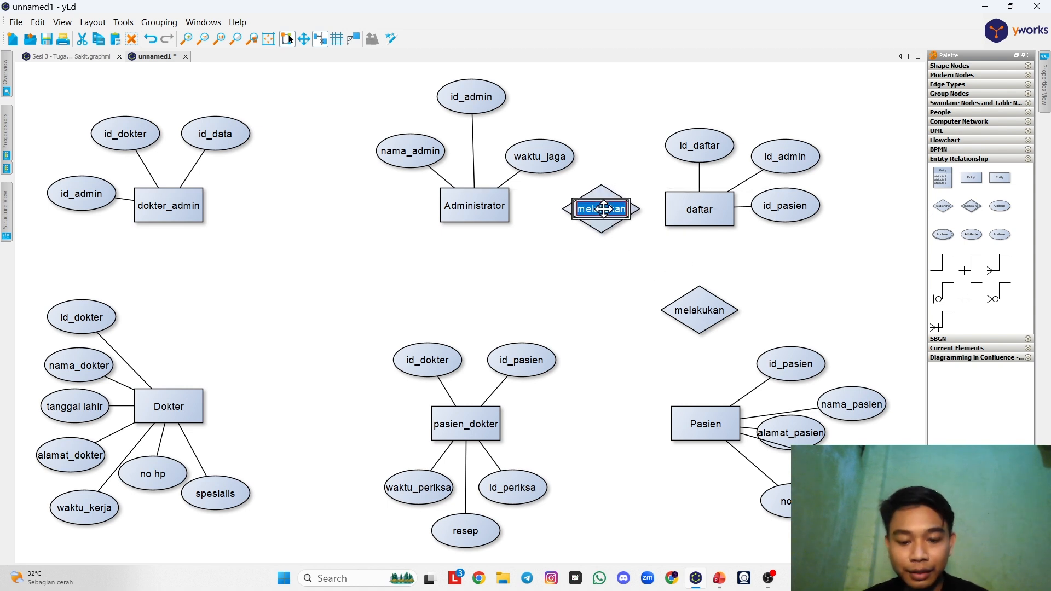
click(588, 299)
Step: Place a copy of the melayani diamond between dokter_admin and Administrator, check the slide, and rename the copy memberikan data
click(609, 234)
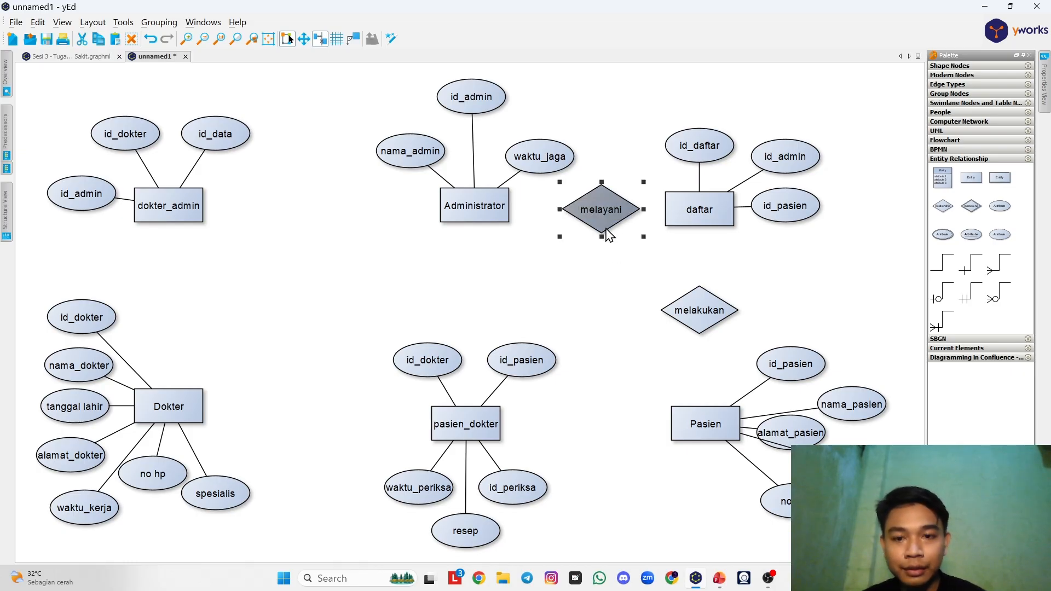
drag(609, 234, 300, 218)
key(alt+Tab)
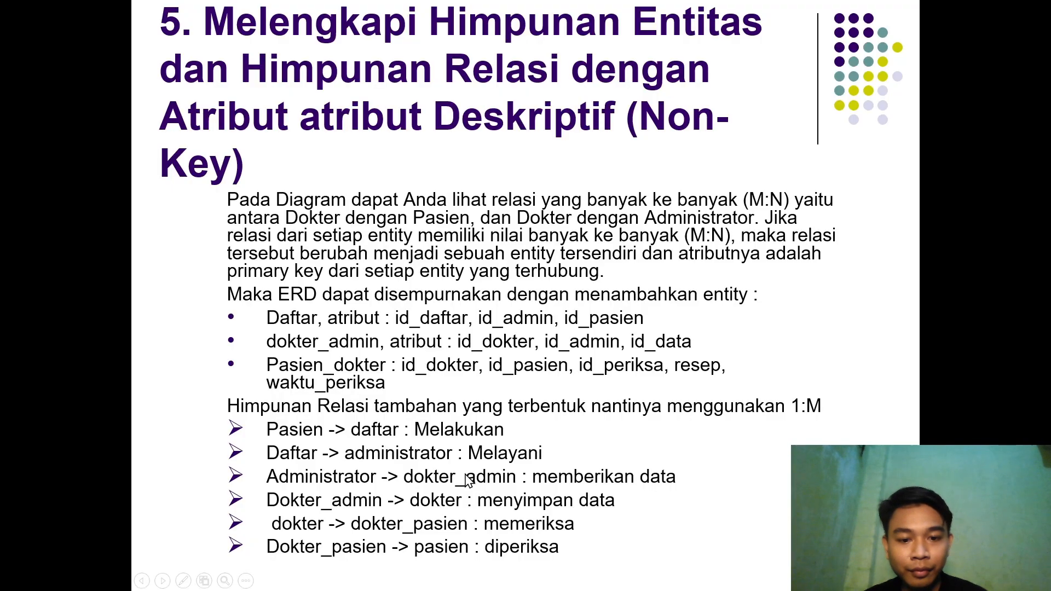
key(alt+Tab)
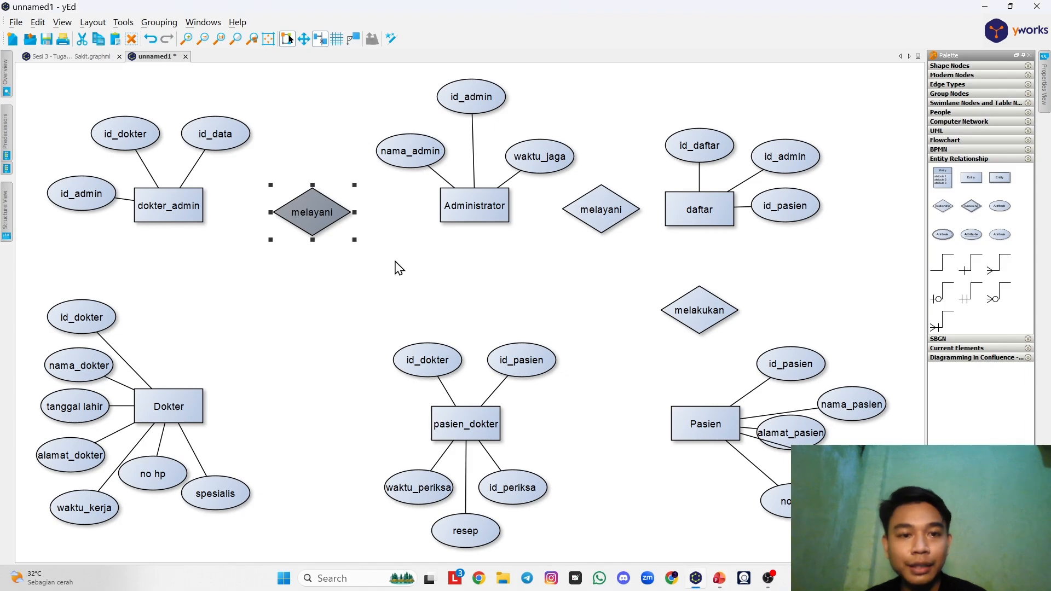
double_click(324, 210)
text(me)
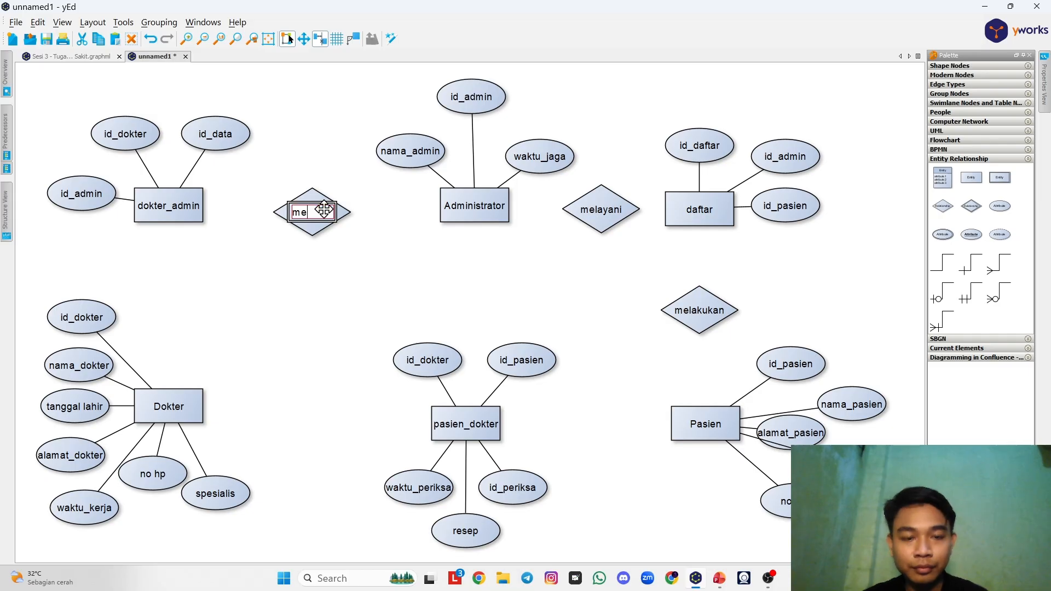
text(mberikan data)
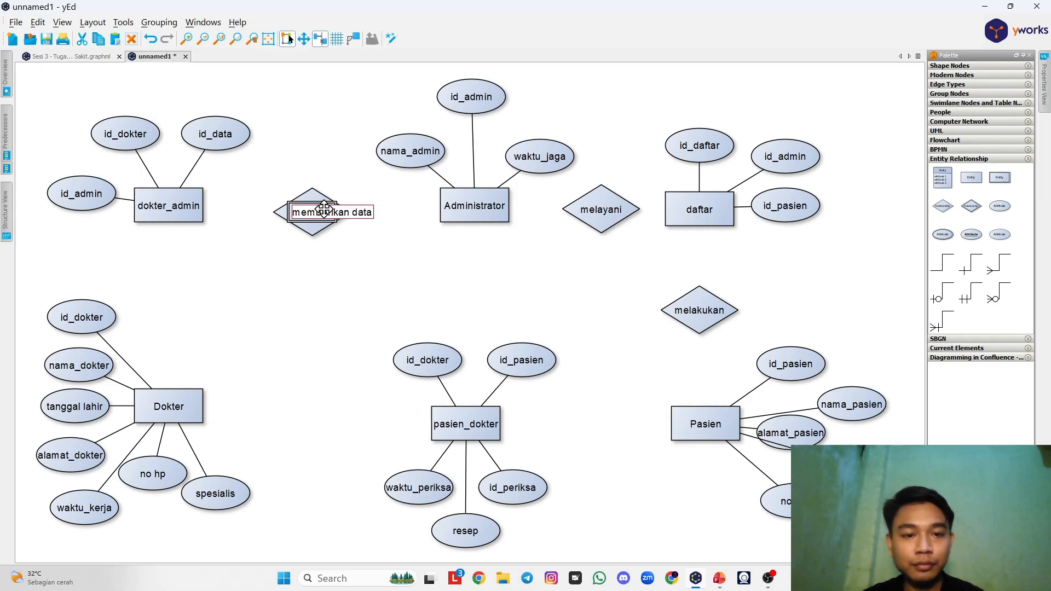
click(303, 270)
Step: Place a copy of the memberikan data diamond between dokter_admin and Dokter, check the slide, and rename the copy menyimpan data
click(317, 239)
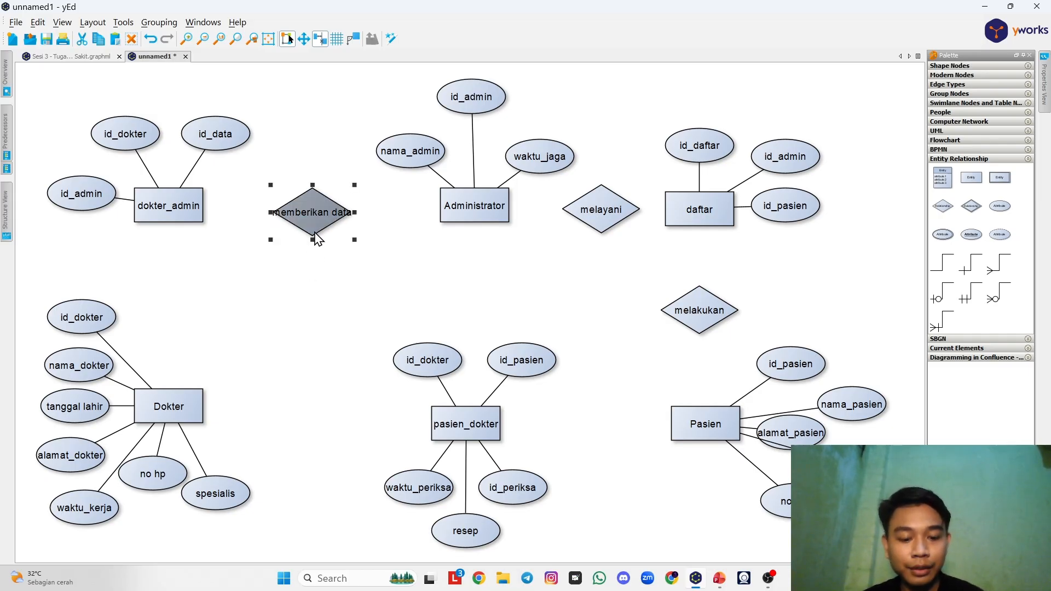
key(ctrl+c)
key(ctrl+v)
drag(331, 248, 175, 295)
key(alt+Tab)
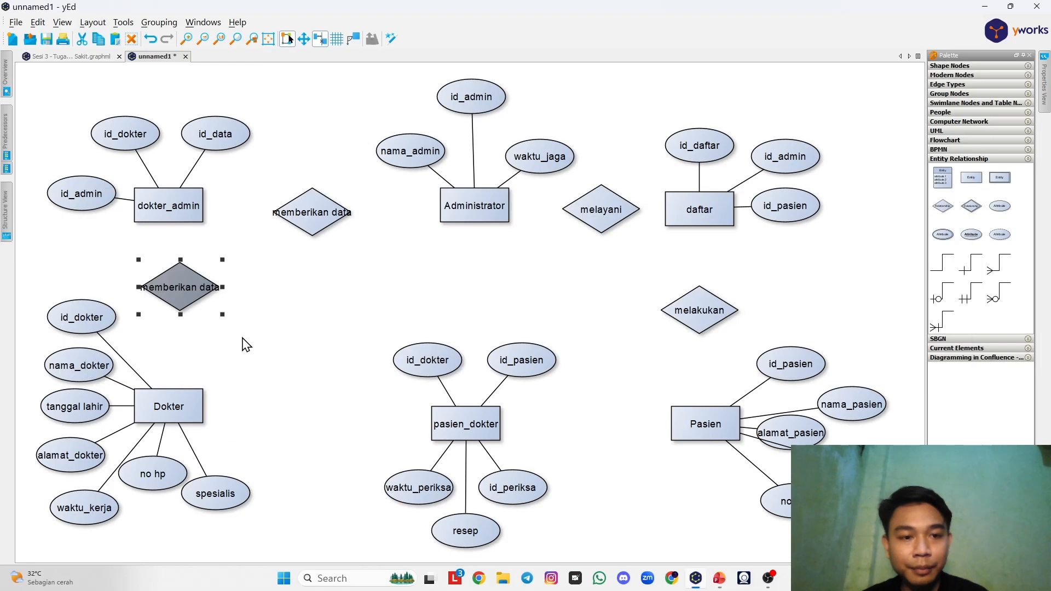
key(alt+Tab)
double_click(178, 290)
text(me)
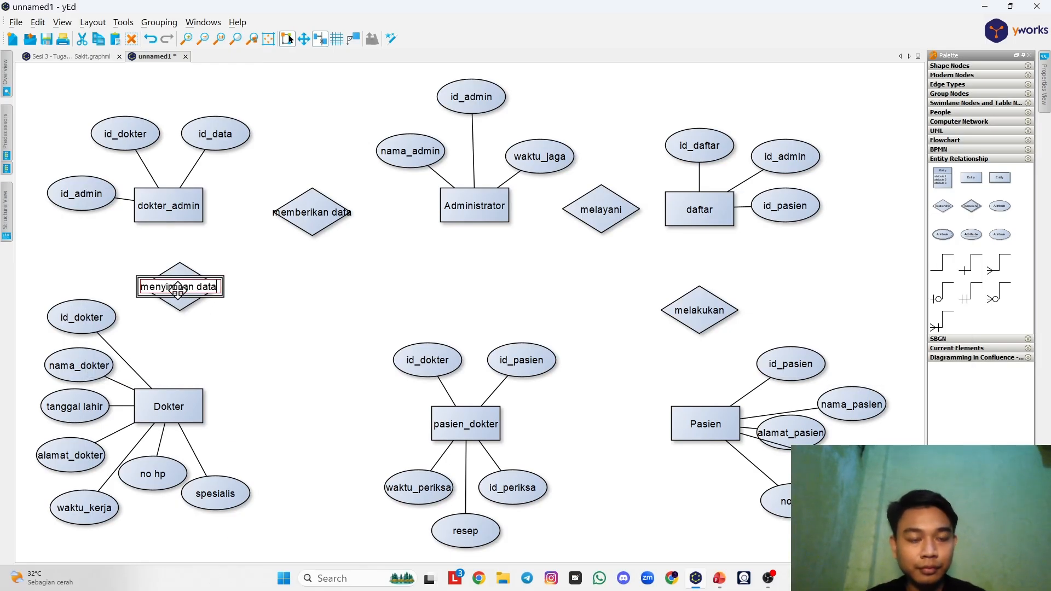
Step: Check the slide, place a copy of the menyimpan data diamond between Dokter and pasien_dokter, and rename it memeriksa
key(alt+Tab)
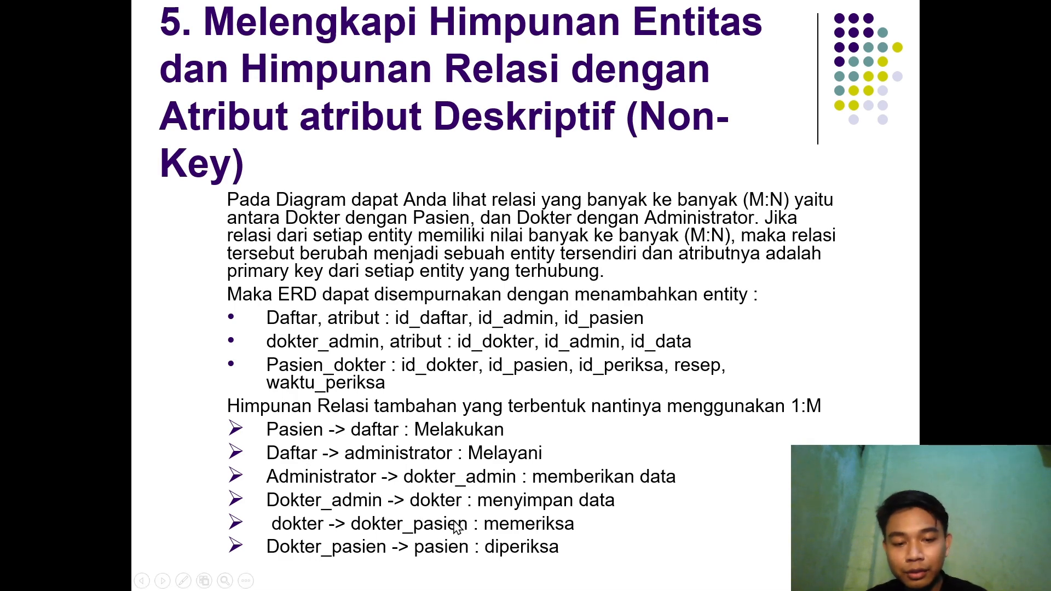
key(alt+Tab)
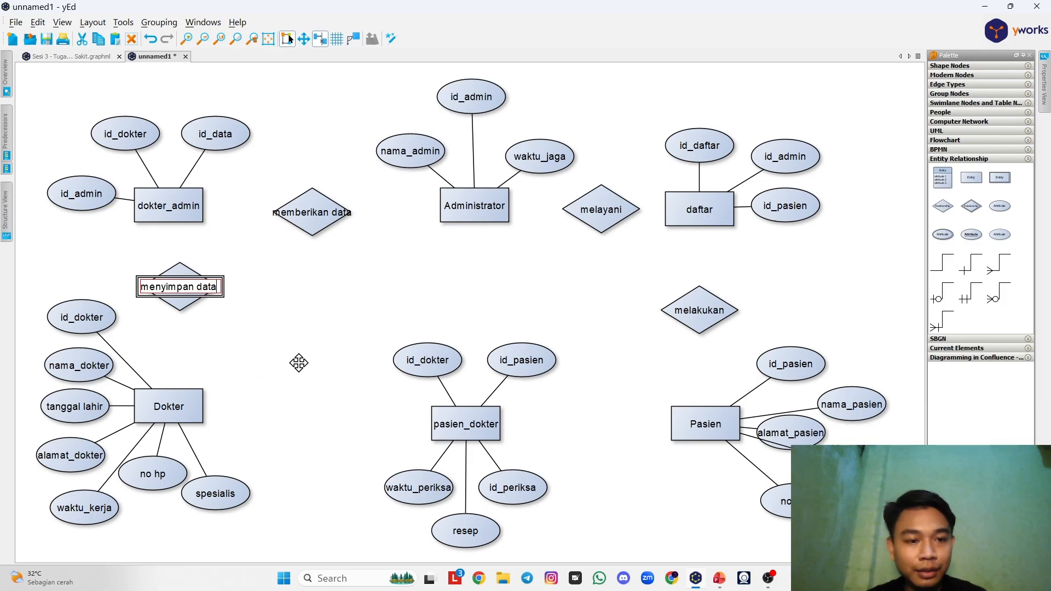
click(180, 310)
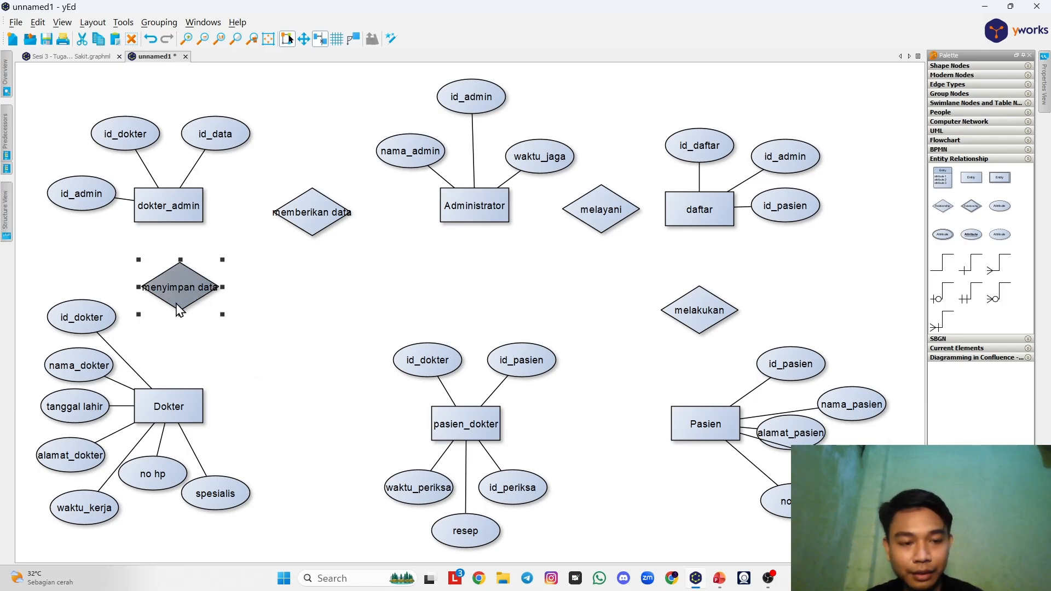
key(ctrl+c)
key(ctrl+v)
drag(200, 314, 324, 439)
double_click(318, 431)
text(m)
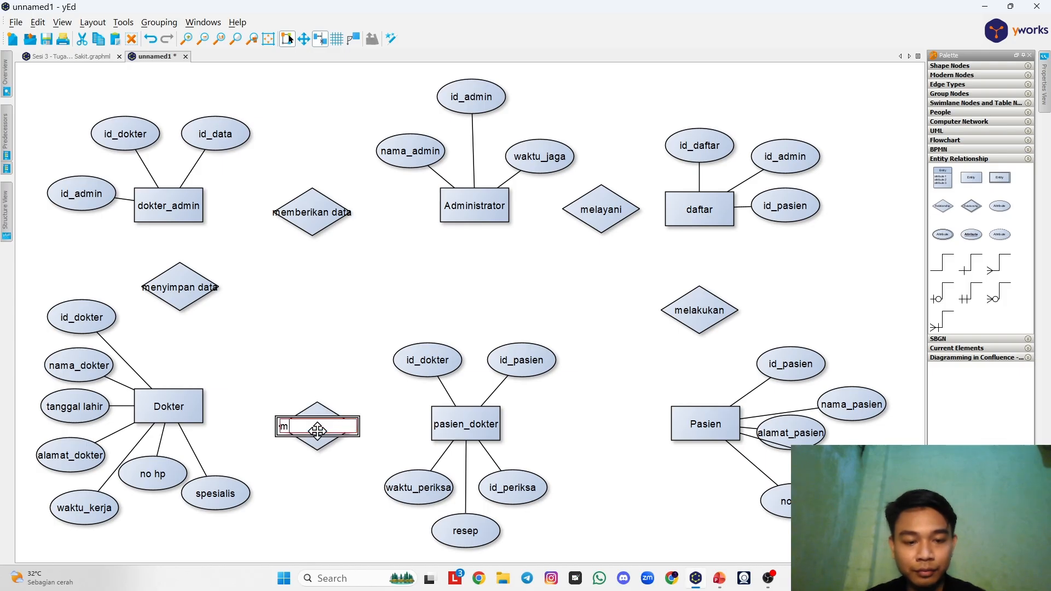
key(alt+Tab)
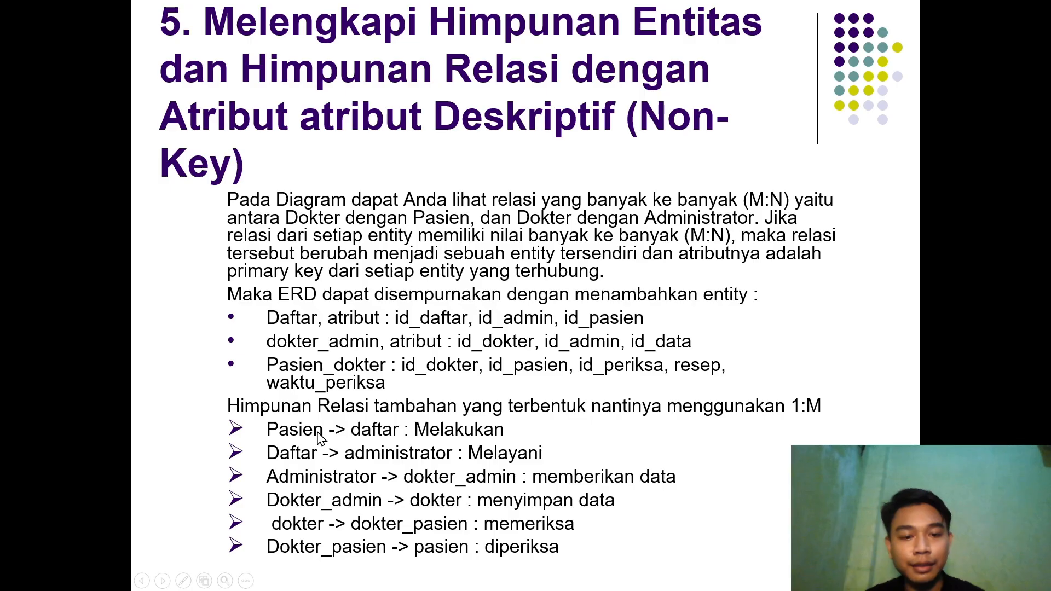
key(alt+Tab)
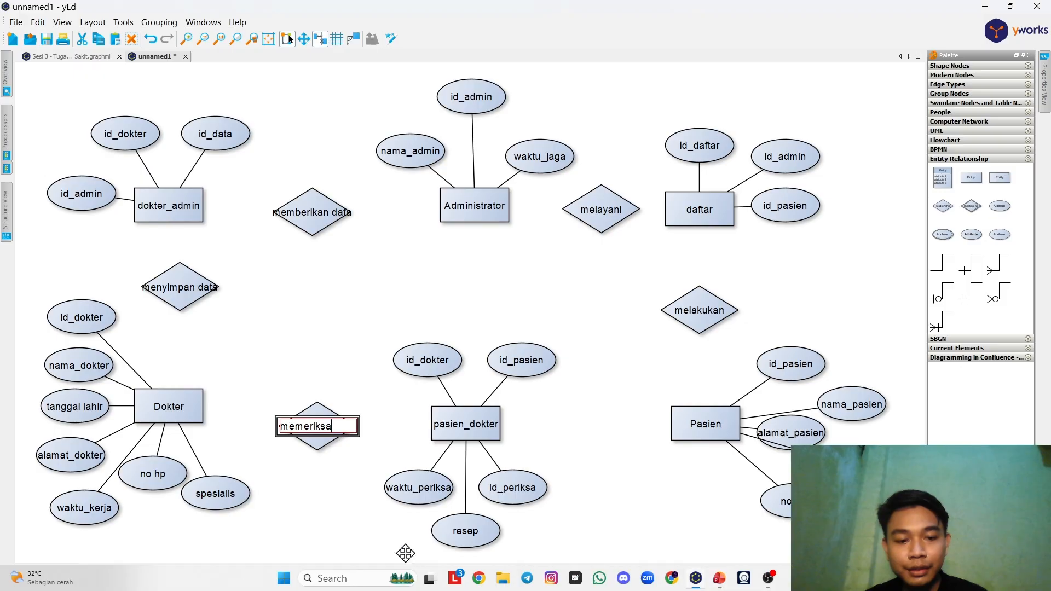
Step: Place a copy of the memeriksa diamond between pasien_dokter and Pasien, rename it diperiksa, and check the relations against the slide
key(alt+Tab)
key(alt+Tab)
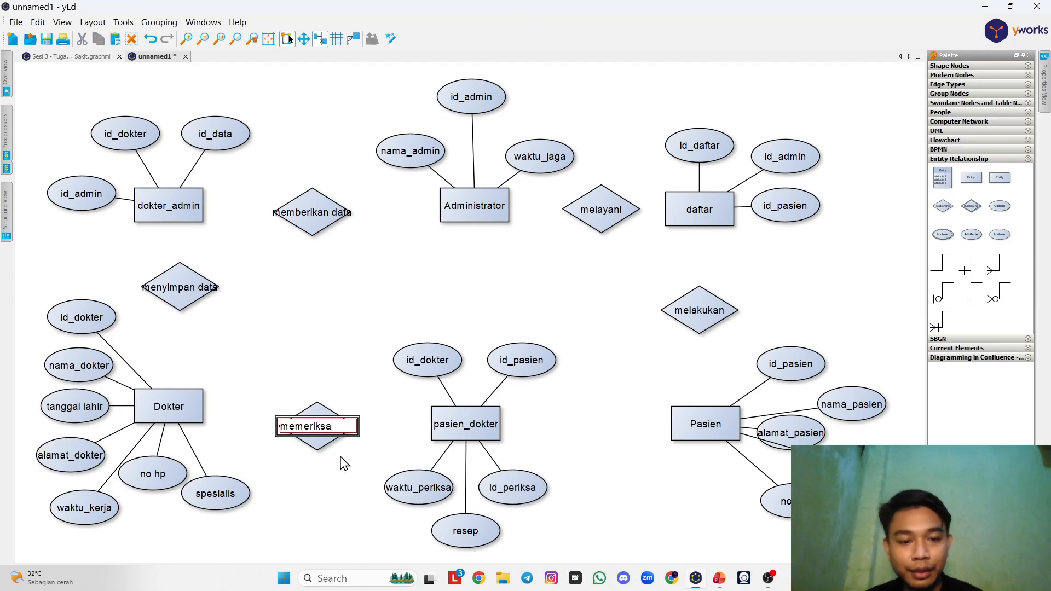
click(328, 446)
key(ctrl+d)
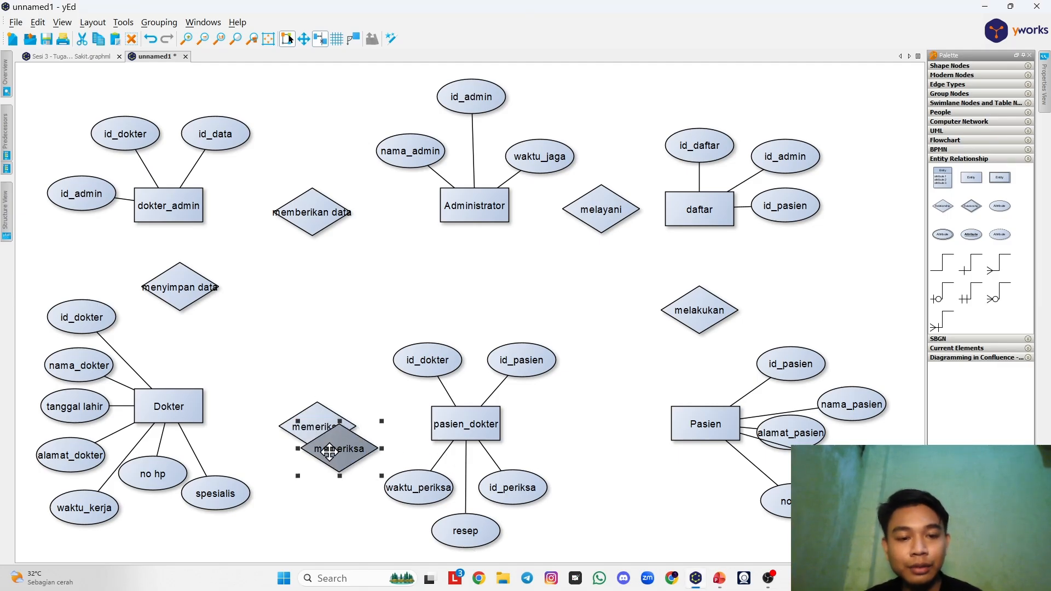
drag(329, 444, 588, 430)
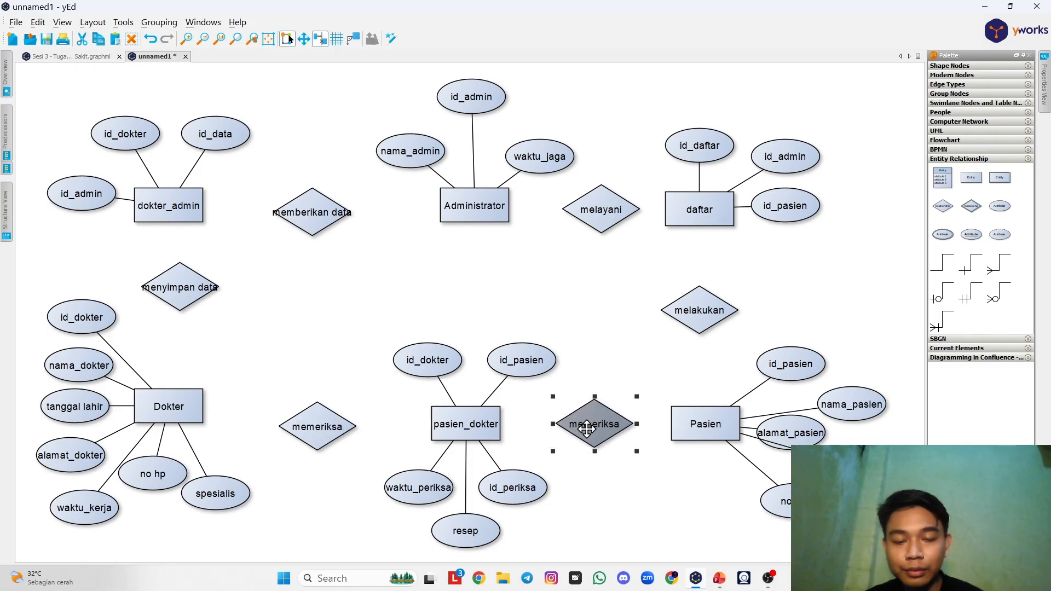
double_click(590, 430)
key(alt+Tab)
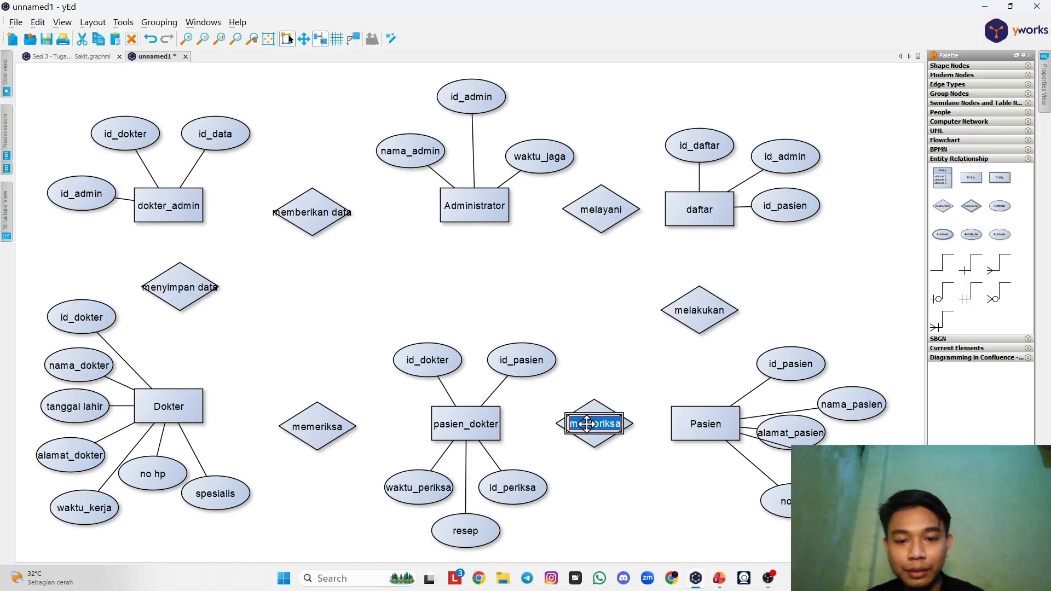
text(diperiksa)
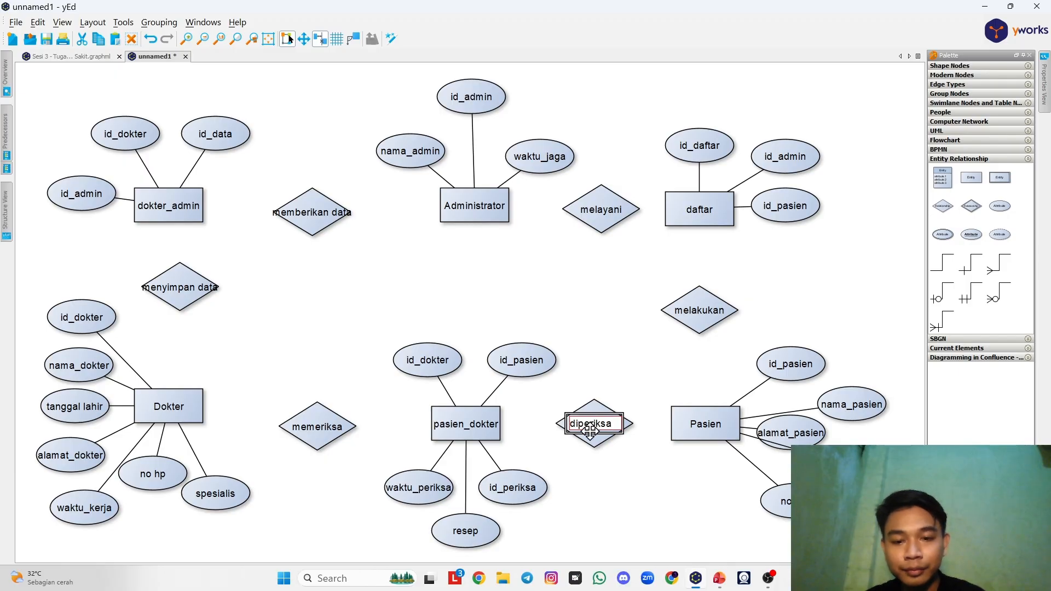
key(alt+Tab)
key(alt+Tab)
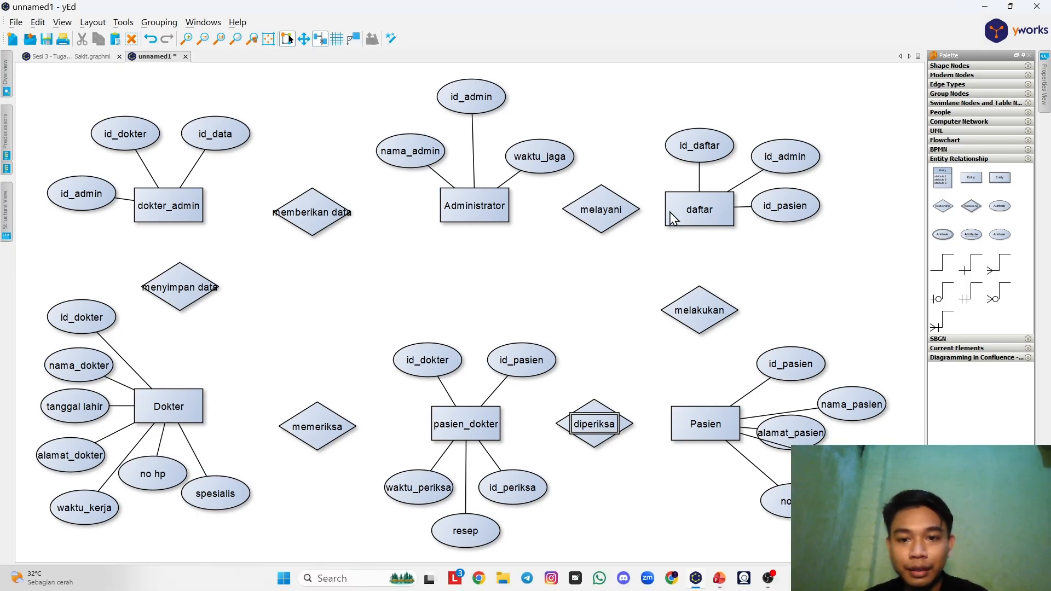
key(alt+Tab)
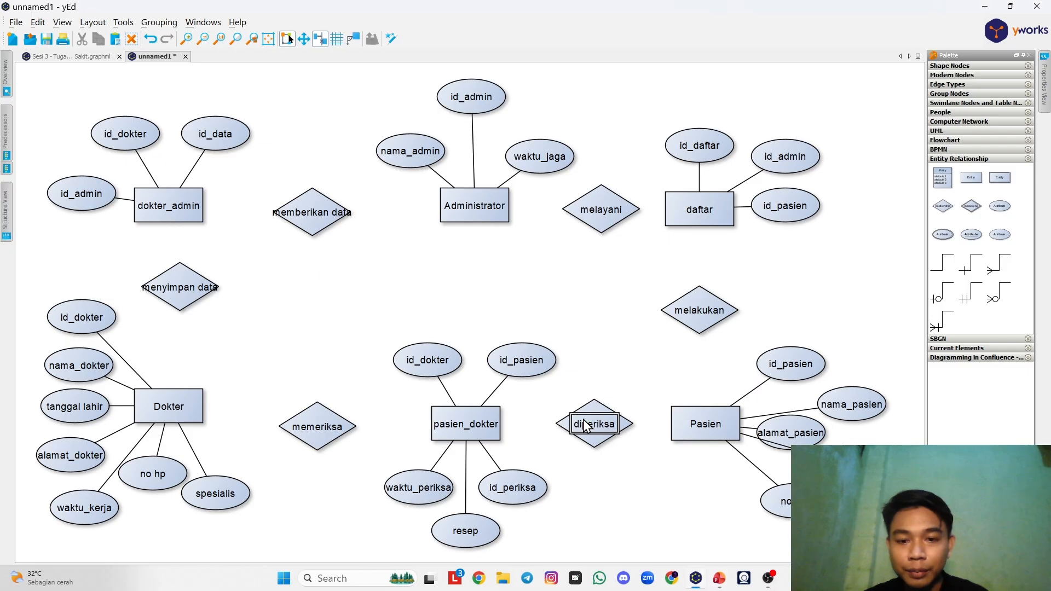
key(alt+Tab)
click(803, 305)
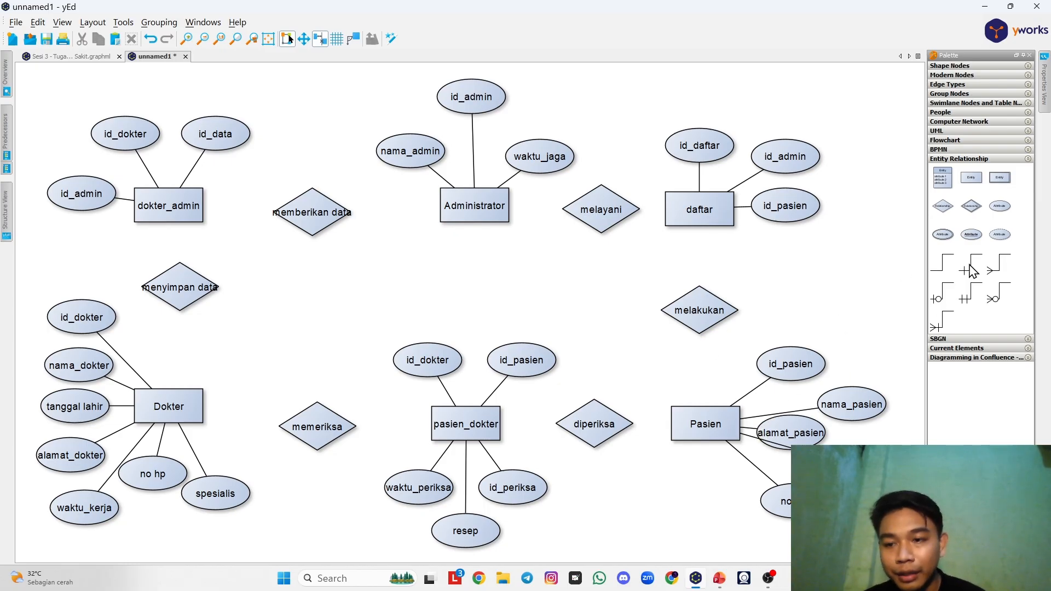
Step: Draw single-bar "one" relationship lines from Pasien to melakukan and diperiksa, and from Administrator to melayani and memberikan data
drag(971, 270, 702, 326)
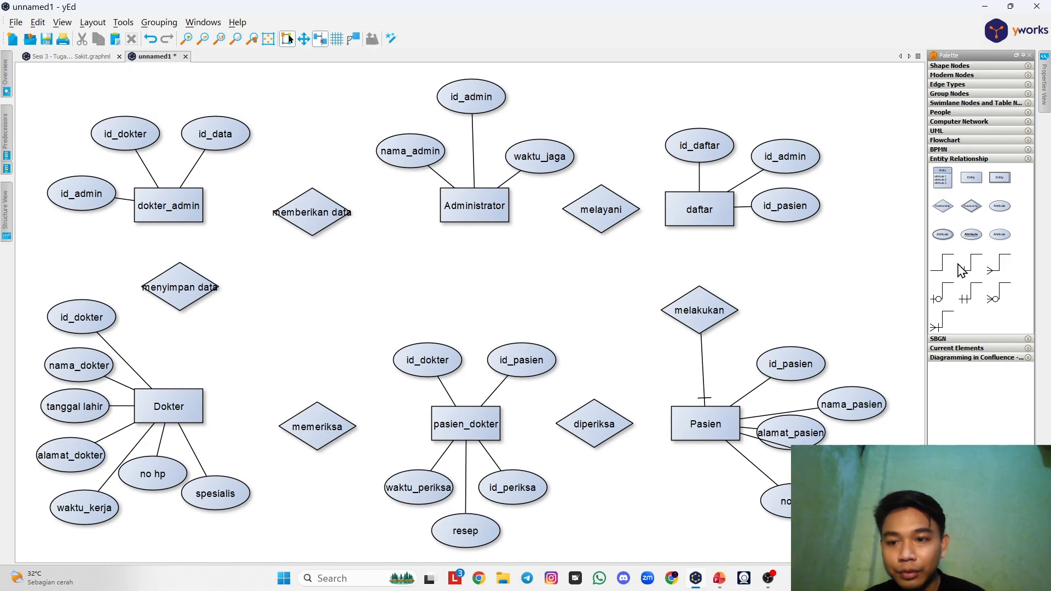
drag(872, 326, 614, 427)
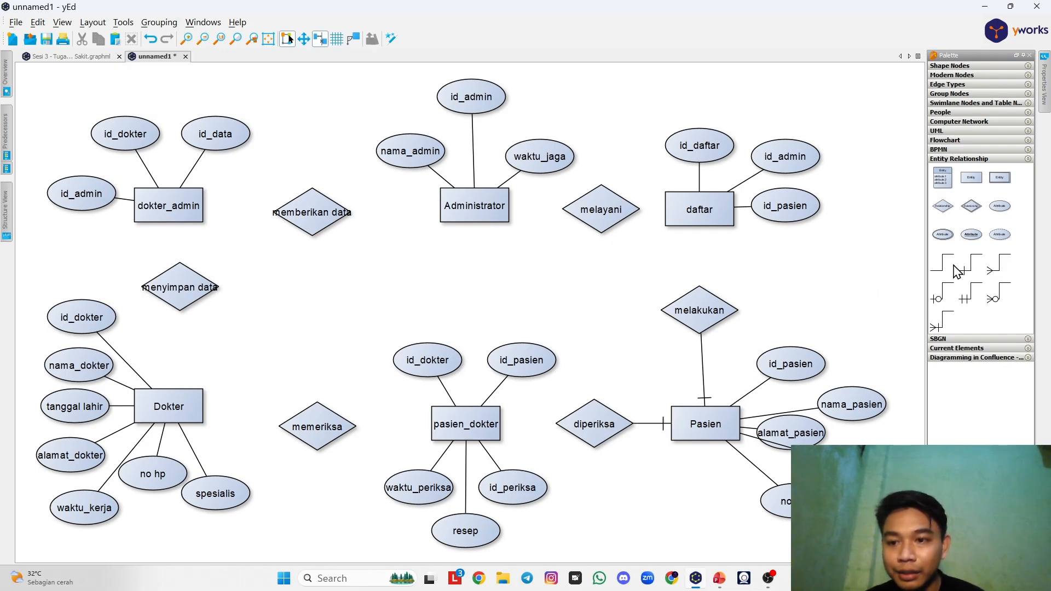
drag(965, 269, 493, 197)
drag(496, 207, 593, 213)
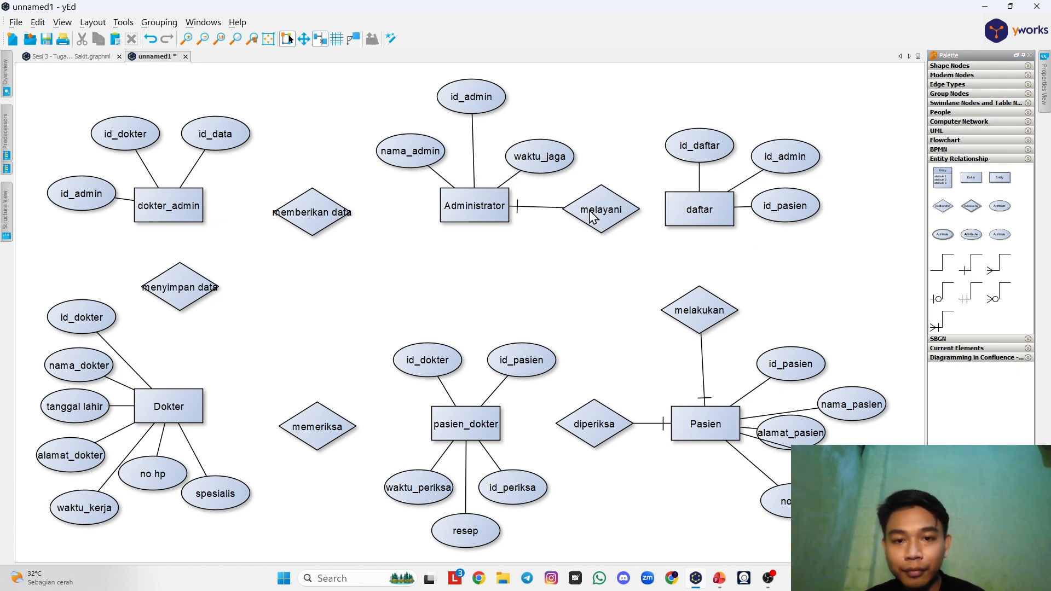
click(971, 268)
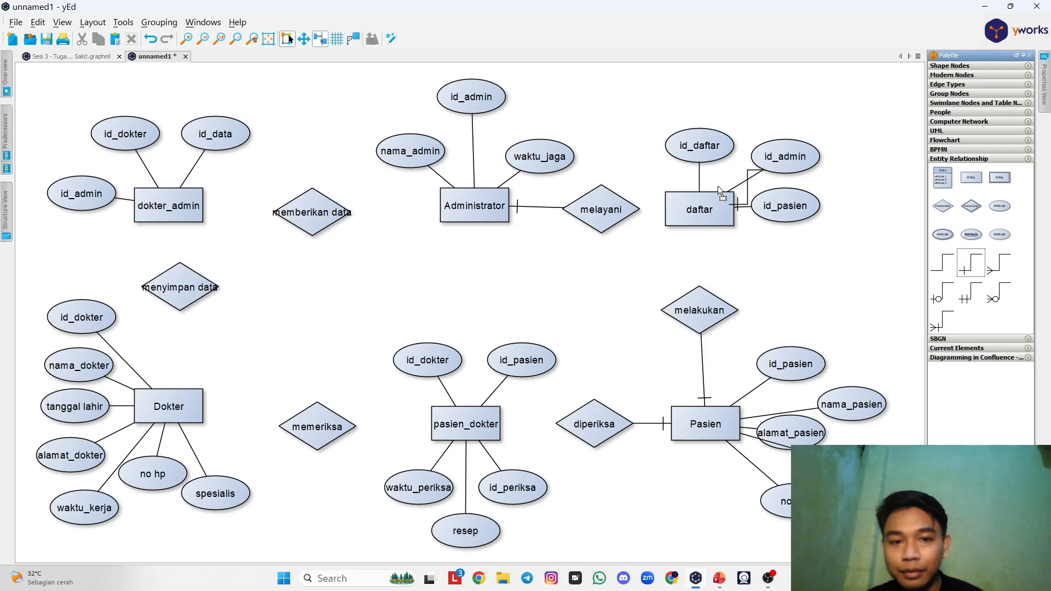
drag(717, 186, 334, 217)
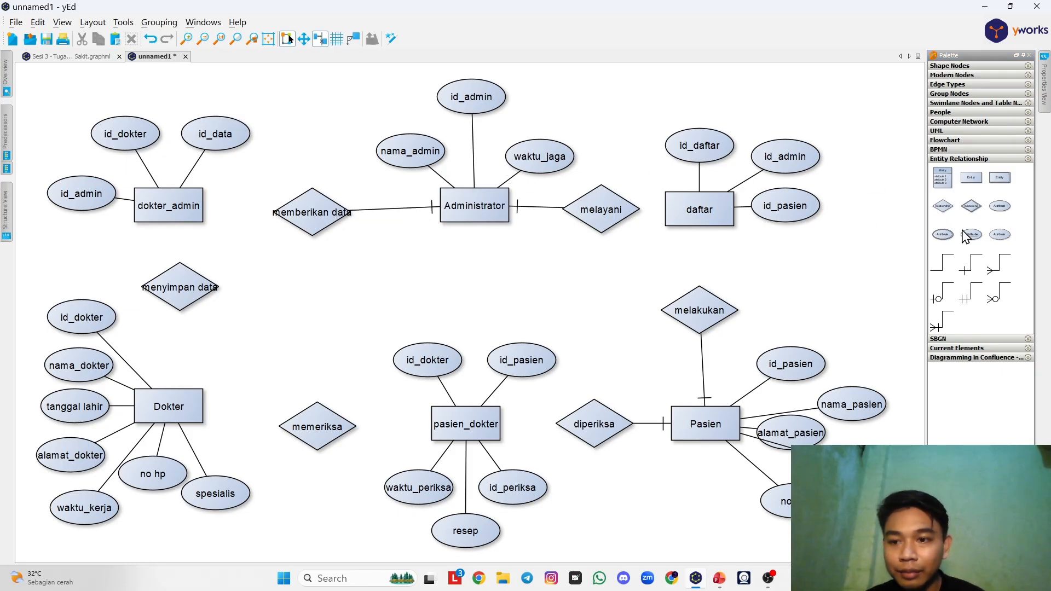
Step: Connect the Dokter entity to the menyimpan data and memeriksa diamonds with single-bar "one" relationship lines
drag(978, 274, 370, 288)
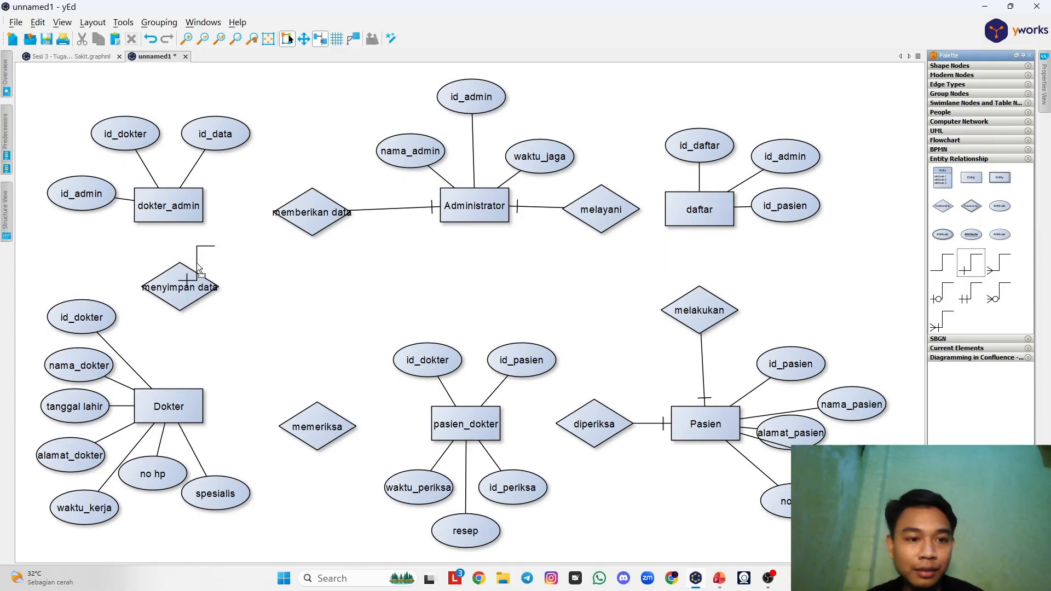
drag(195, 206, 282, 224)
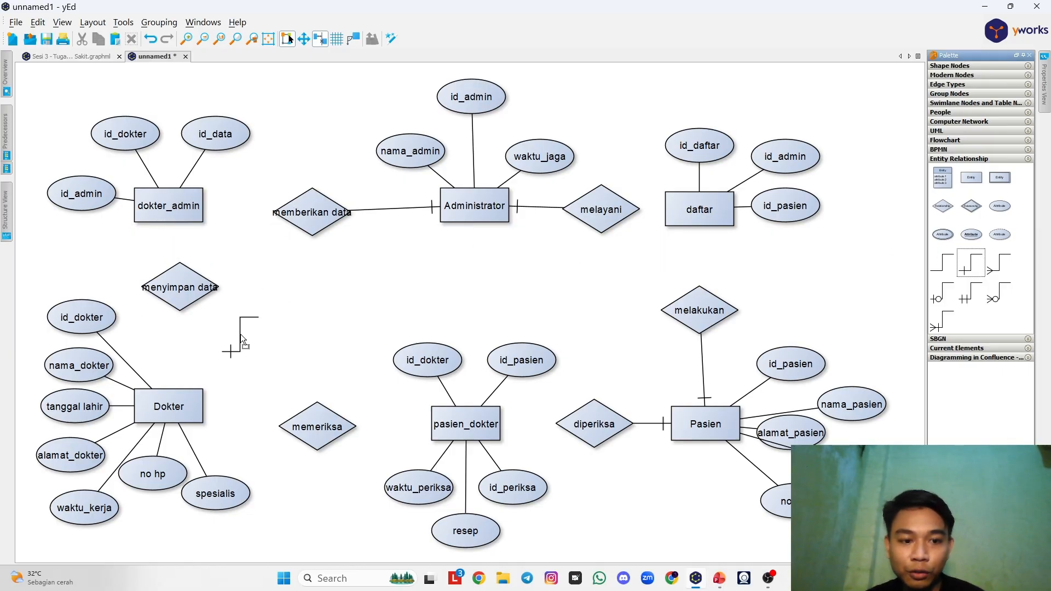
drag(183, 398, 182, 295)
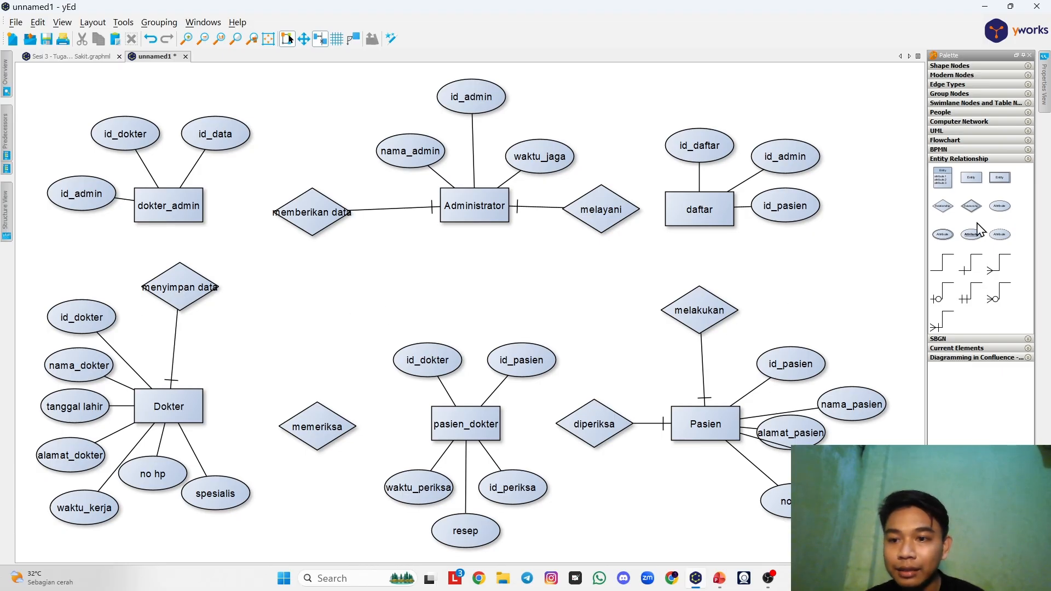
drag(972, 269, 273, 386)
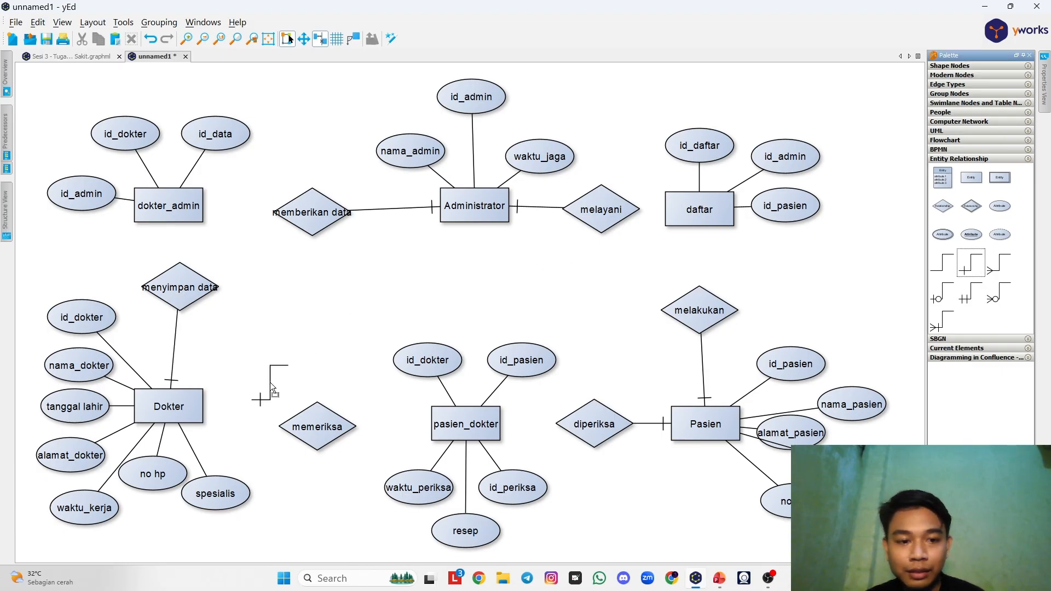
drag(161, 414, 315, 438)
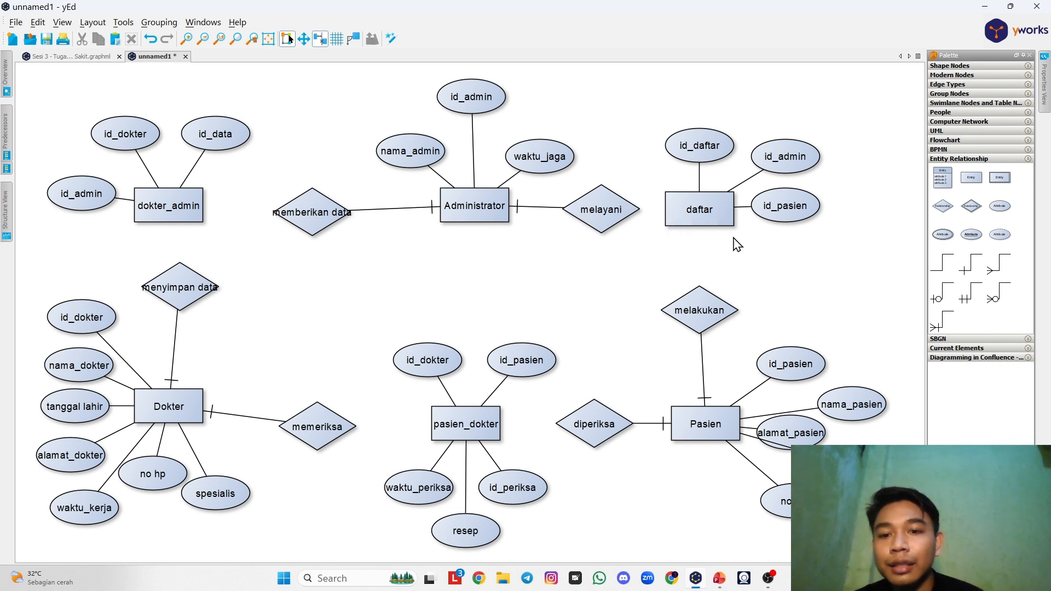
Step: Connect the daftar entity to the melakukan diamond with a crow's-foot "many" line, the crow's foot at daftar
click(1000, 264)
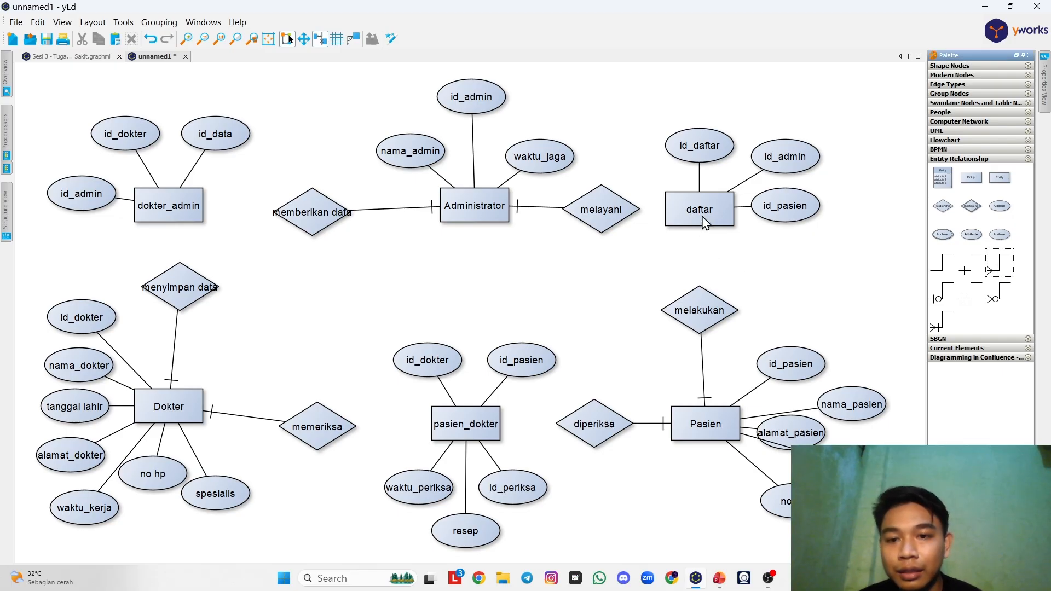
drag(702, 210, 704, 308)
key(ctrl+z)
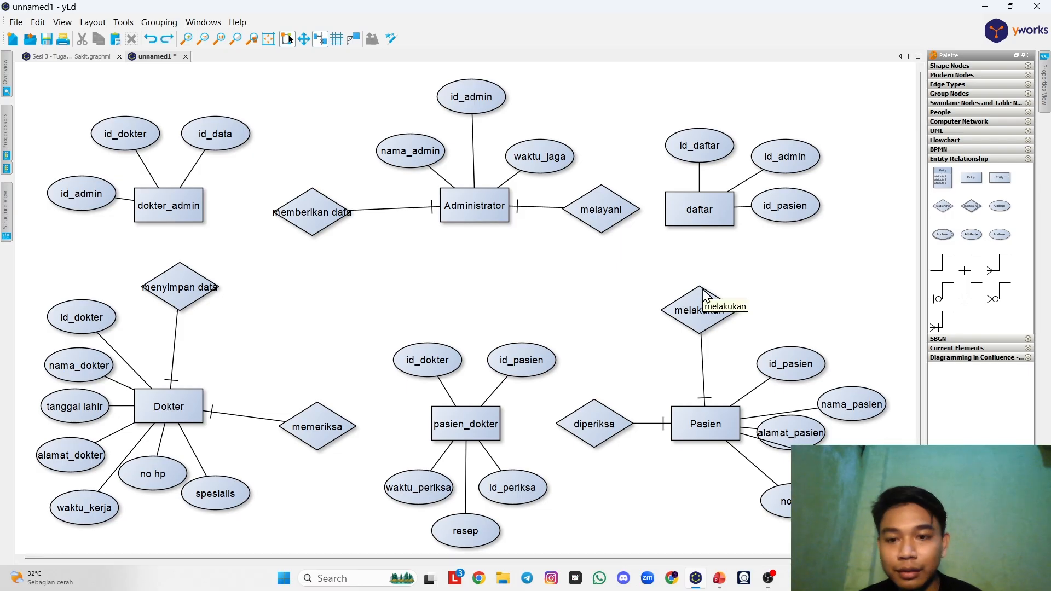
drag(984, 275, 703, 306)
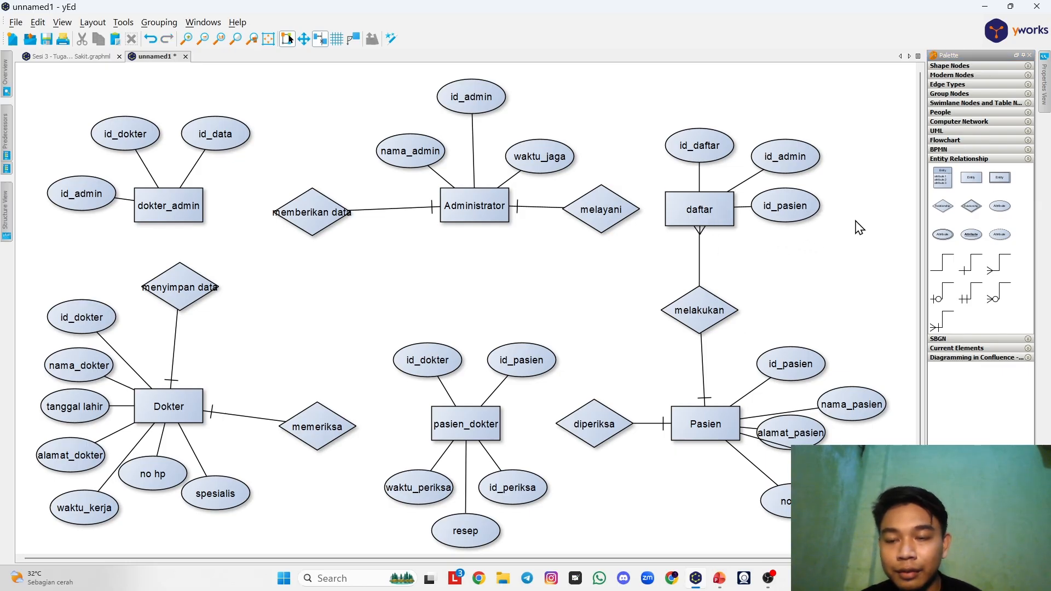
Step: Connect daftar to melayani, and dokter_admin to memberikan data and menyimpan data, using crow's-foot "many" lines with the crow's foot at the entity
drag(992, 260, 603, 213)
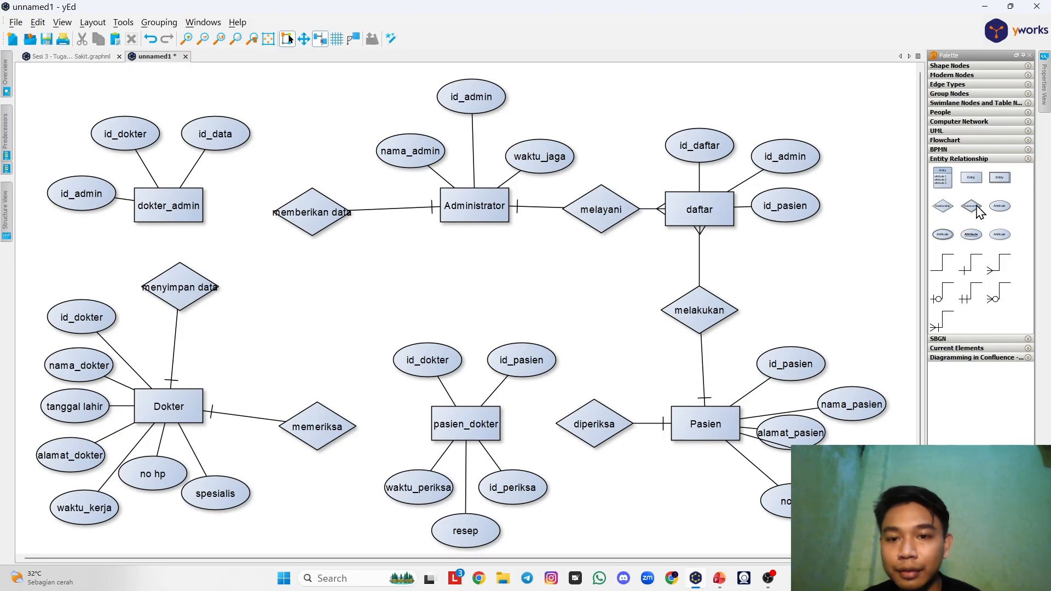
drag(999, 265, 300, 216)
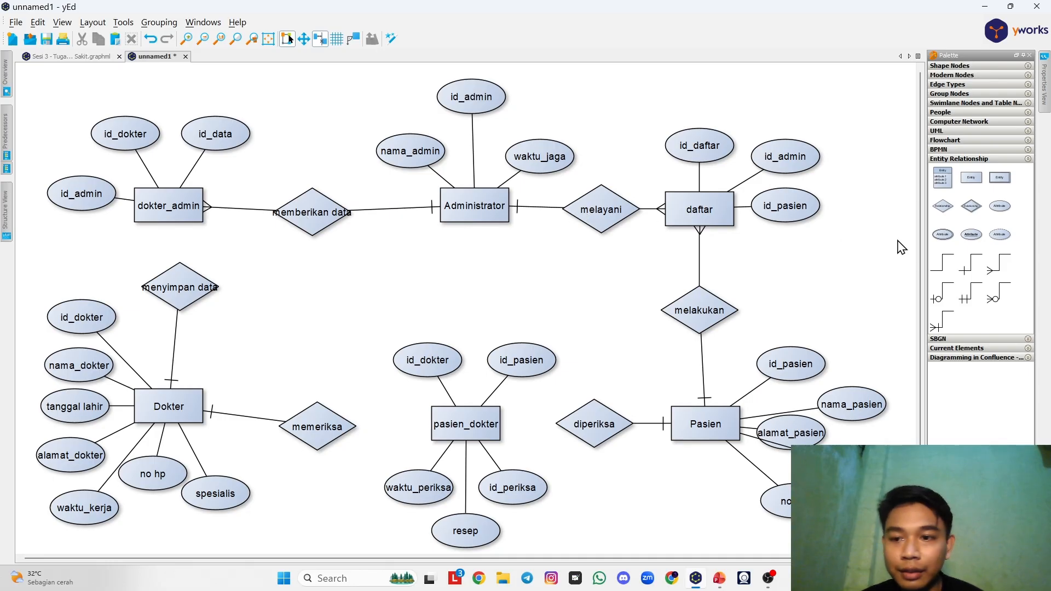
drag(999, 269, 181, 288)
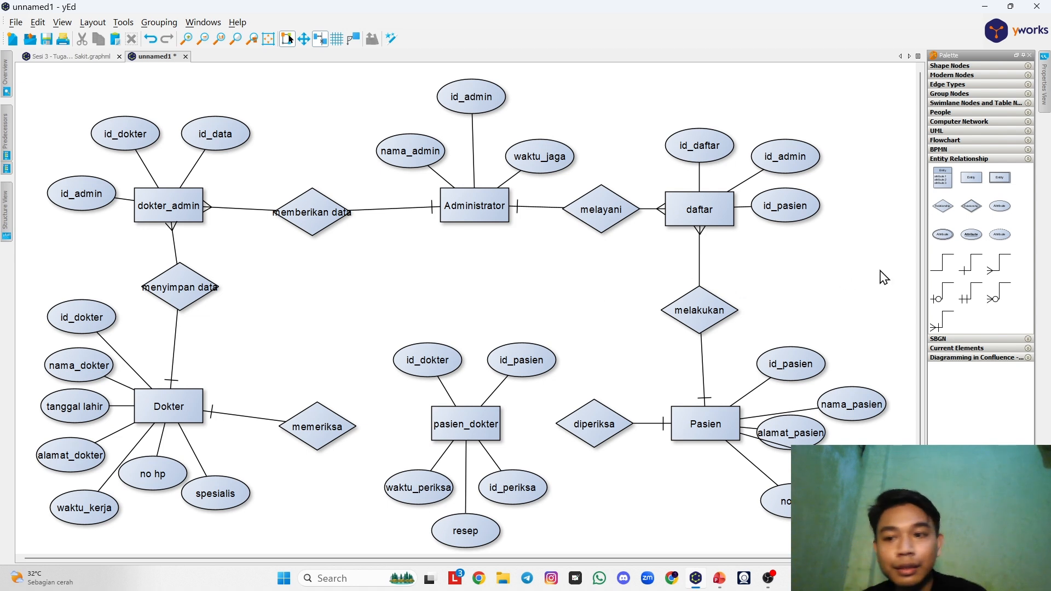
Step: Connect pasien_dokter to diperiksa and memeriksa with crow's-foot "many" lines, the crow's foot at pasien_dokter, and compare with the Final ERD Rumah Sakit slide
drag(997, 268, 469, 421)
click(580, 429)
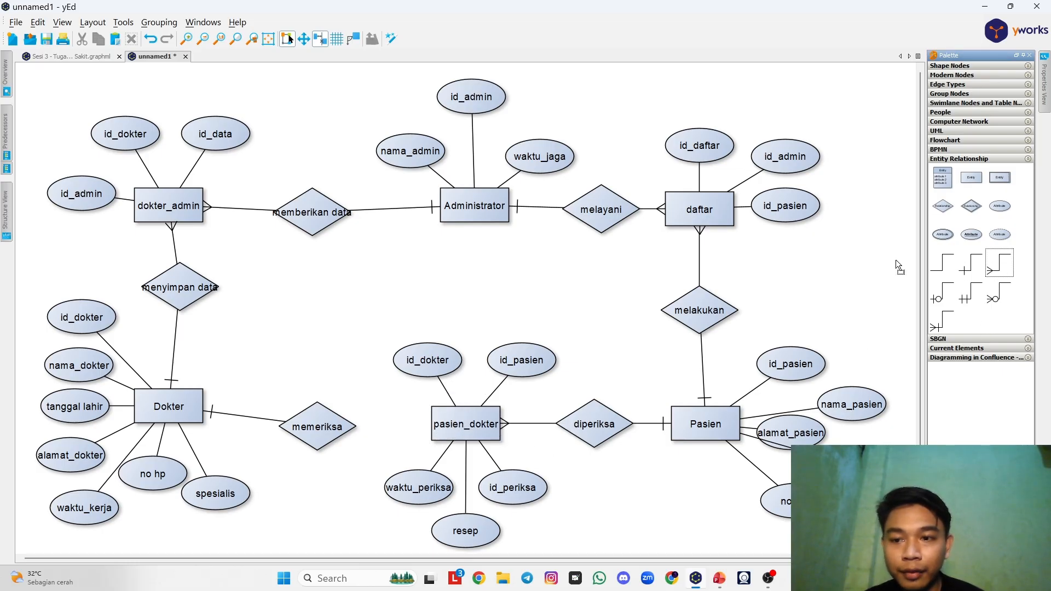
drag(896, 260, 473, 412)
click(320, 429)
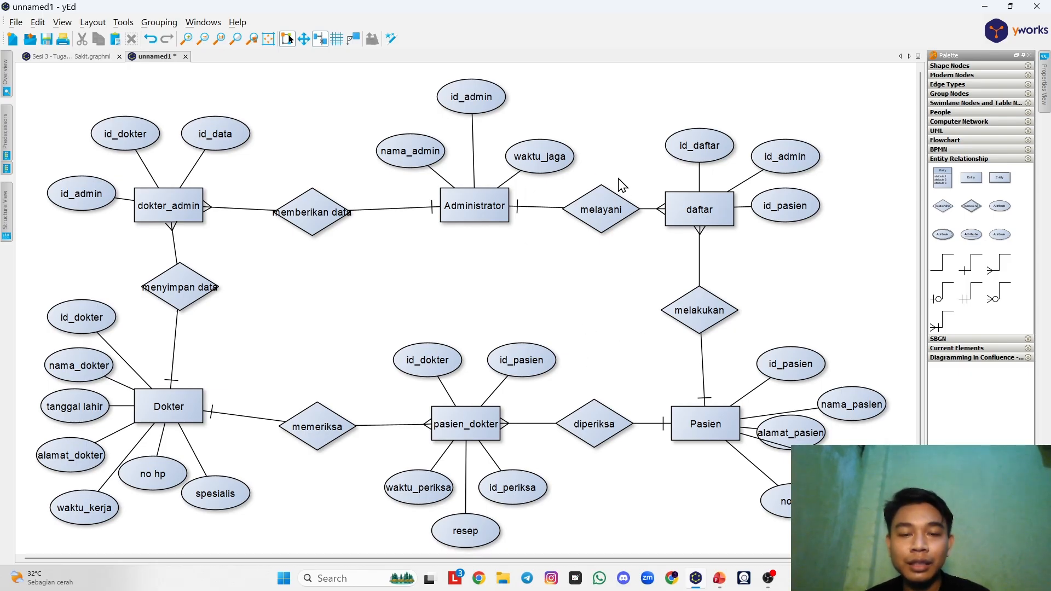
key(alt+Tab)
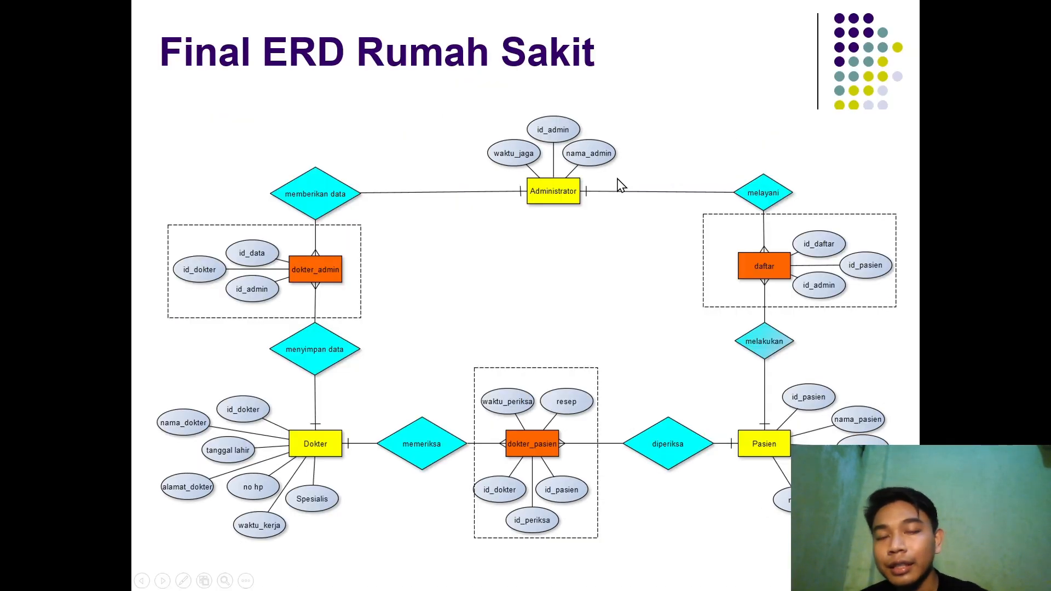